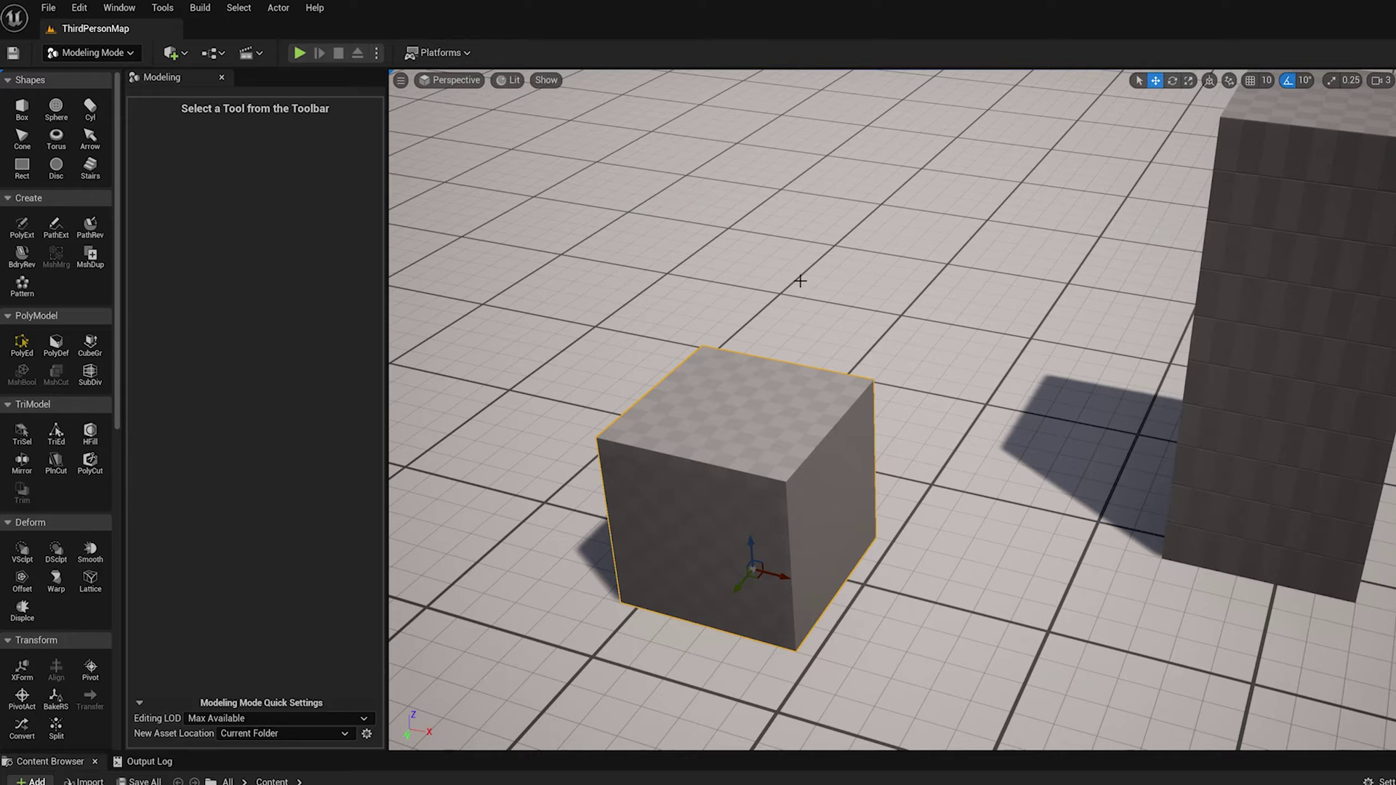
- Open the small cube in PolyGroup Edit and select the centre face of its top
{"action": "right_click_drag", "start_coordinate": [858, 262], "coordinate": [869, 240]}
{"action": "scroll", "coordinate": [869, 272], "scroll_direction": "up", "scroll_amount": 1}
{"action": "right_click_drag", "start_coordinate": [830, 380], "coordinate": [757, 440]}
{"action": "left_click", "coordinate": [22, 344]}
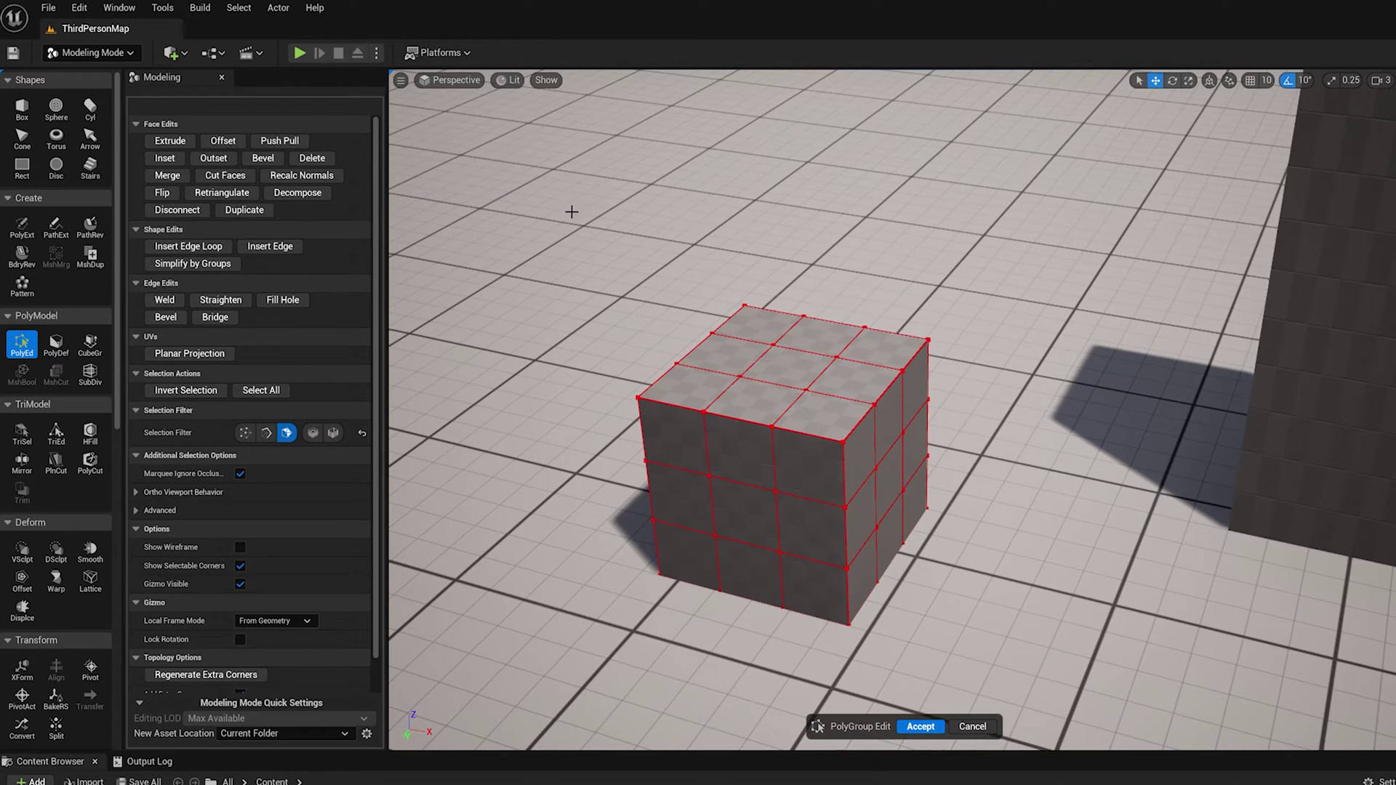
{"action": "left_click_drag", "start_coordinate": [865, 263], "coordinate": [837, 263], "text": "alt"}
{"action": "middle_click_drag", "start_coordinate": [888, 290], "coordinate": [857, 269]}
{"action": "middle_click_drag", "start_coordinate": [1229, 374], "coordinate": [1251, 327]}
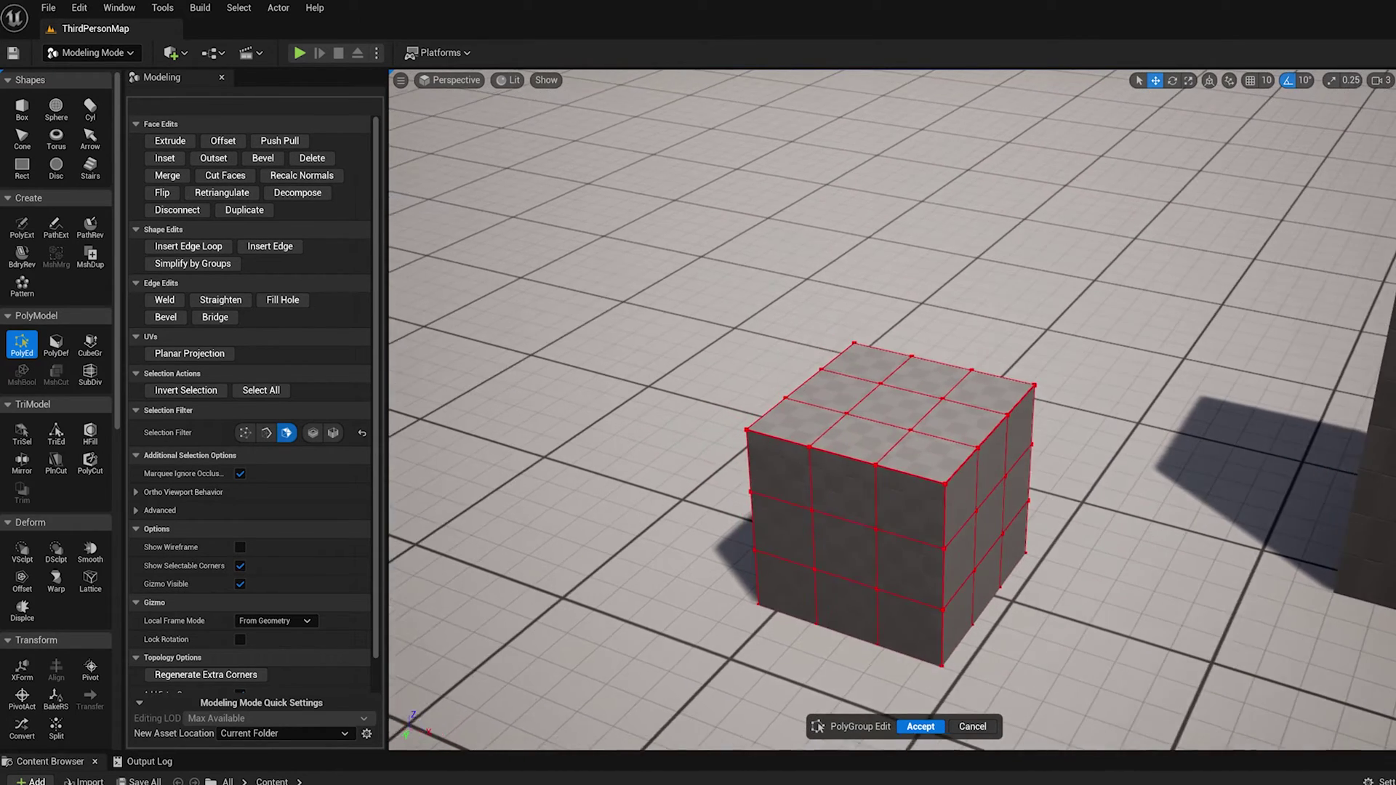
{"action": "scroll", "coordinate": [812, 418], "scroll_direction": "down", "scroll_amount": 3}
{"action": "middle_click_drag", "start_coordinate": [760, 407], "coordinate": [812, 419]}
{"action": "left_click", "coordinate": [708, 427]}
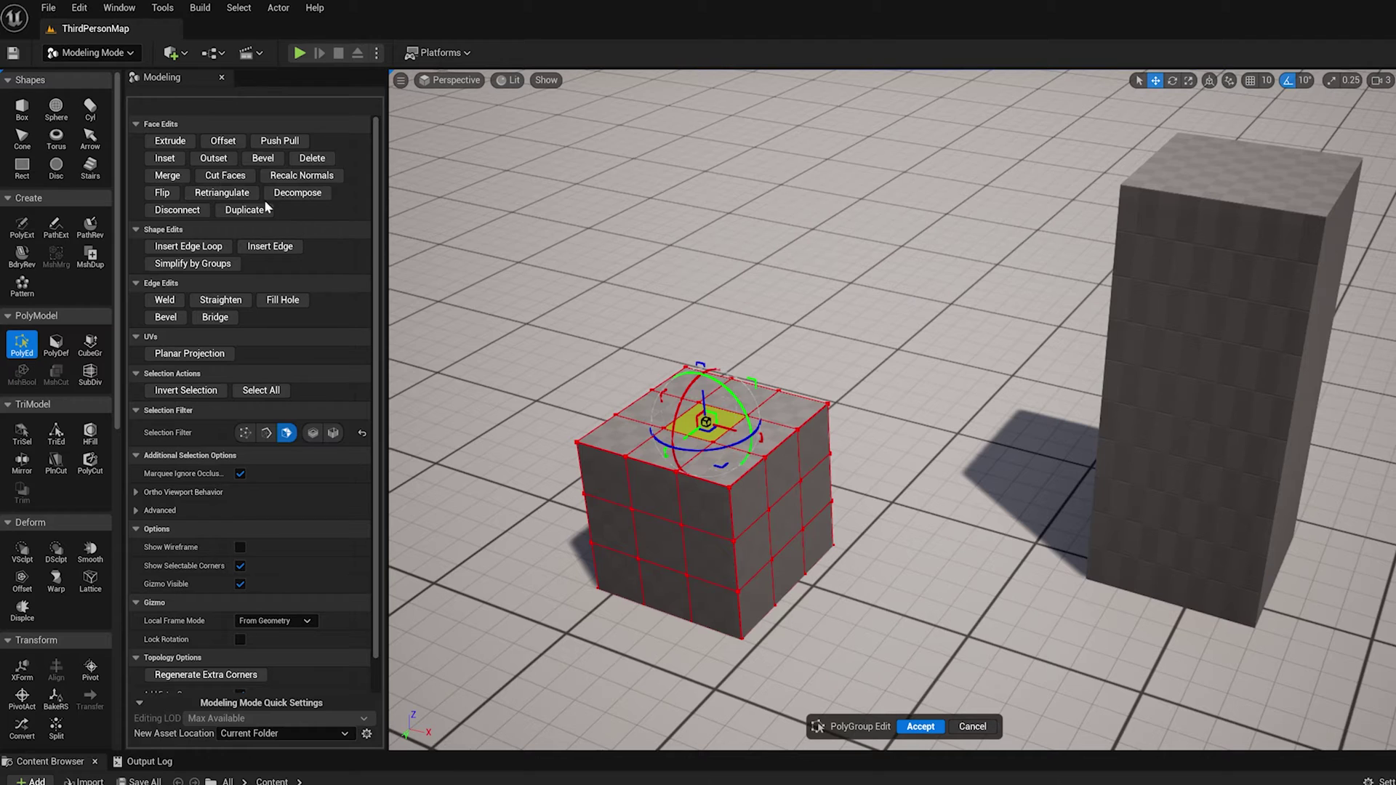
- Try extruding the centre top face upward by picking its height in the viewport, and undo the extrusion
{"action": "left_click", "coordinate": [176, 145]}
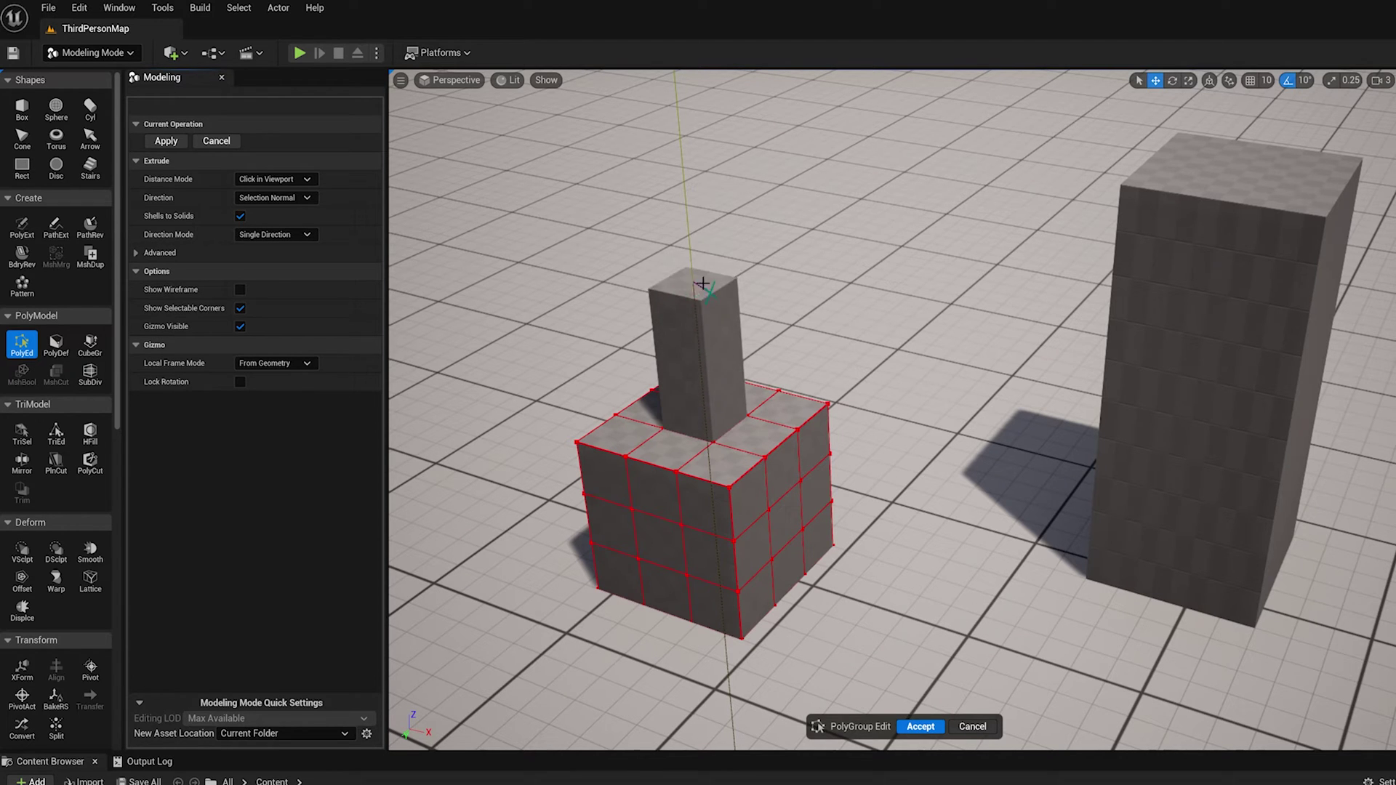
{"action": "left_click", "coordinate": [696, 270]}
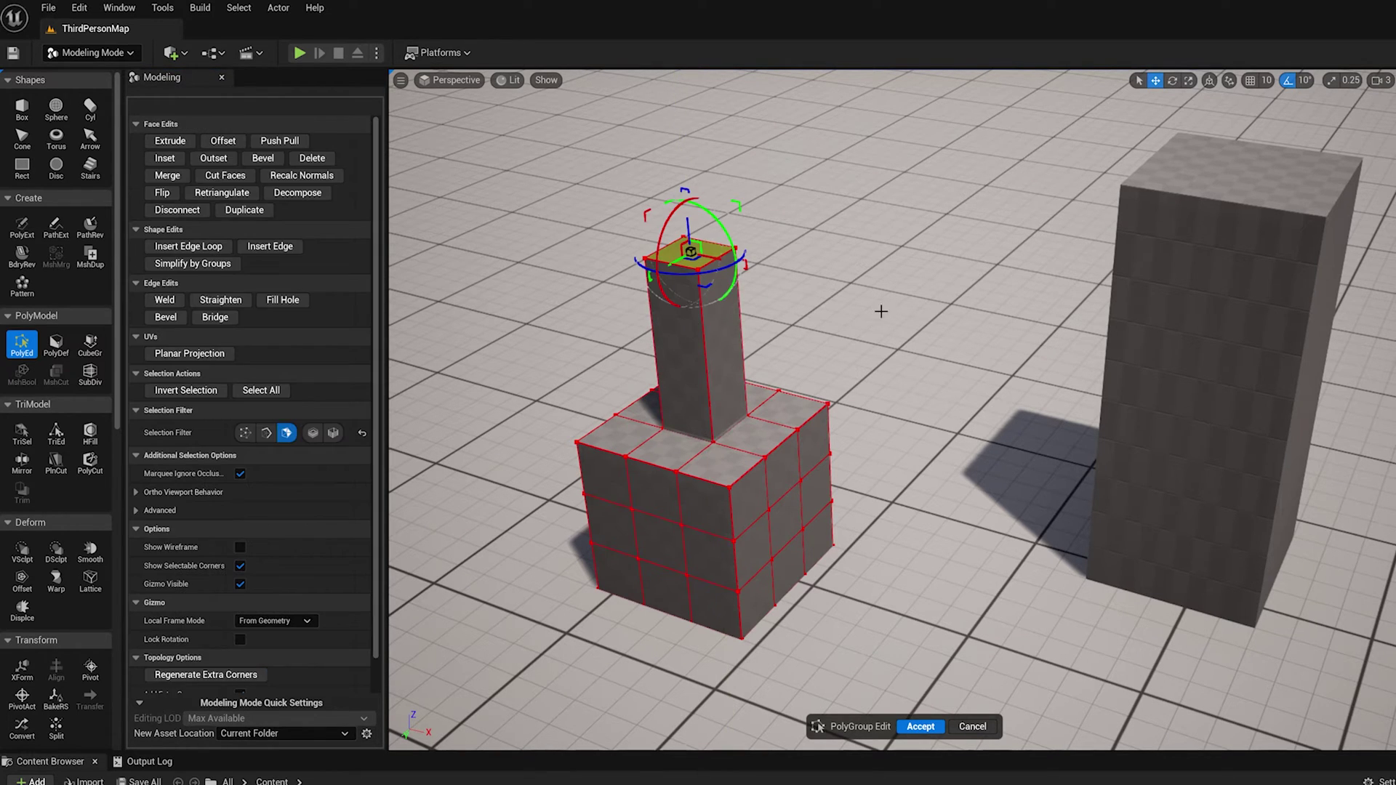
{"action": "key", "text": "ctrl+z"}
- Preview extruding the centre top face with Distance Mode Fixed and a distance of about 57.3, and cancel the operation
{"action": "left_click", "coordinate": [172, 143]}
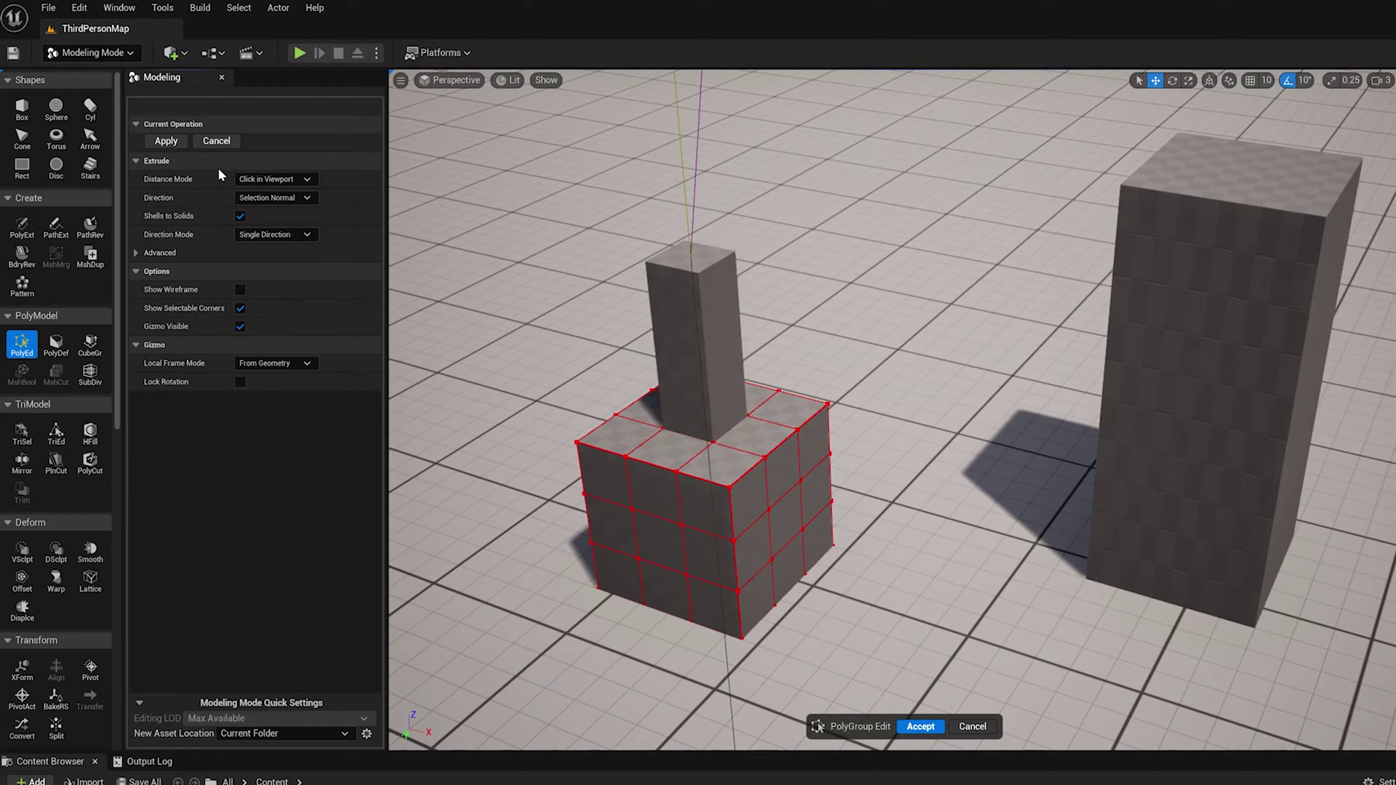
{"action": "left_click", "coordinate": [273, 180]}
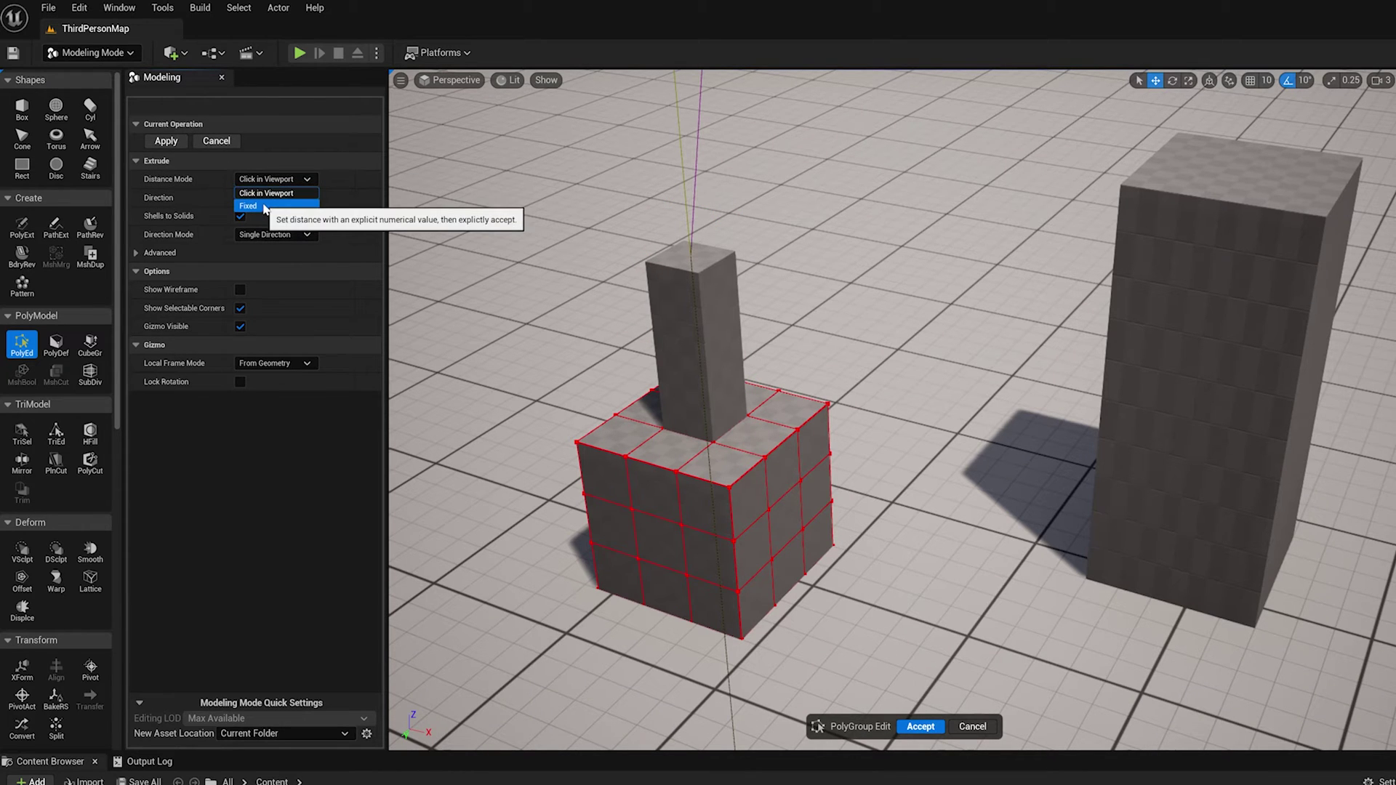
{"action": "left_click", "coordinate": [264, 207]}
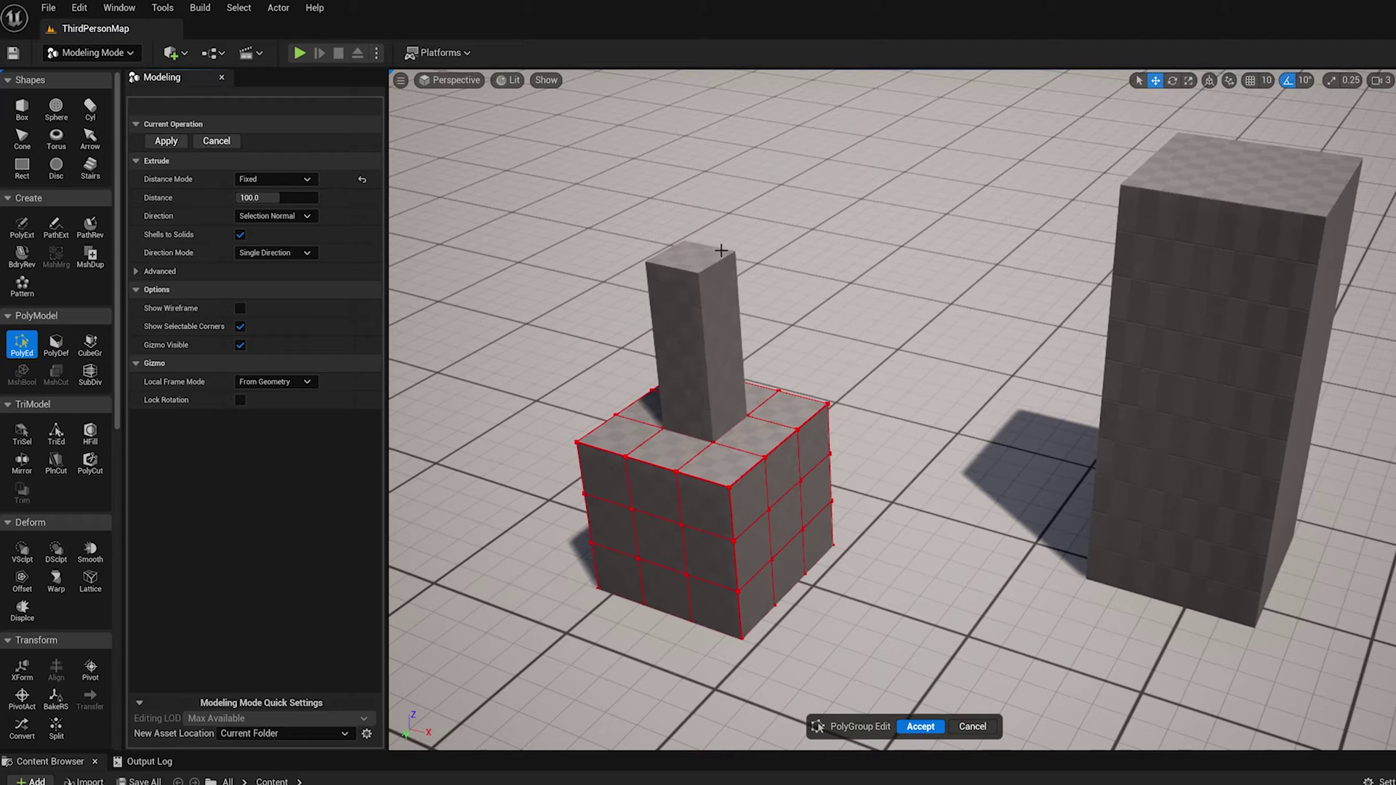
{"action": "mouse_move", "coordinate": [277, 198]}
{"action": "left_mouse_down"}
{"action": "mouse_move", "coordinate": [253, 197]}
{"action": "mouse_move", "coordinate": [285, 198]}
{"action": "mouse_move", "coordinate": [254, 197]}
{"action": "mouse_move", "coordinate": [282, 198]}
{"action": "mouse_move", "coordinate": [266, 198]}
{"action": "left_mouse_up"}
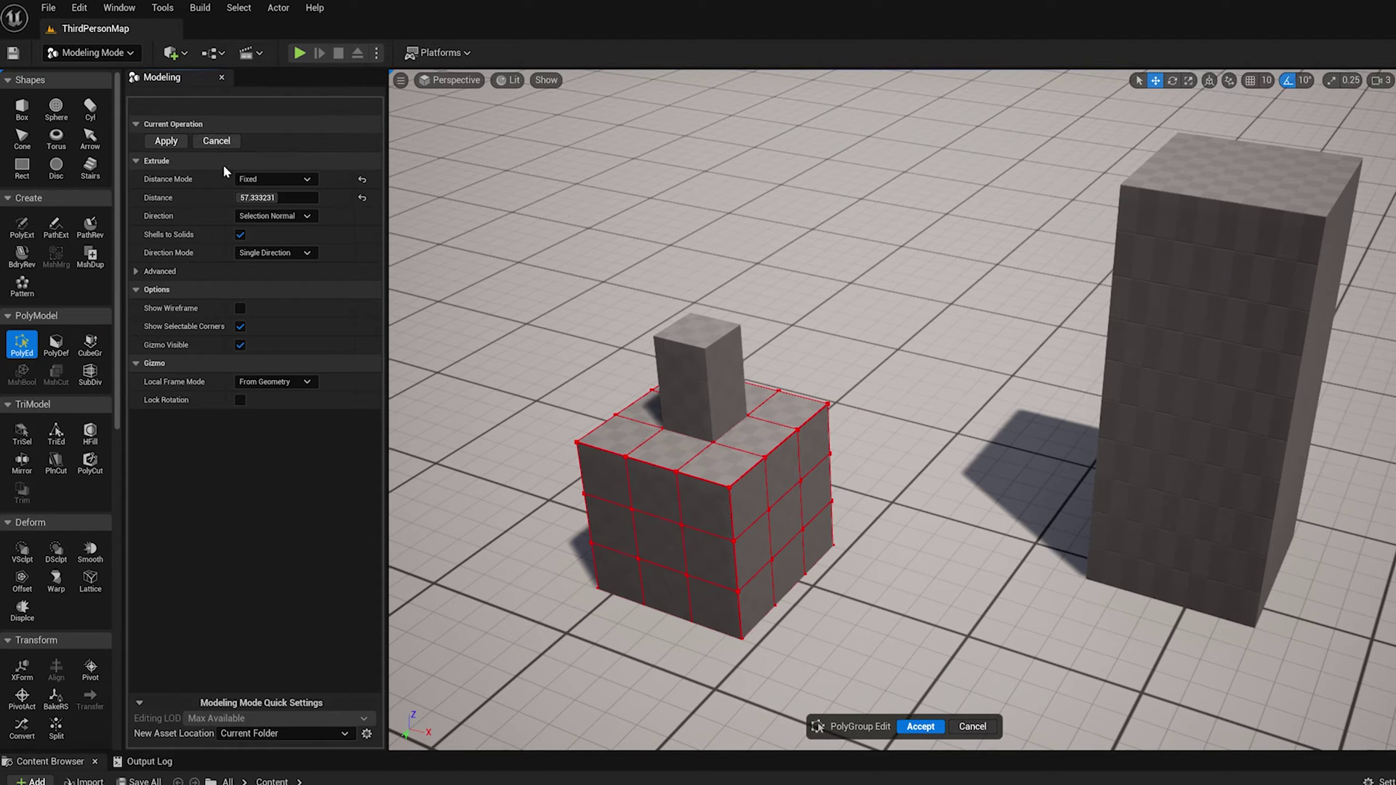
{"action": "left_click", "coordinate": [218, 142]}
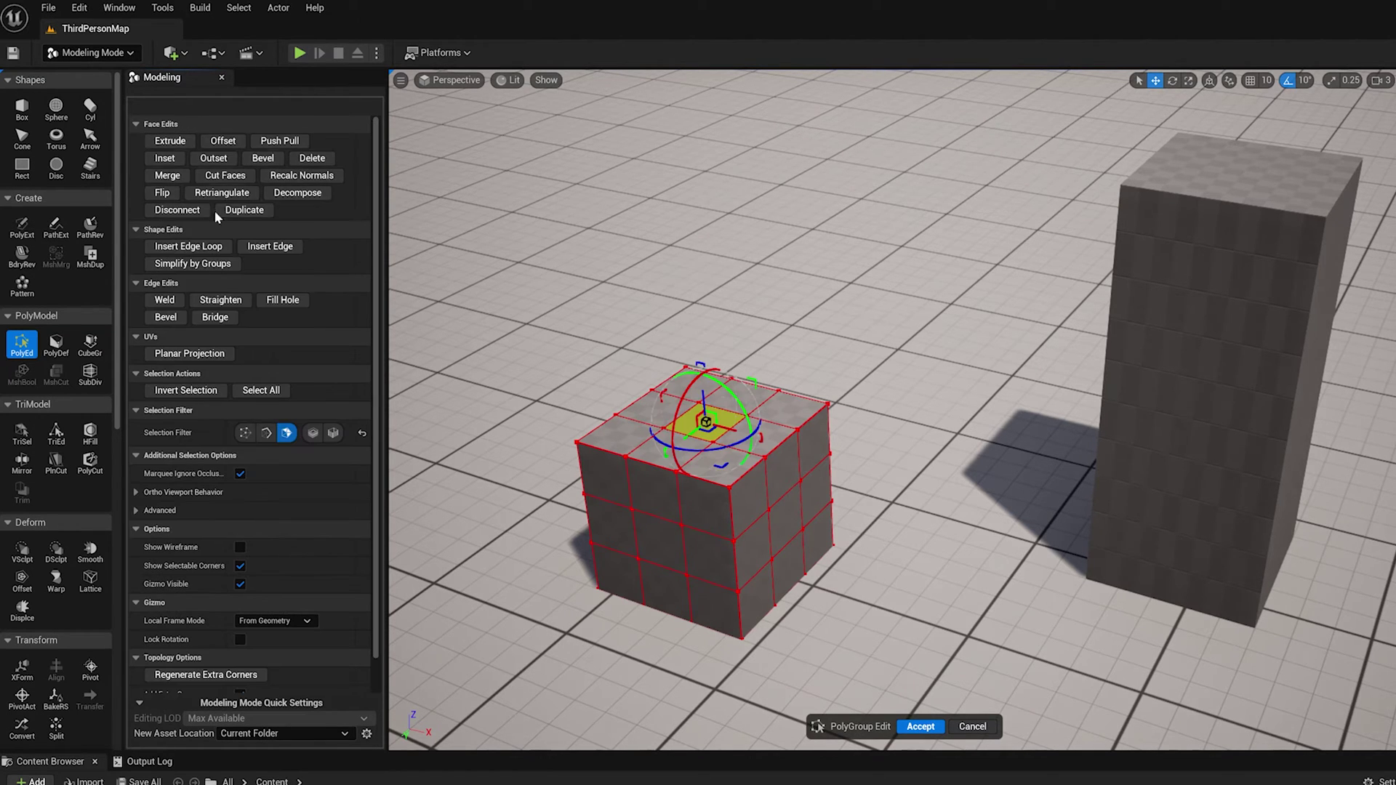
- Extrude the centre top face to the height of the neighbouring tall block using Distance Mode Click in Viewport, and undo it
{"action": "left_click", "coordinate": [178, 141]}
{"action": "left_click", "coordinate": [276, 179]}
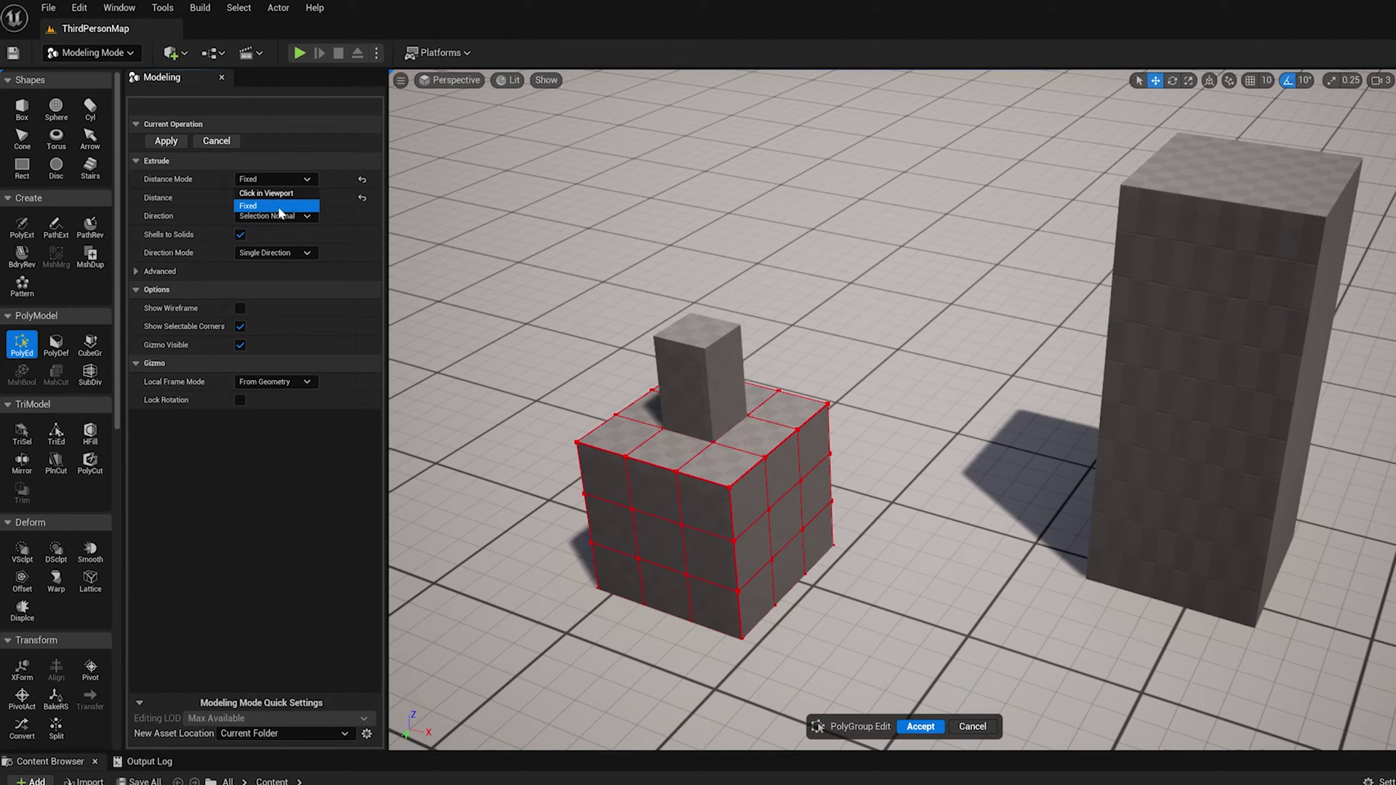
{"action": "left_click", "coordinate": [267, 192]}
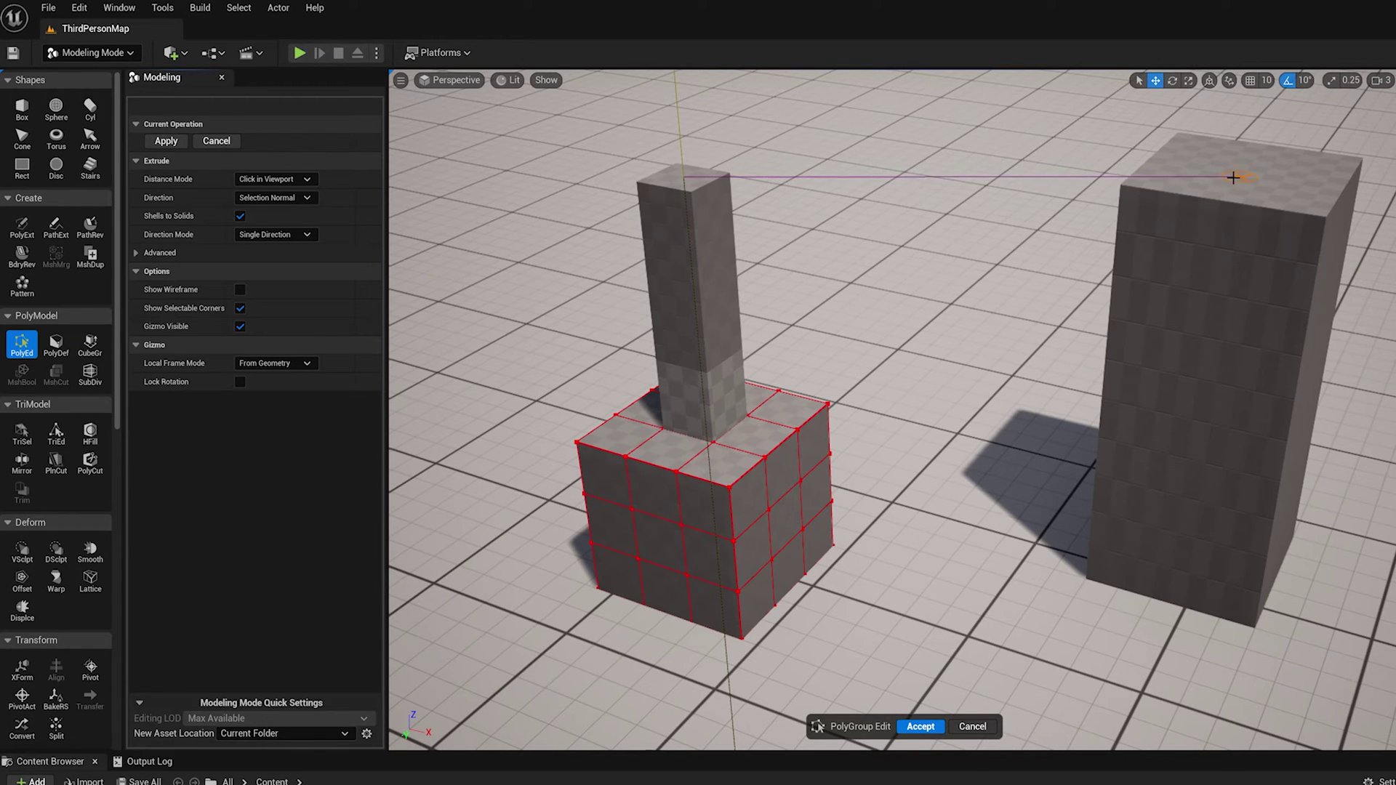
{"action": "left_click", "coordinate": [1233, 177]}
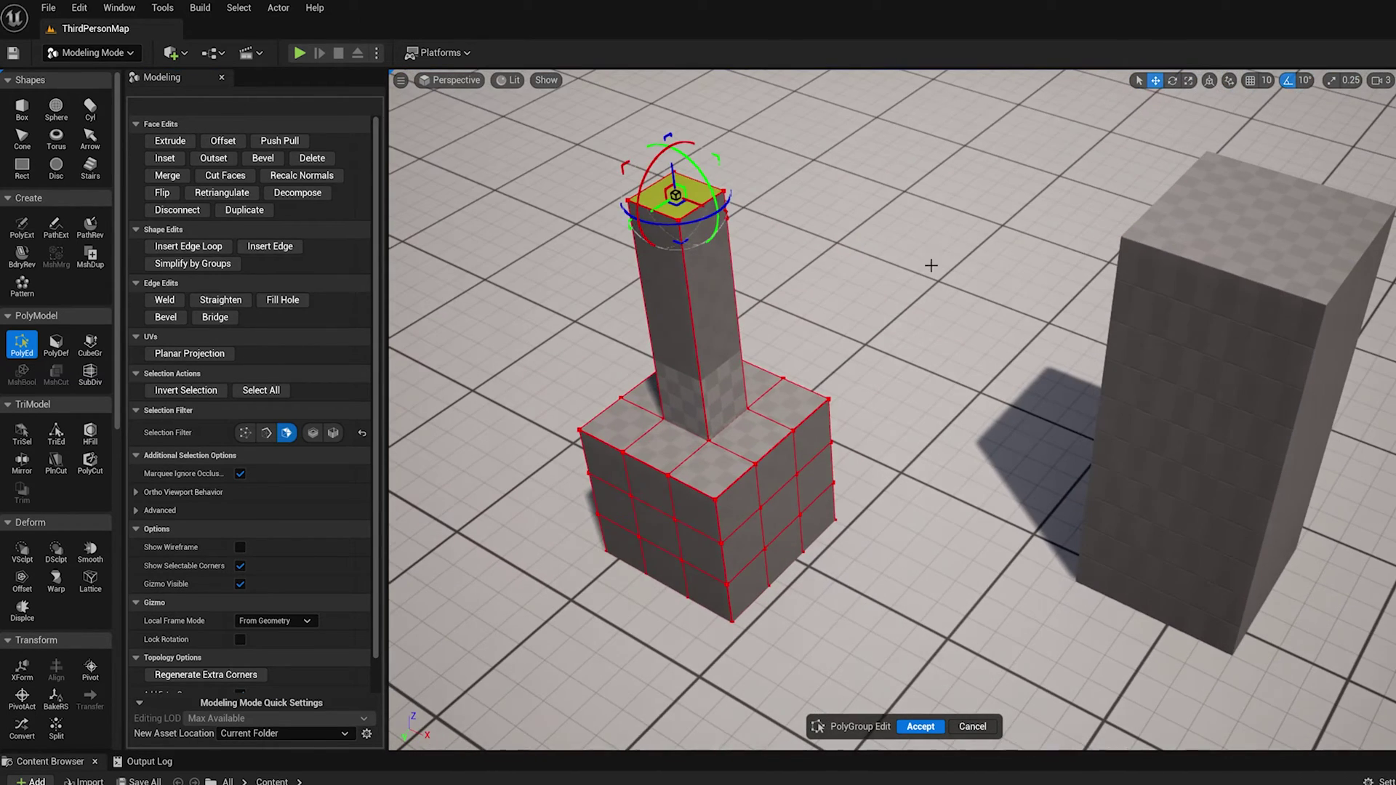
{"action": "key", "text": "ctrl+z"}
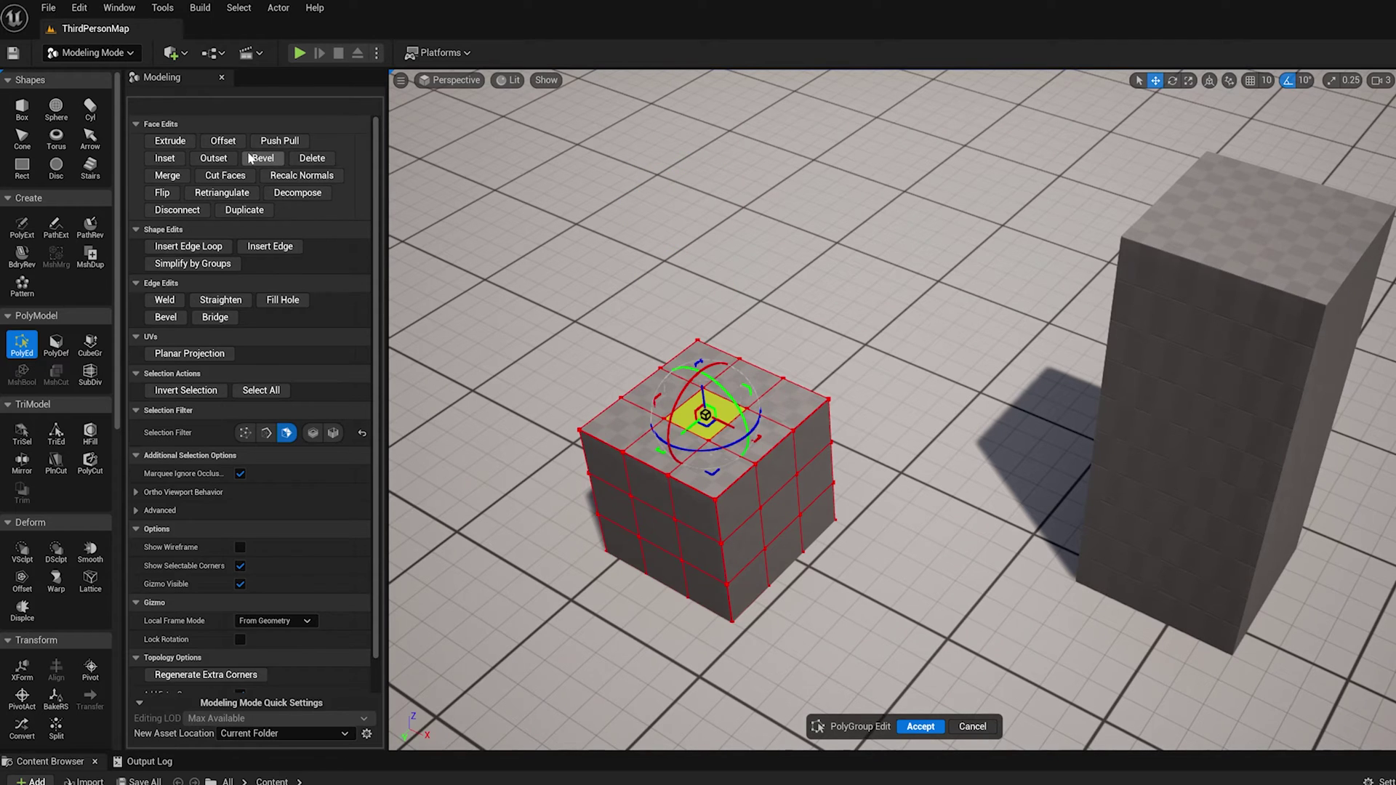
- Preview another extrusion of the centre top face and exit PolyGroup Edit without applying it
{"action": "left_click", "coordinate": [170, 140]}
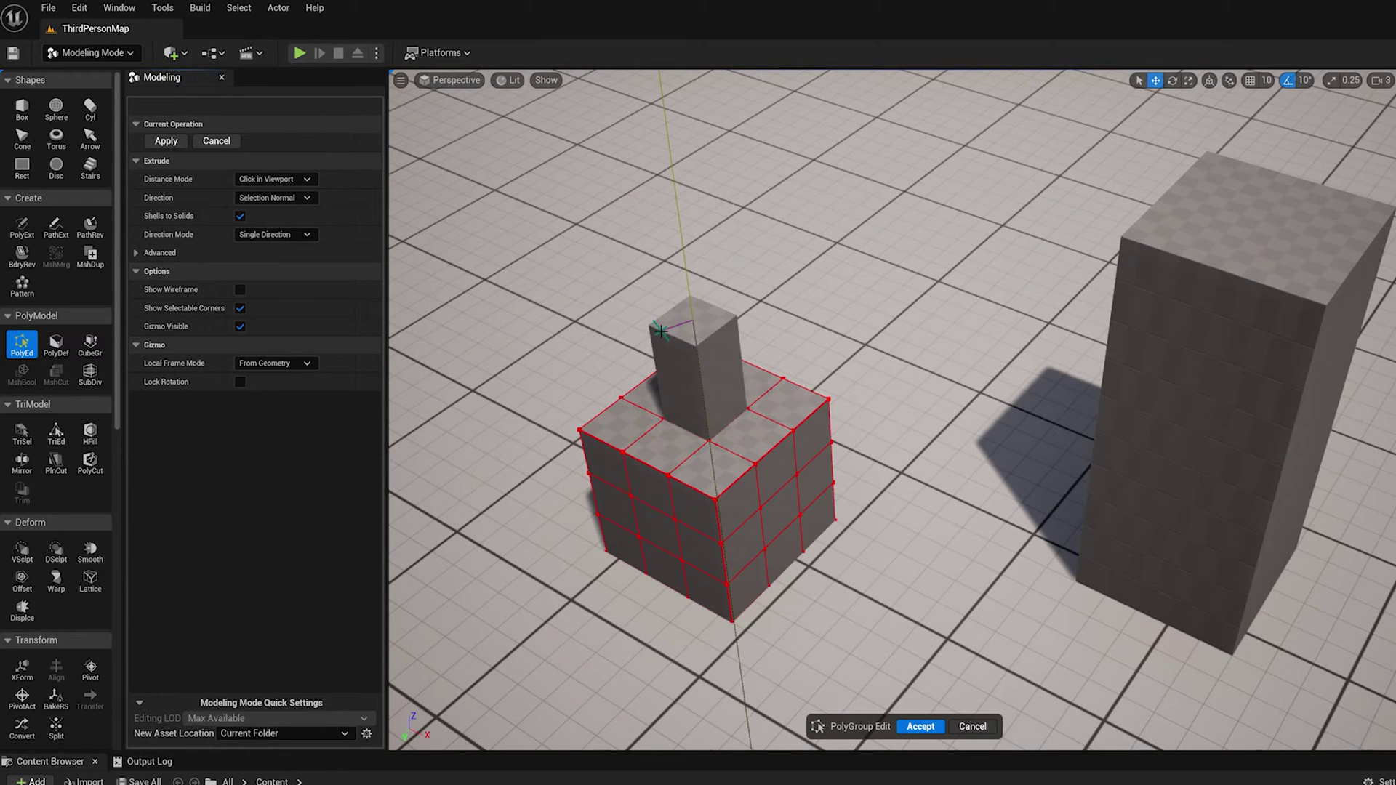
{"action": "left_click_drag", "start_coordinate": [741, 346], "coordinate": [793, 334], "text": "alt"}
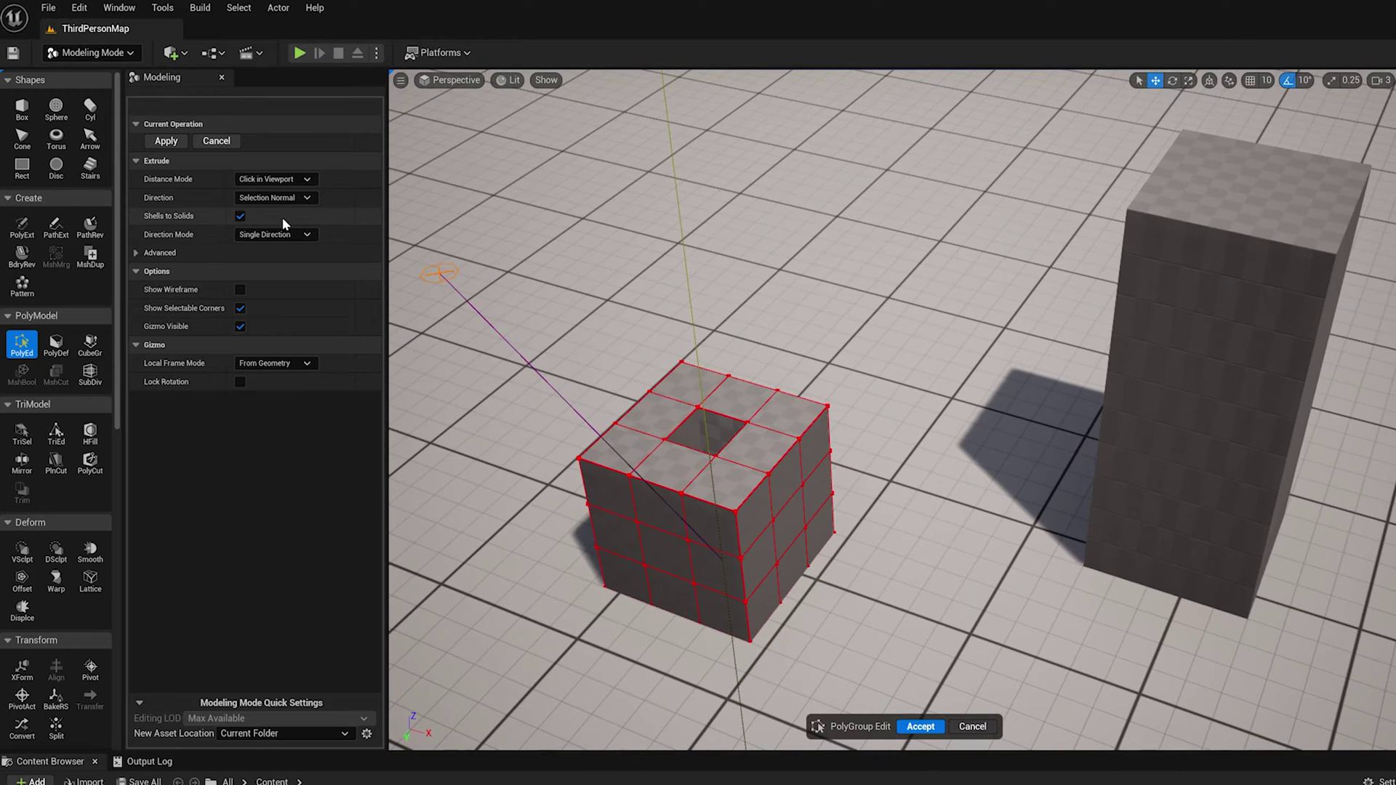
{"action": "left_click", "coordinate": [973, 728]}
- Tilt the cube by about 20 degrees and reopen it in PolyGroup Edit with the centre face of its top selected
{"action": "left_click_drag", "start_coordinate": [769, 578], "coordinate": [761, 569]}
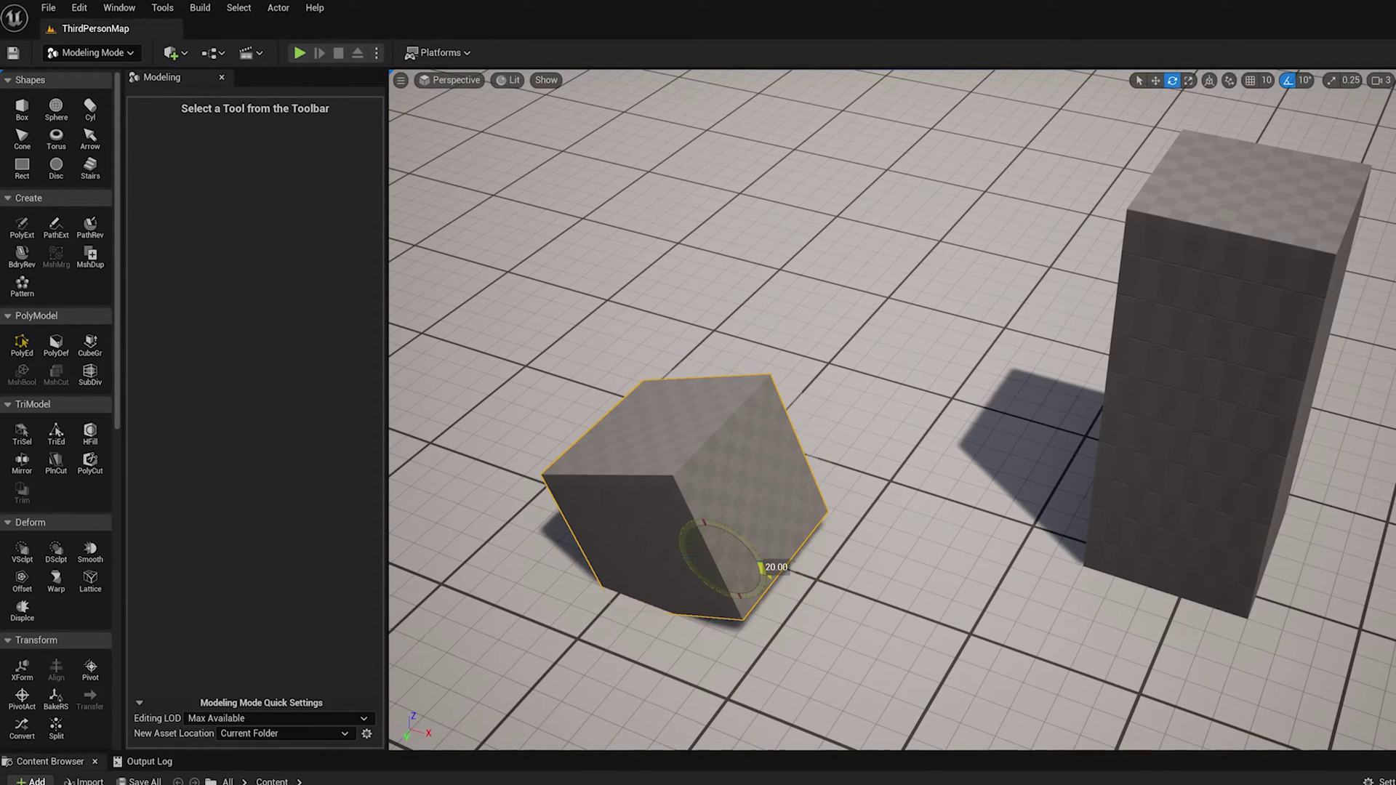
{"action": "left_click_drag", "start_coordinate": [726, 439], "coordinate": [350, 398], "text": "alt"}
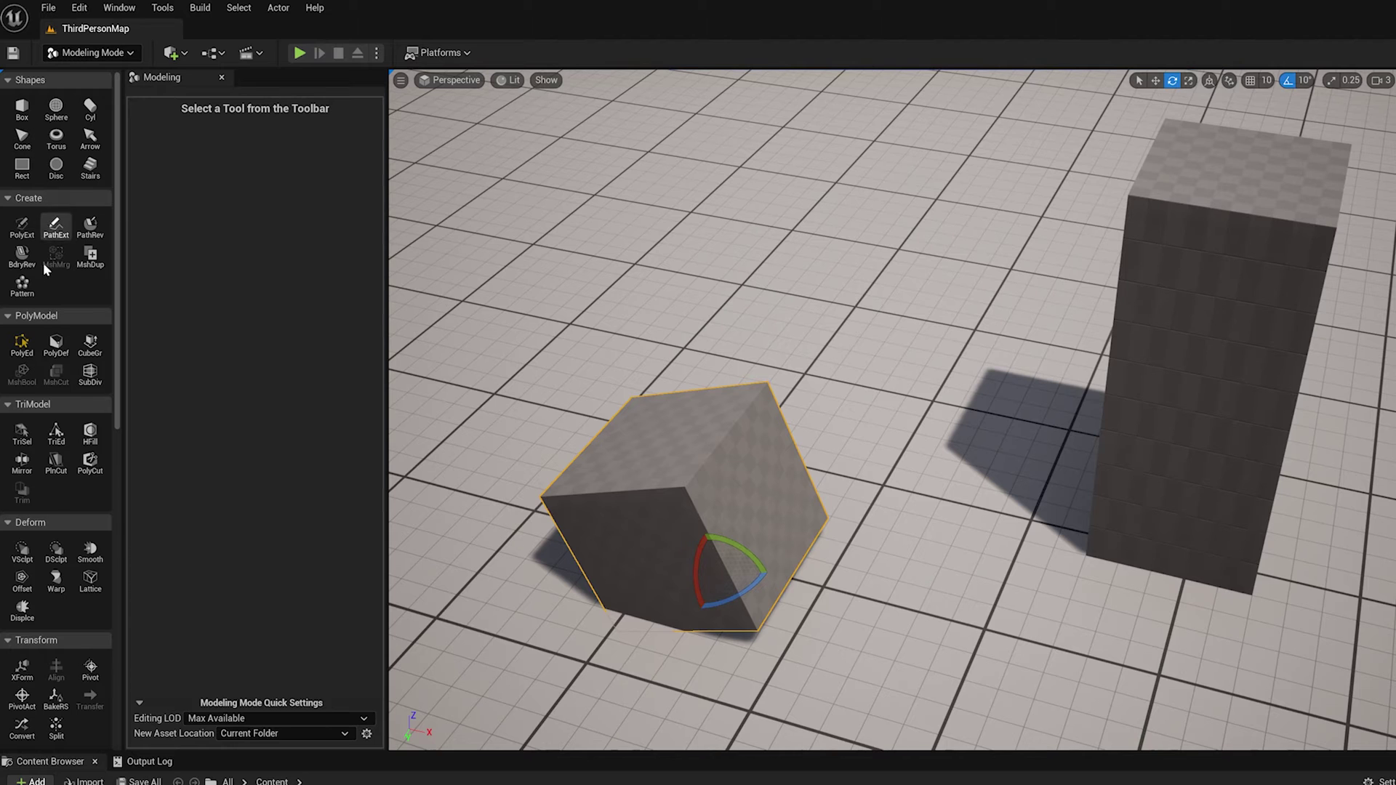
{"action": "left_click", "coordinate": [22, 343]}
{"action": "left_click", "coordinate": [687, 434]}
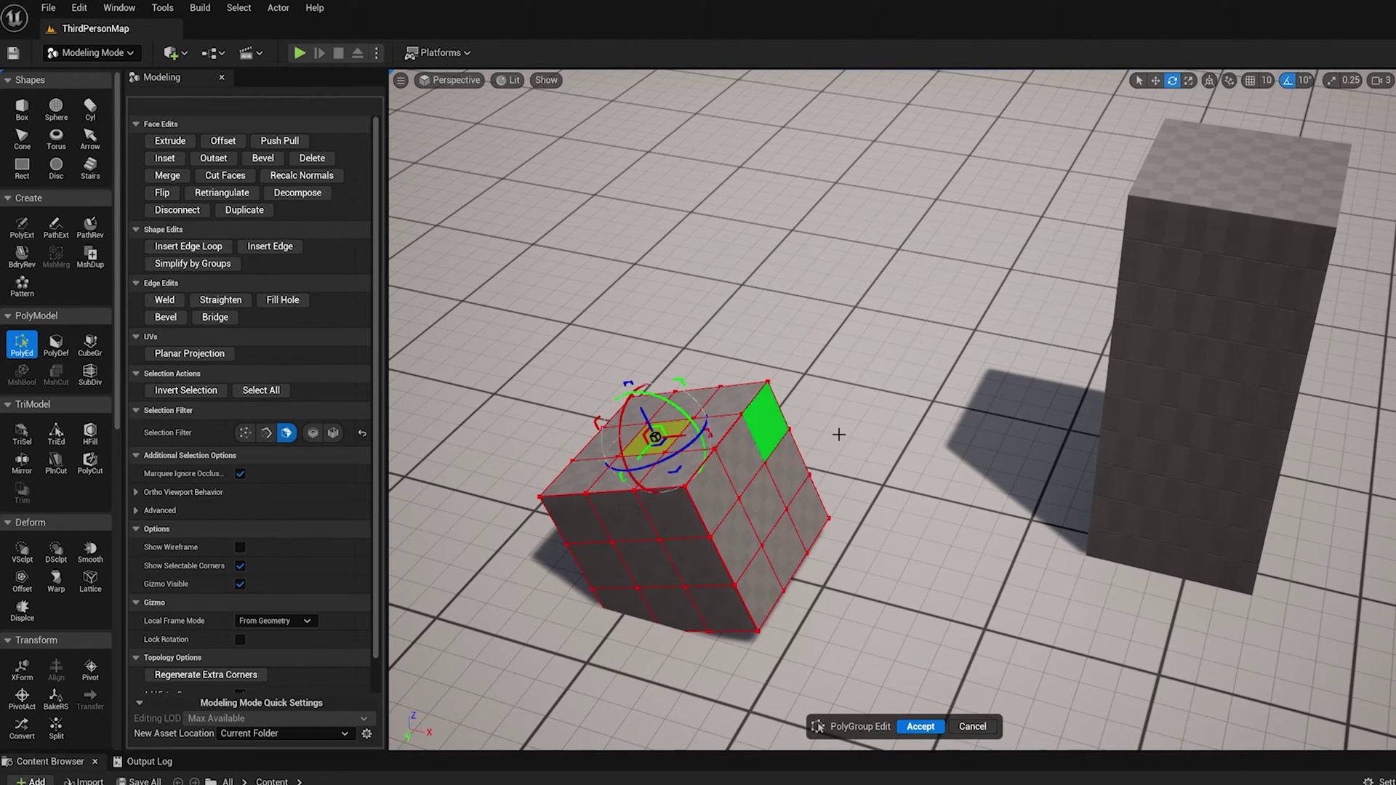
{"action": "scroll", "coordinate": [904, 434], "scroll_direction": "down", "scroll_amount": 1}
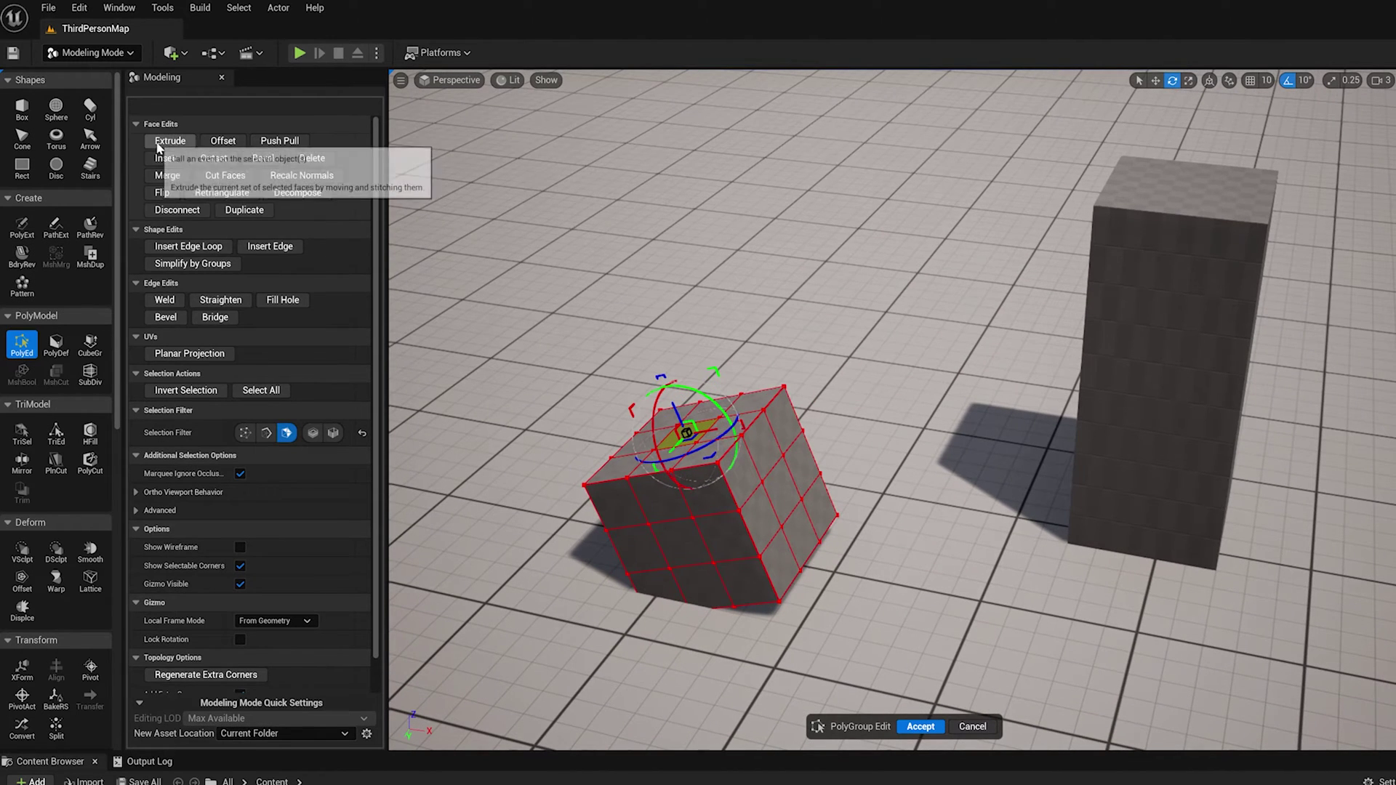
- Preview extruding the tilted cube's centre top face with Direction set to World Z and to Local Z
{"action": "left_click", "coordinate": [170, 140]}
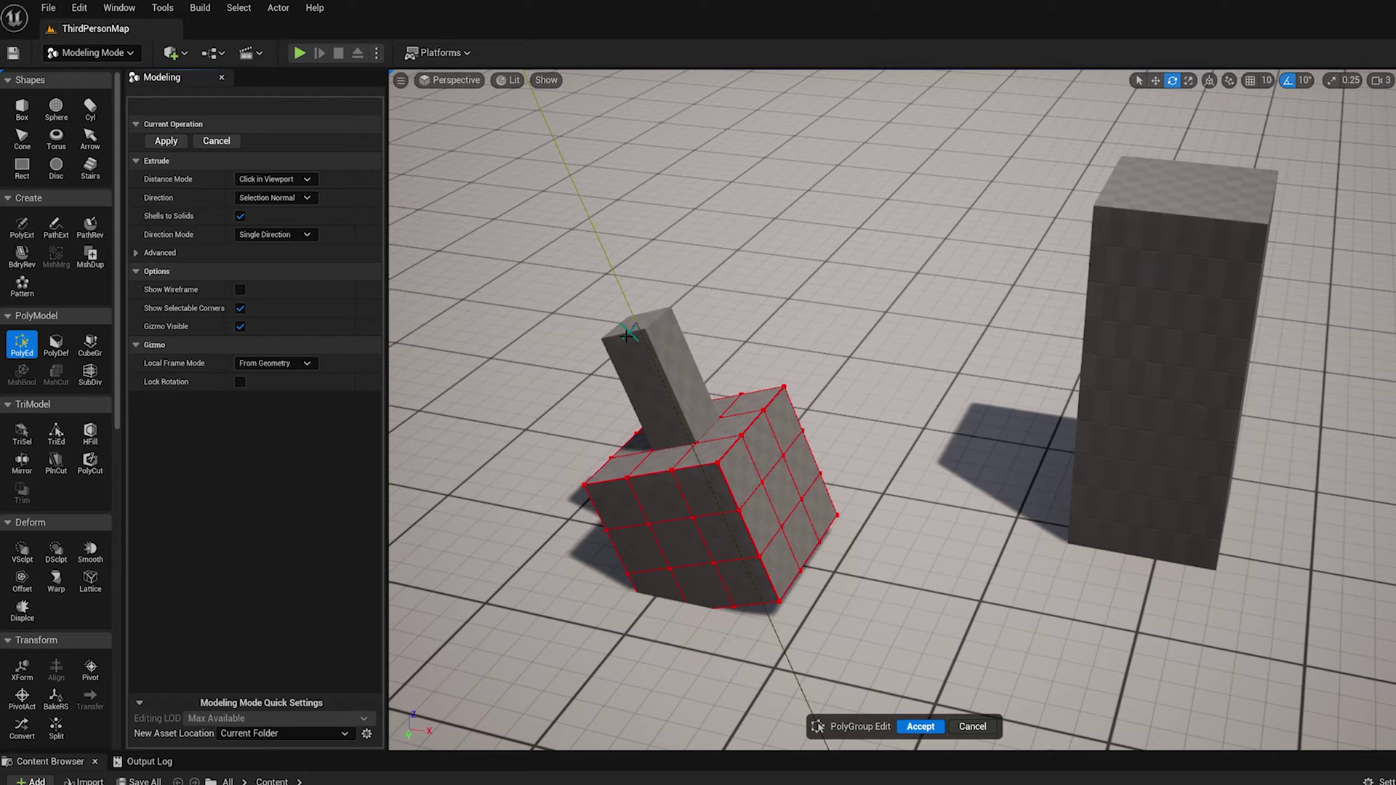
{"action": "left_click", "coordinate": [297, 197]}
{"action": "left_click", "coordinate": [277, 249]}
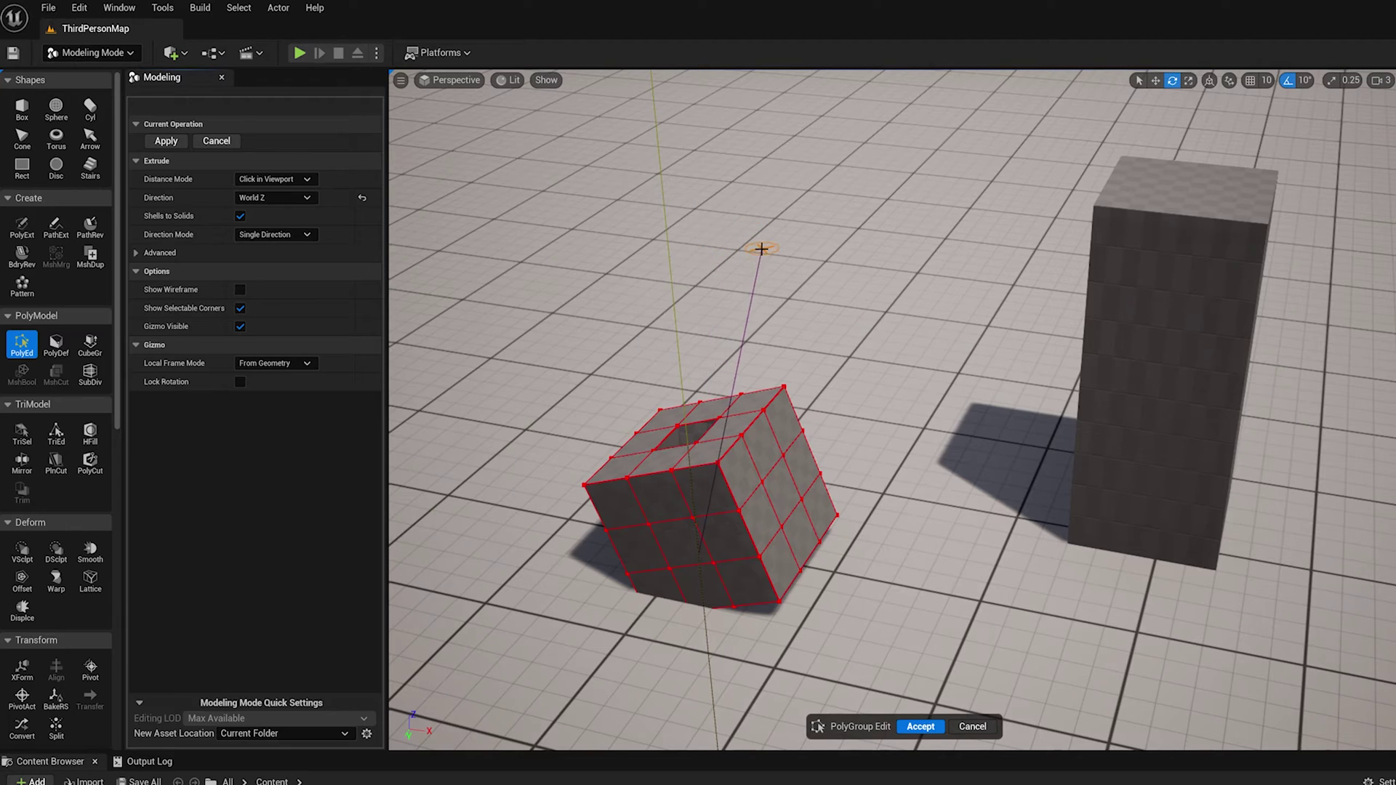
{"action": "left_click", "coordinate": [281, 198]}
{"action": "left_click", "coordinate": [261, 293]}
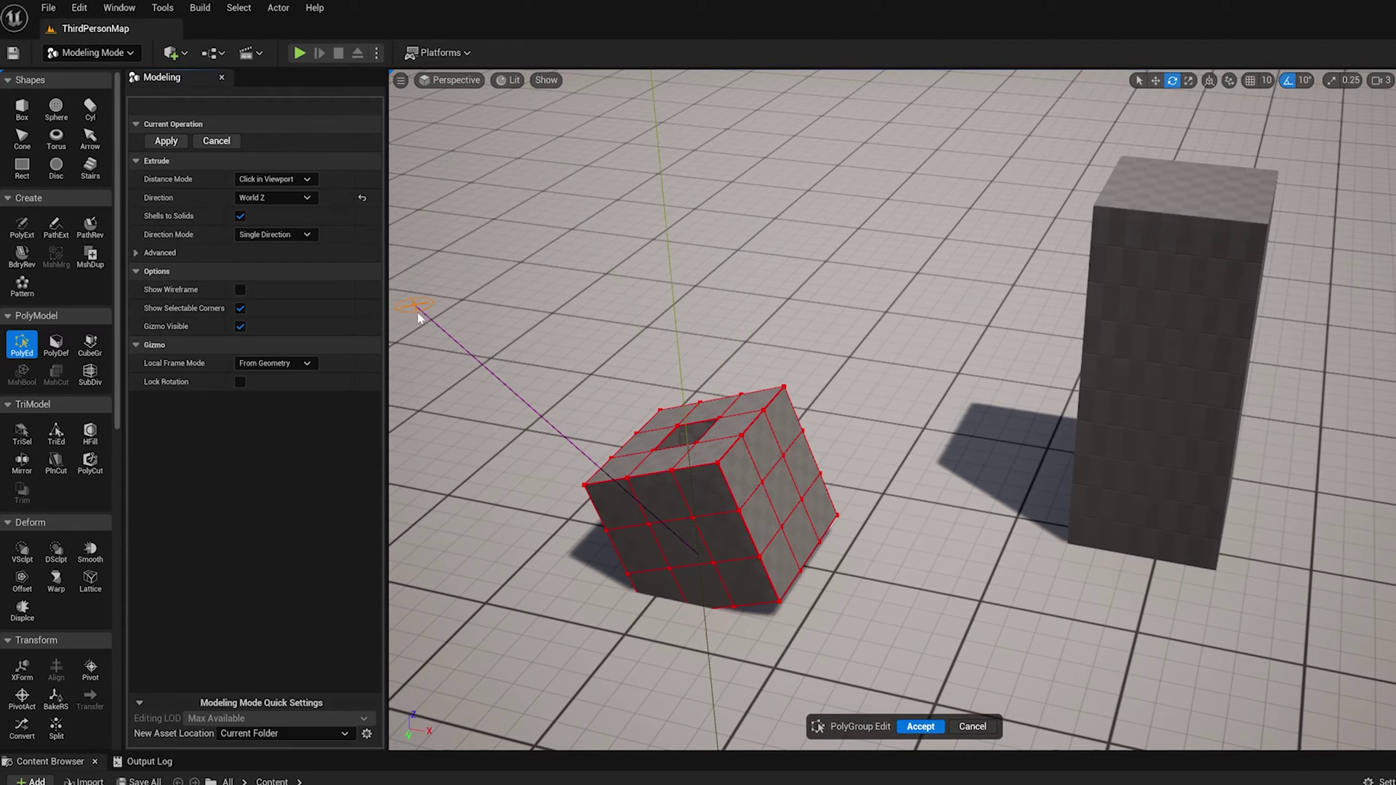
- Preview the extrusion with Direction set to Local Y and back to Selection Normal, and cancel the operation
{"action": "left_click", "coordinate": [276, 198]}
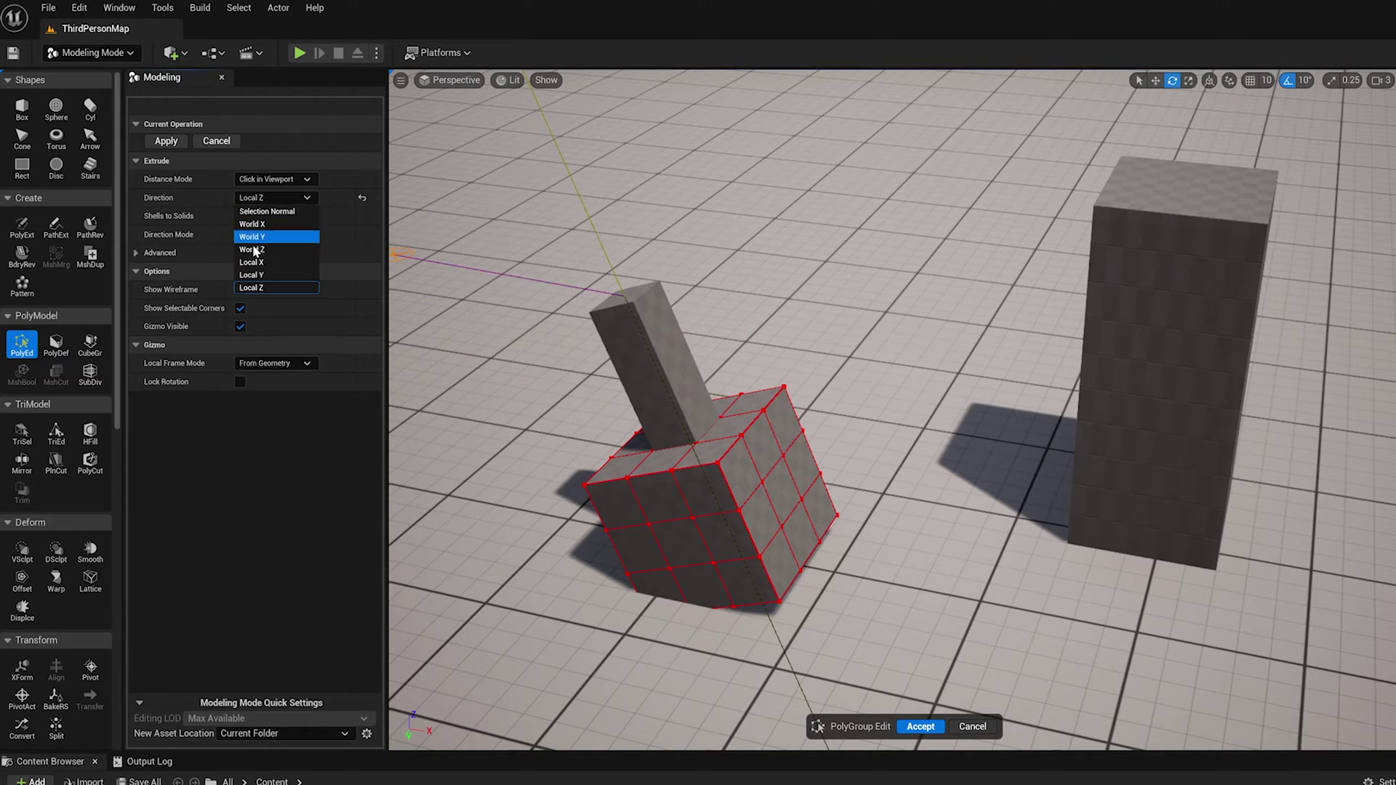
{"action": "left_click", "coordinate": [267, 277]}
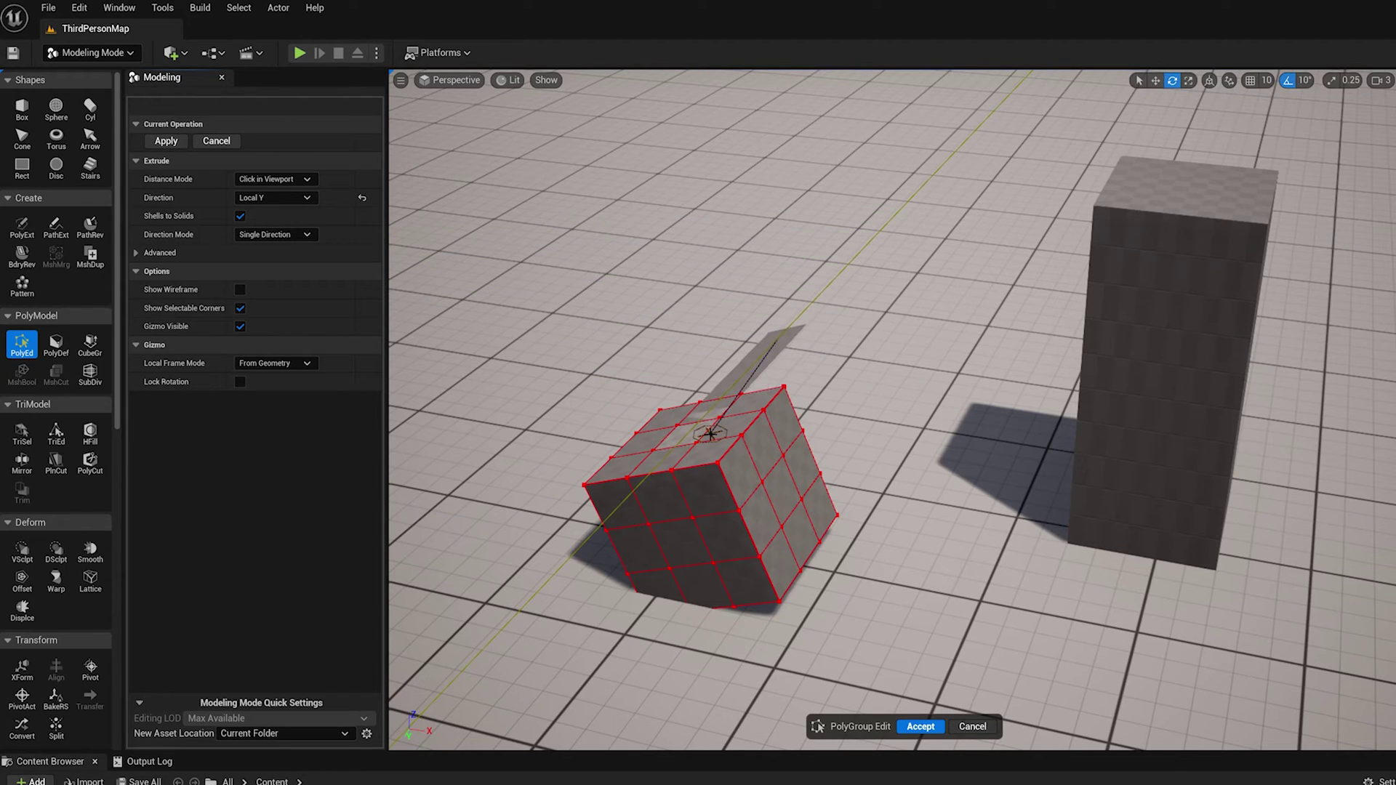
{"action": "left_click", "coordinate": [293, 199]}
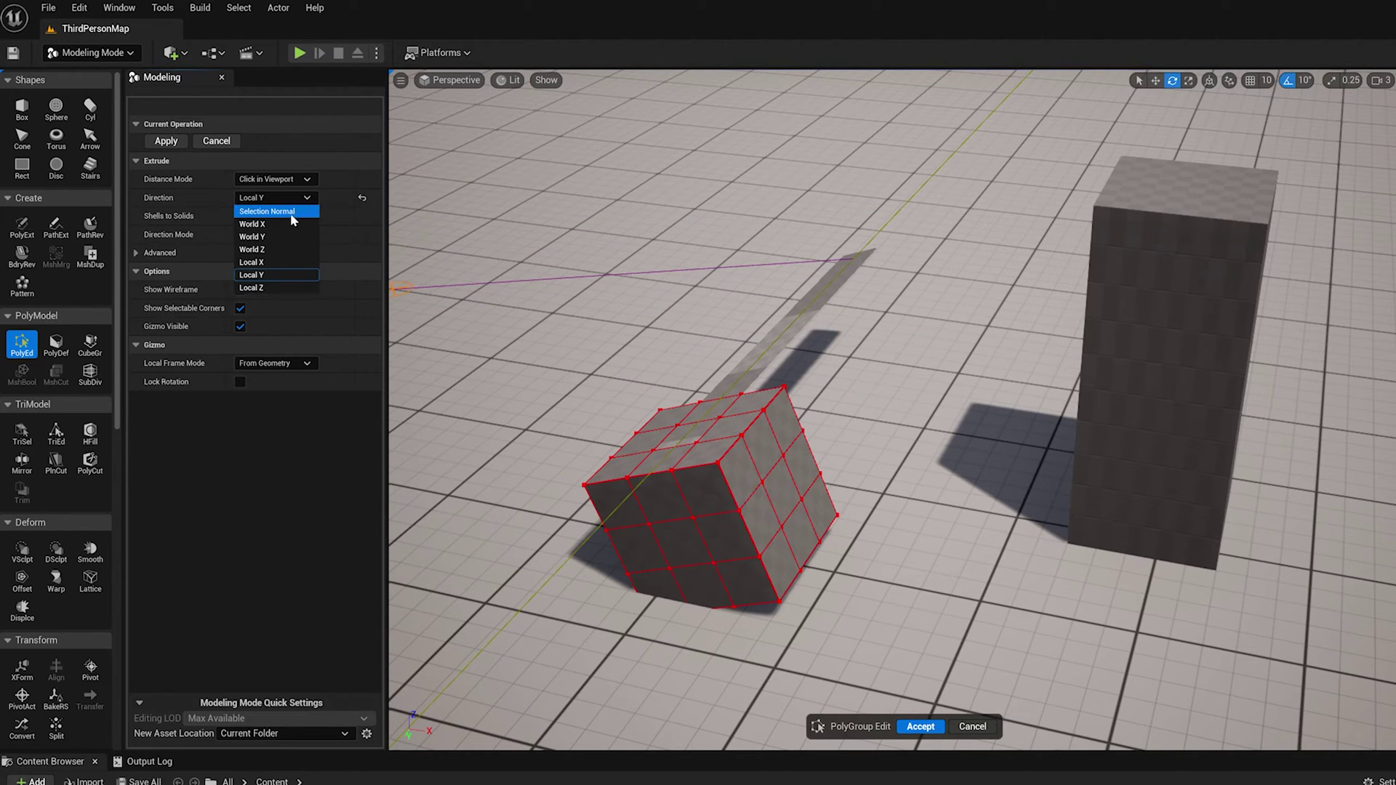
{"action": "left_click", "coordinate": [290, 212]}
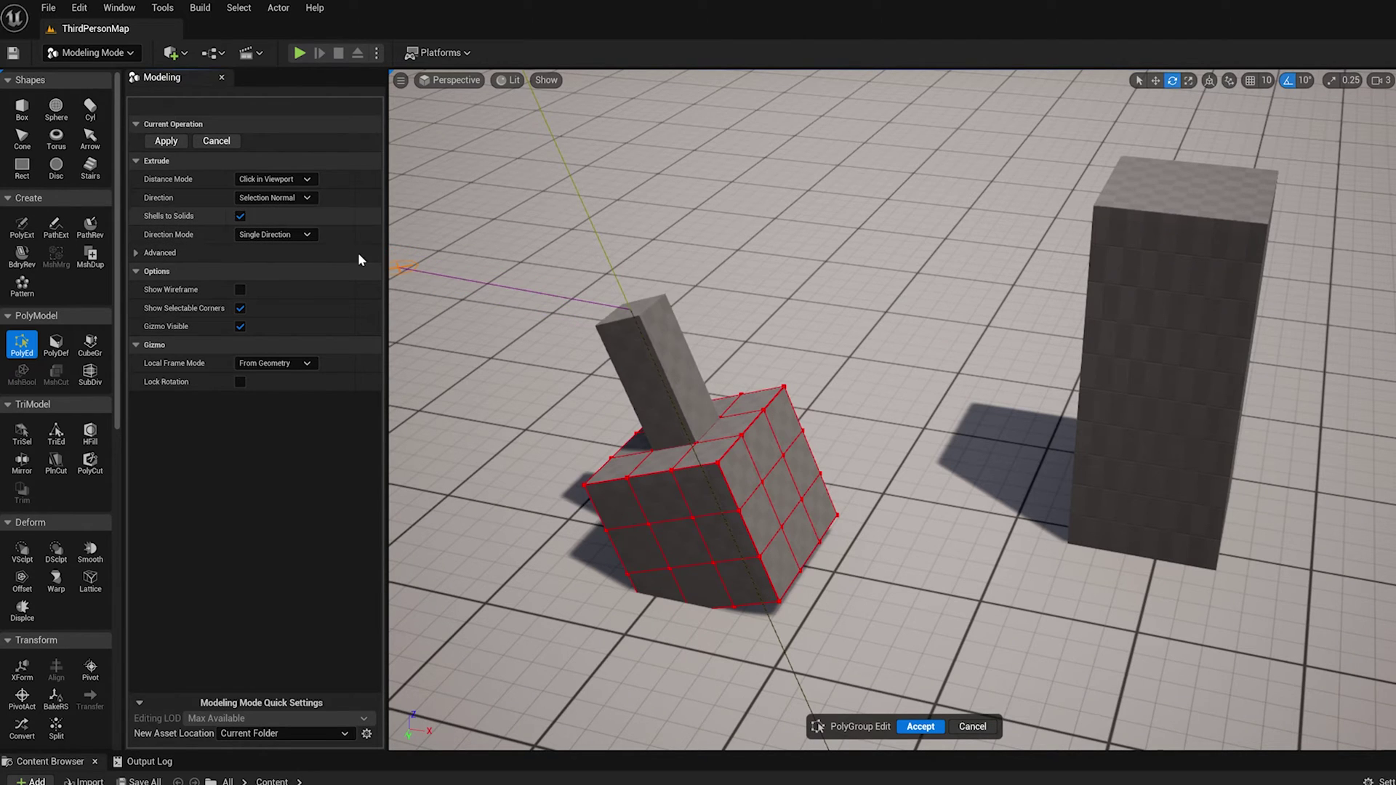
{"action": "left_click", "coordinate": [216, 140]}
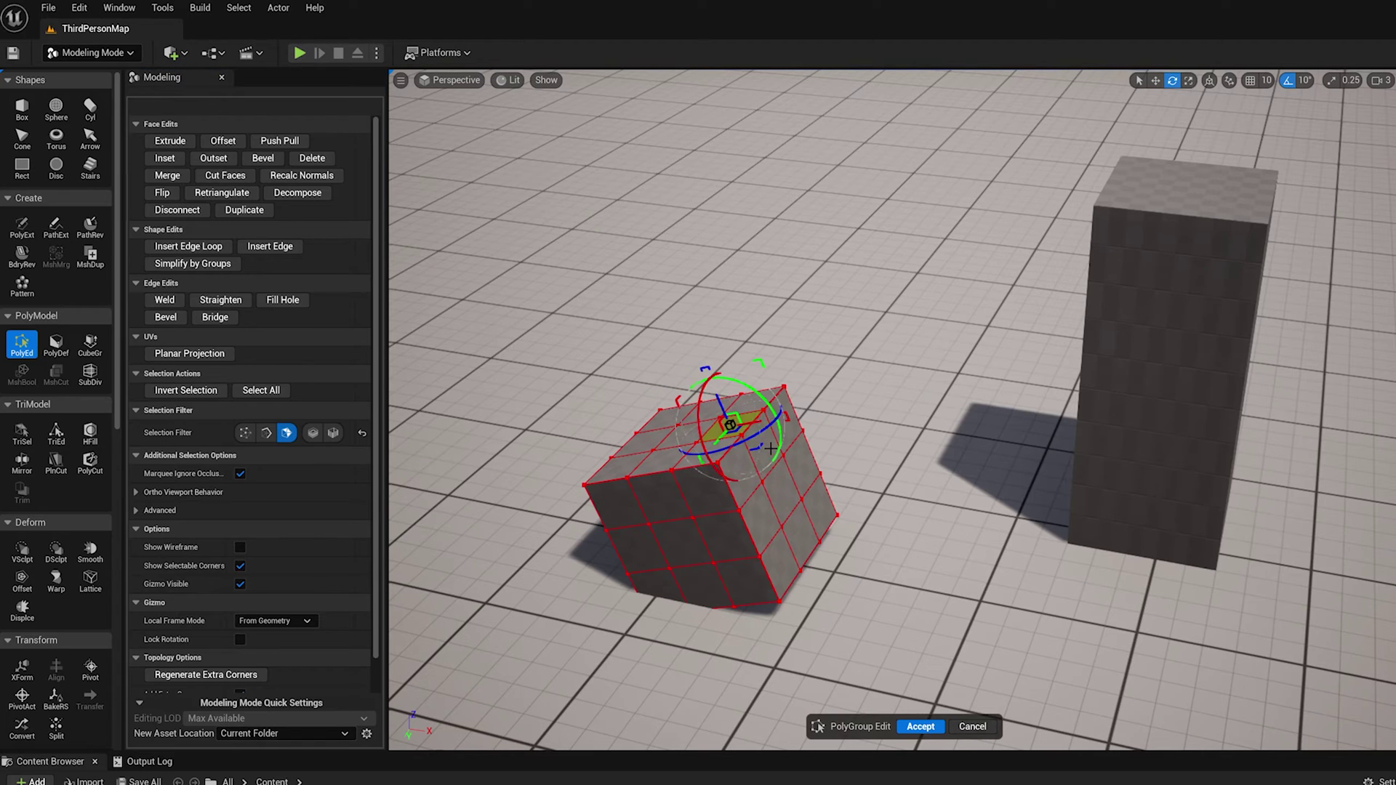
- Preview extruding the selected top face and its adjoining side face in a single direction and along Selected Triangle Normals
{"action": "left_click", "coordinate": [169, 140]}
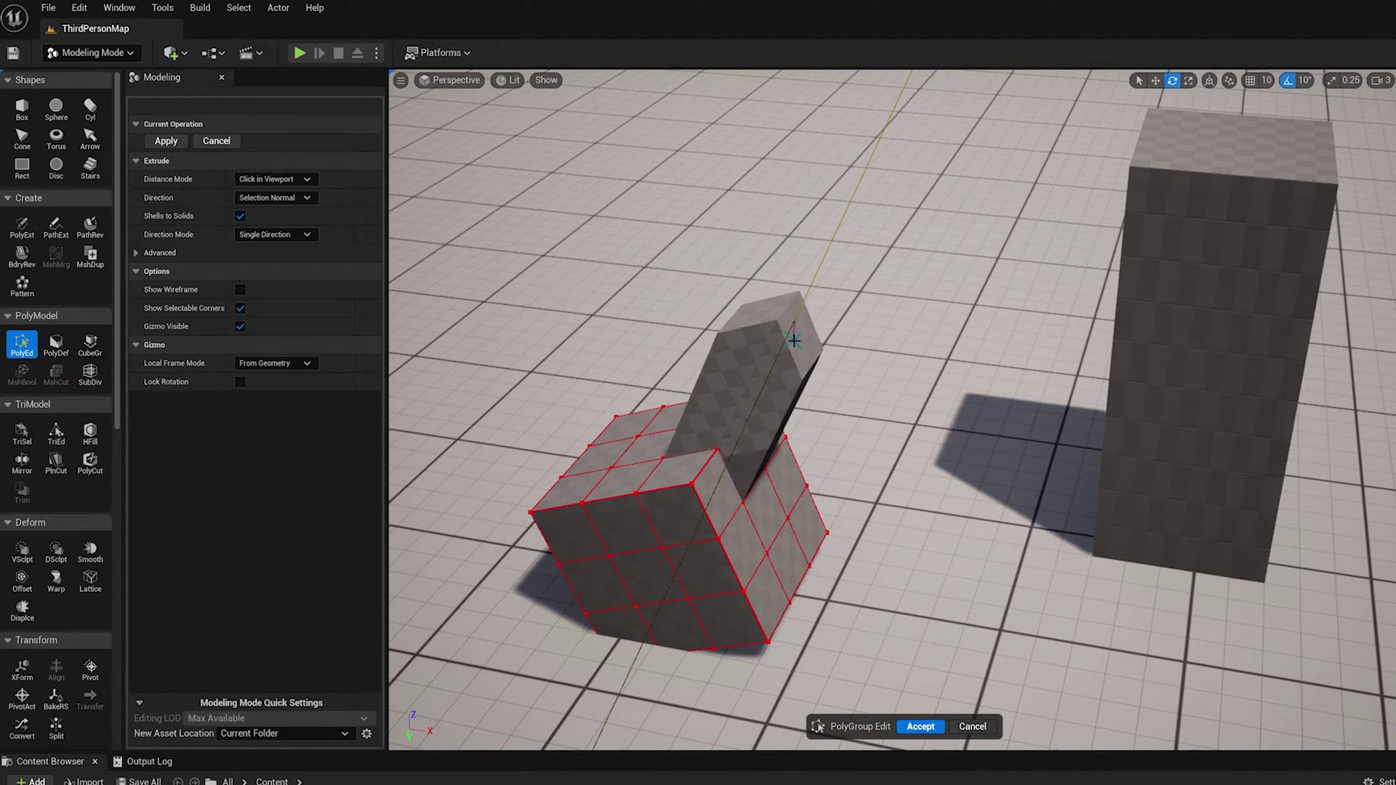
{"action": "left_click_drag", "start_coordinate": [794, 341], "coordinate": [811, 304], "text": "alt"}
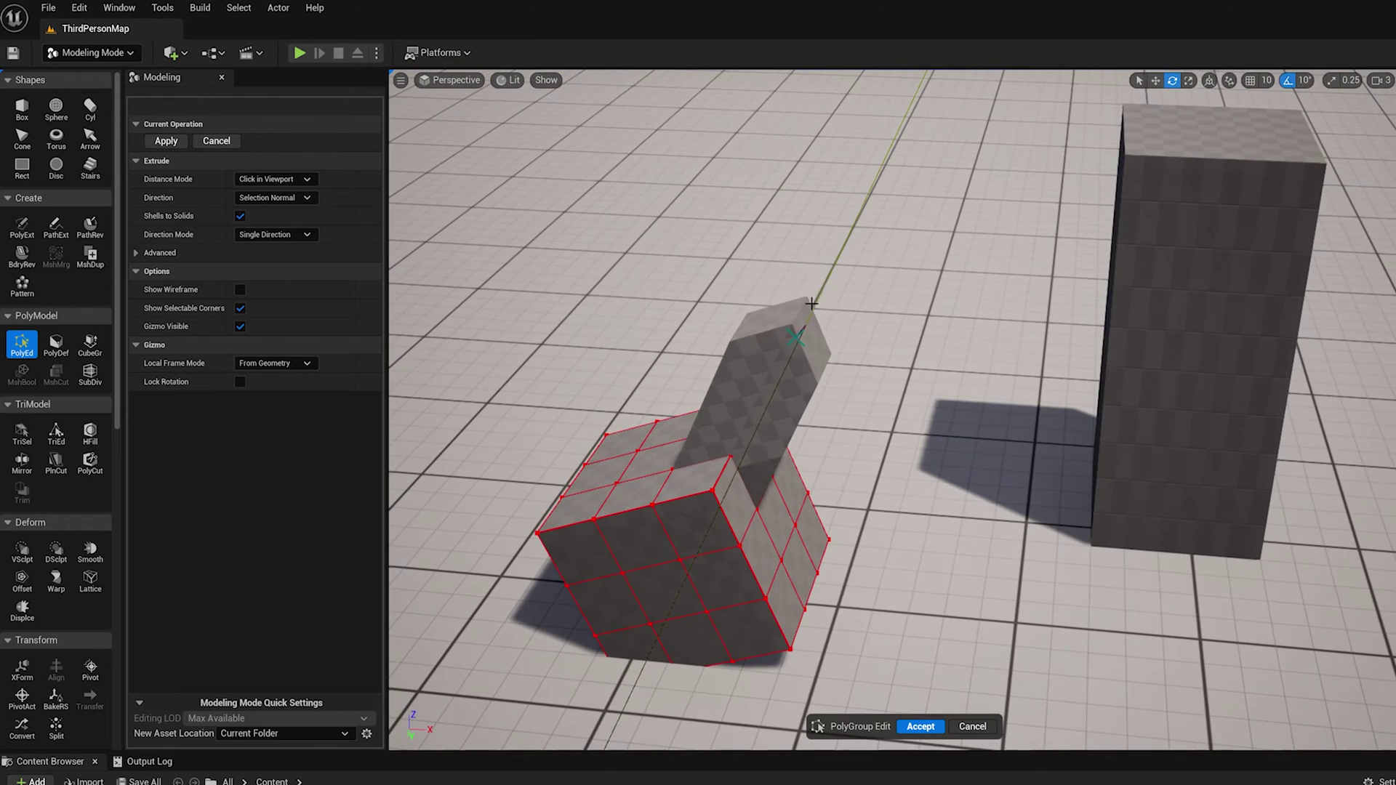
{"action": "right_click_drag", "start_coordinate": [811, 303], "coordinate": [784, 404]}
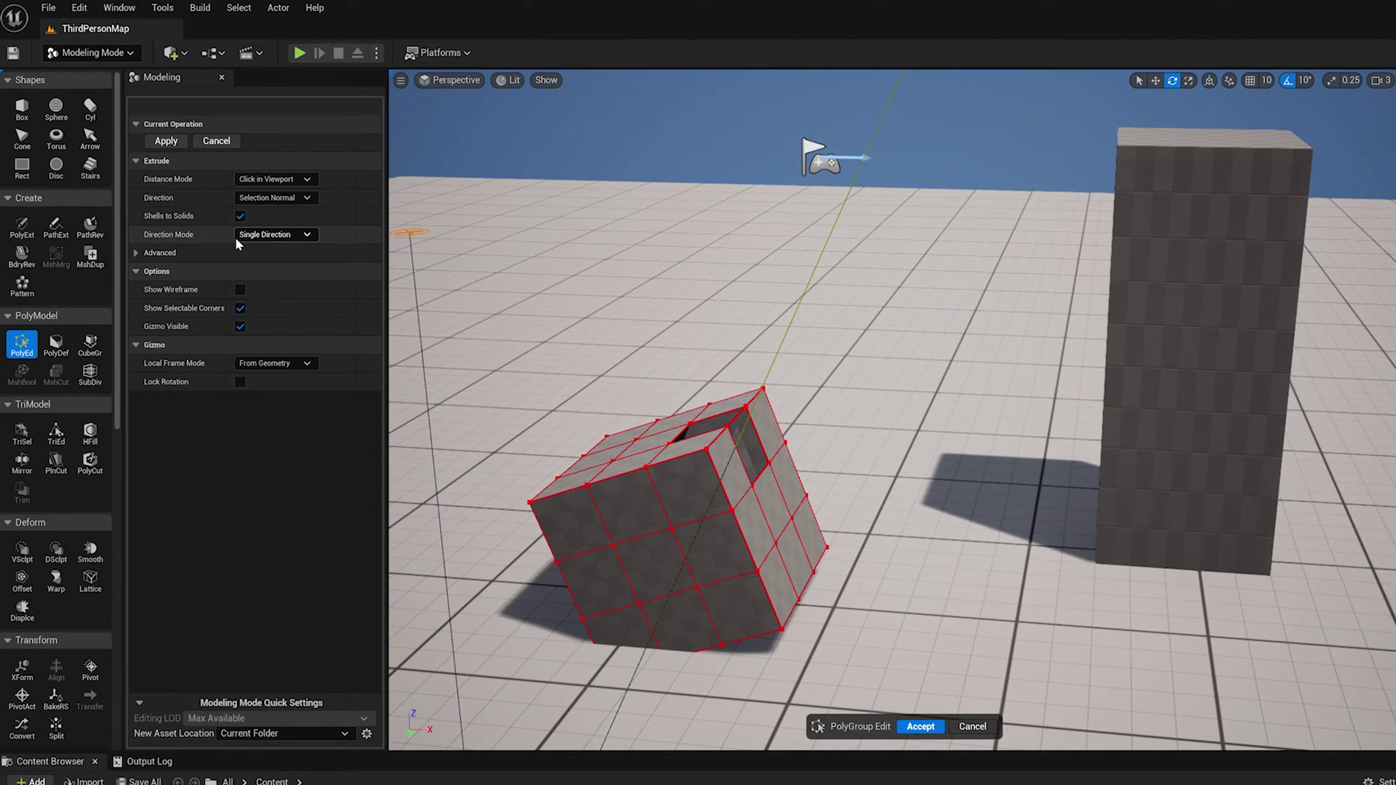
{"action": "left_click", "coordinate": [273, 236]}
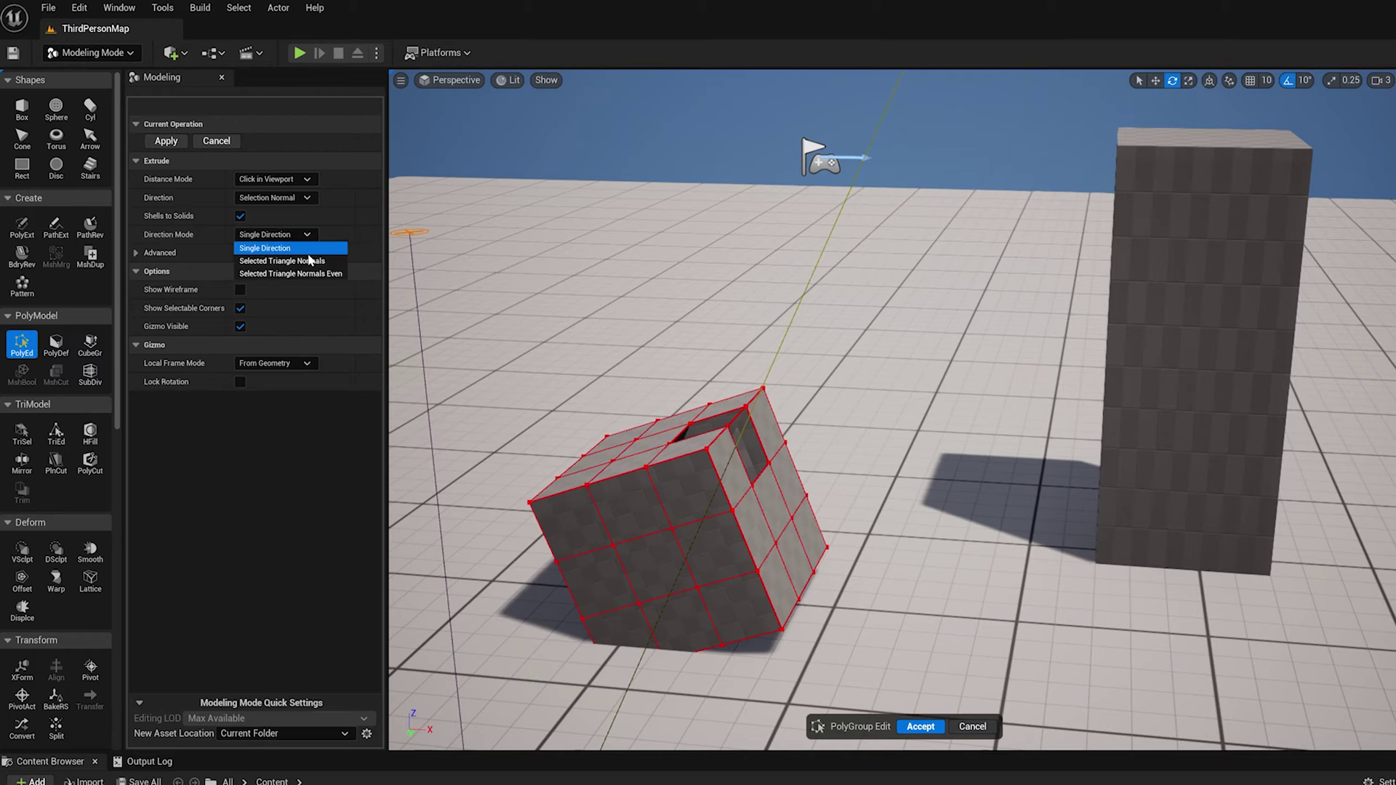
{"action": "left_click", "coordinate": [282, 261]}
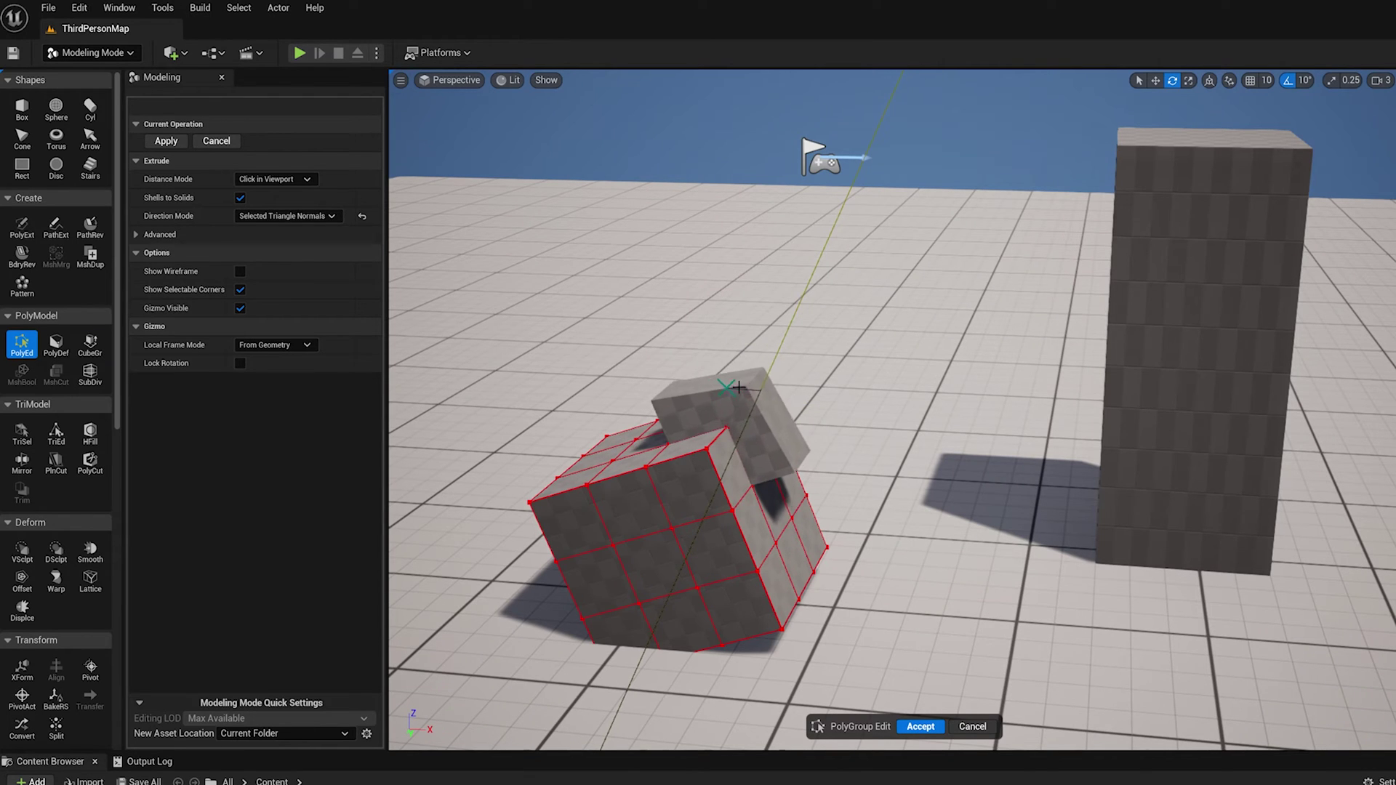
- Set the extrusion's Direction Mode to Selected Triangle Normals Even, preview the two-face extrusion, and cancel the operation
{"action": "left_click", "coordinate": [324, 216]}
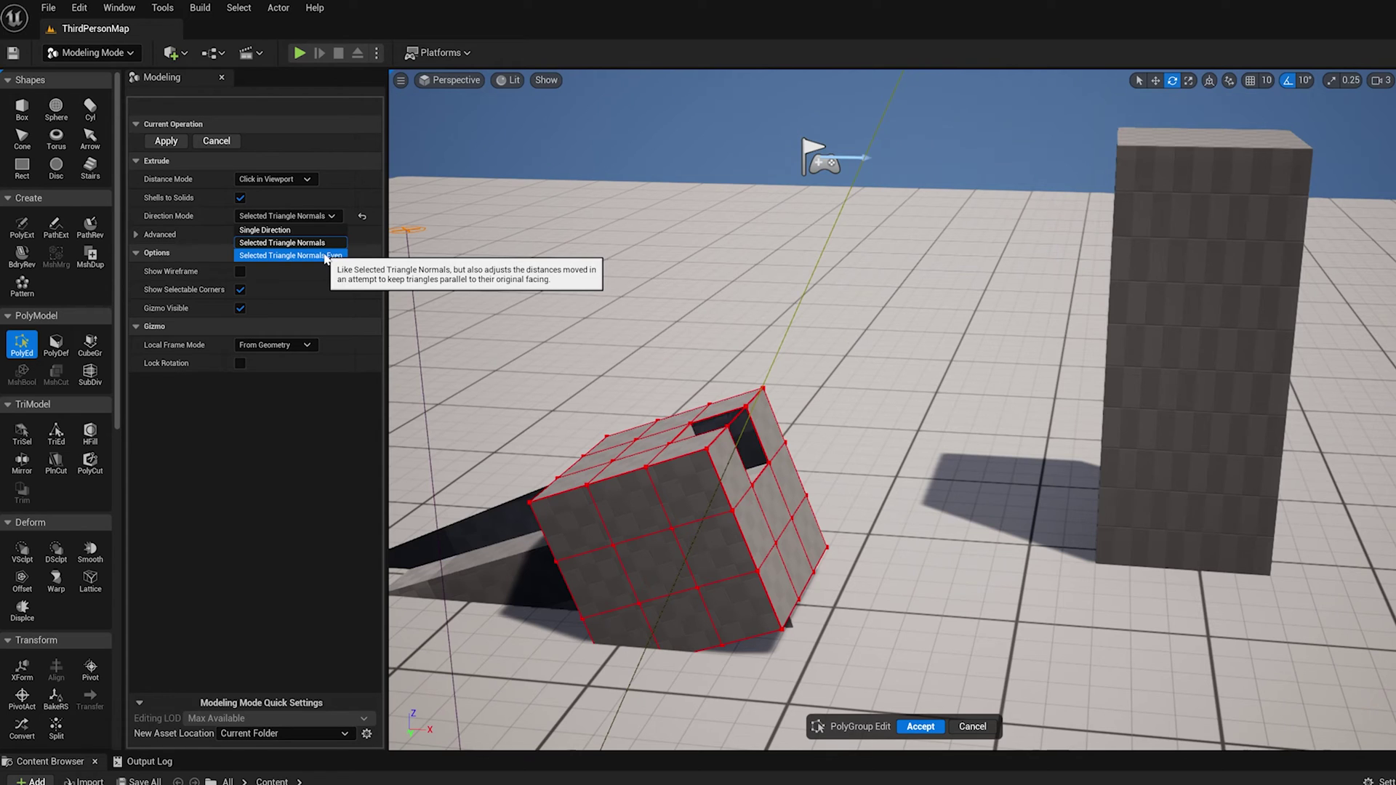
{"action": "left_click", "coordinate": [325, 256]}
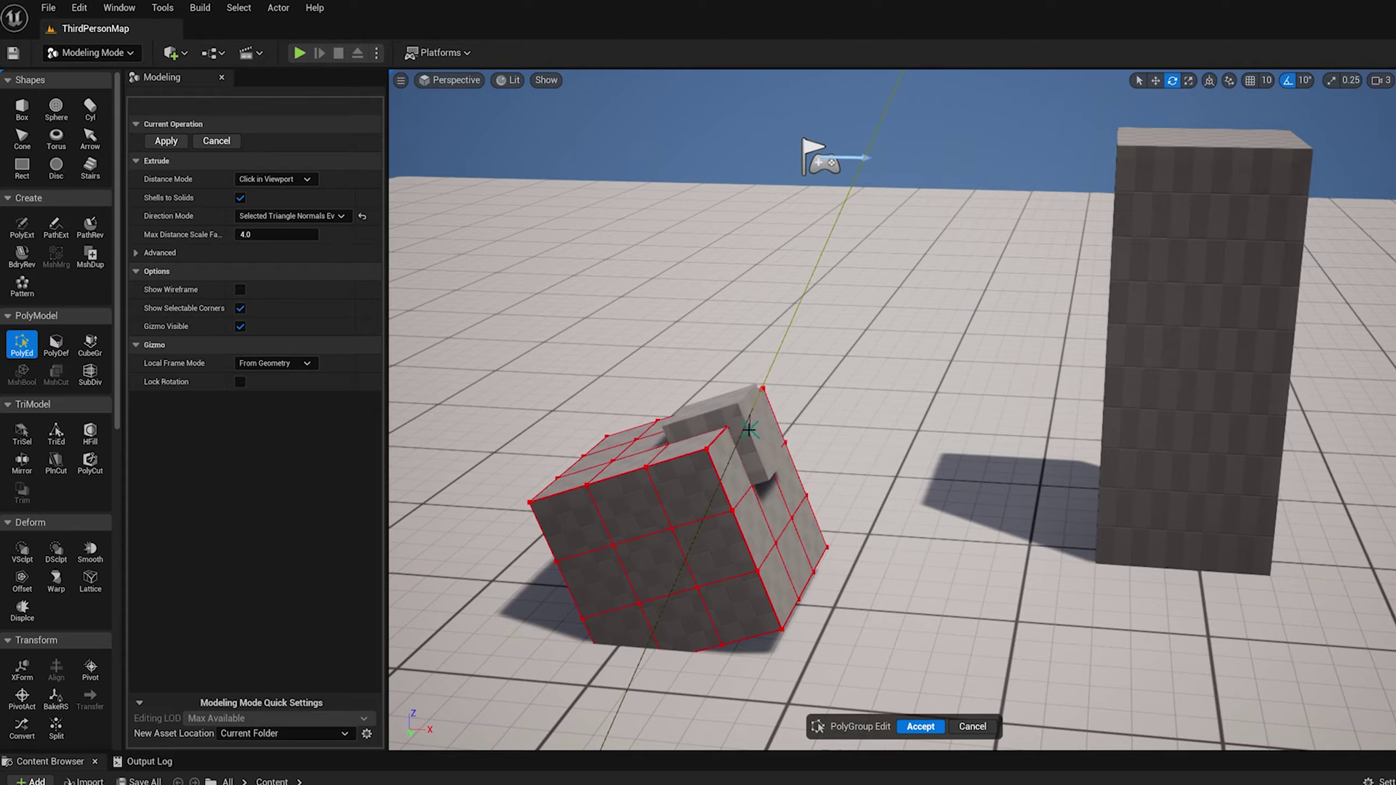
{"action": "left_click_drag", "start_coordinate": [747, 436], "coordinate": [786, 463], "text": "alt"}
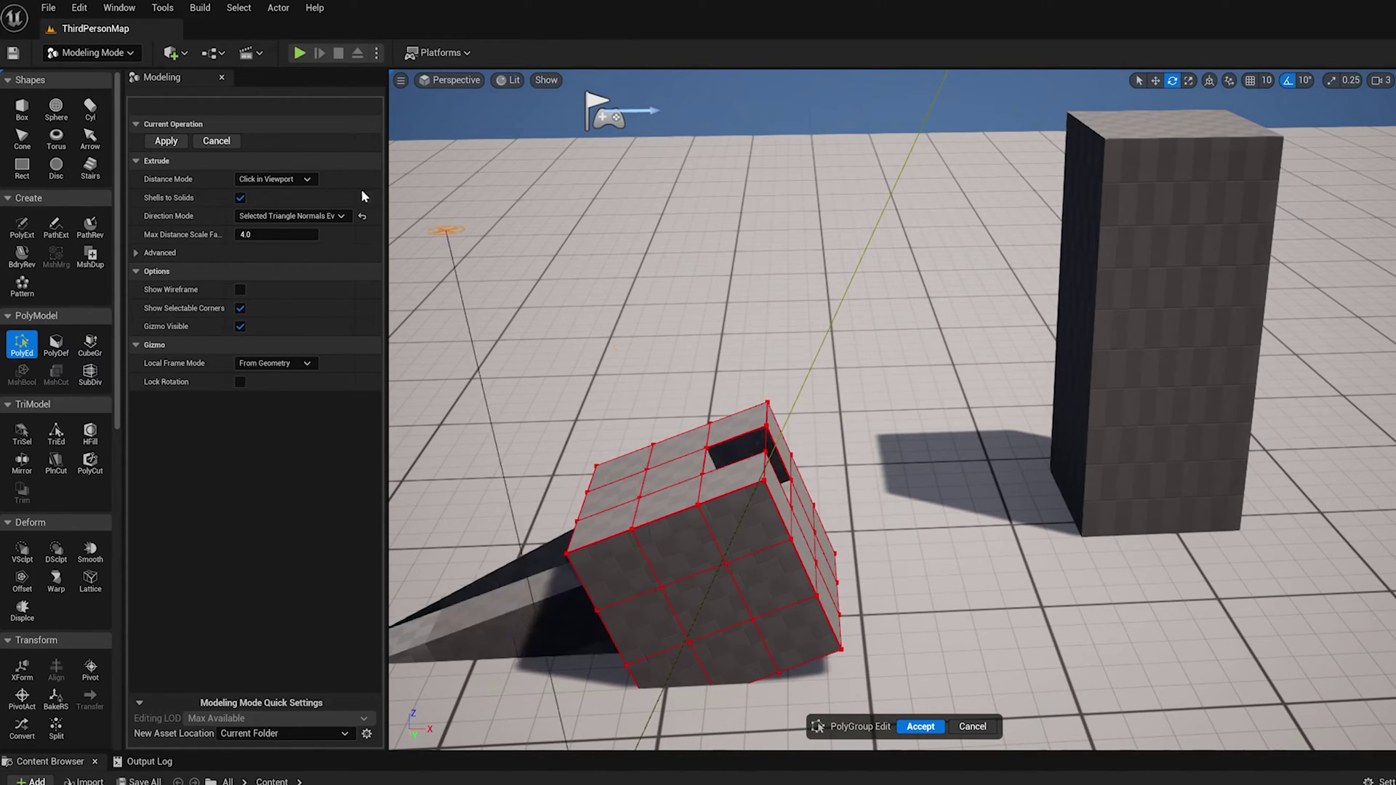
{"action": "left_click", "coordinate": [217, 141]}
- Add the matching faces at the cube's opposite side to the selection, extrude both sides slightly outward along their normals, and clear the selection
{"action": "left_click_drag", "start_coordinate": [667, 503], "coordinate": [729, 466], "text": "alt"}
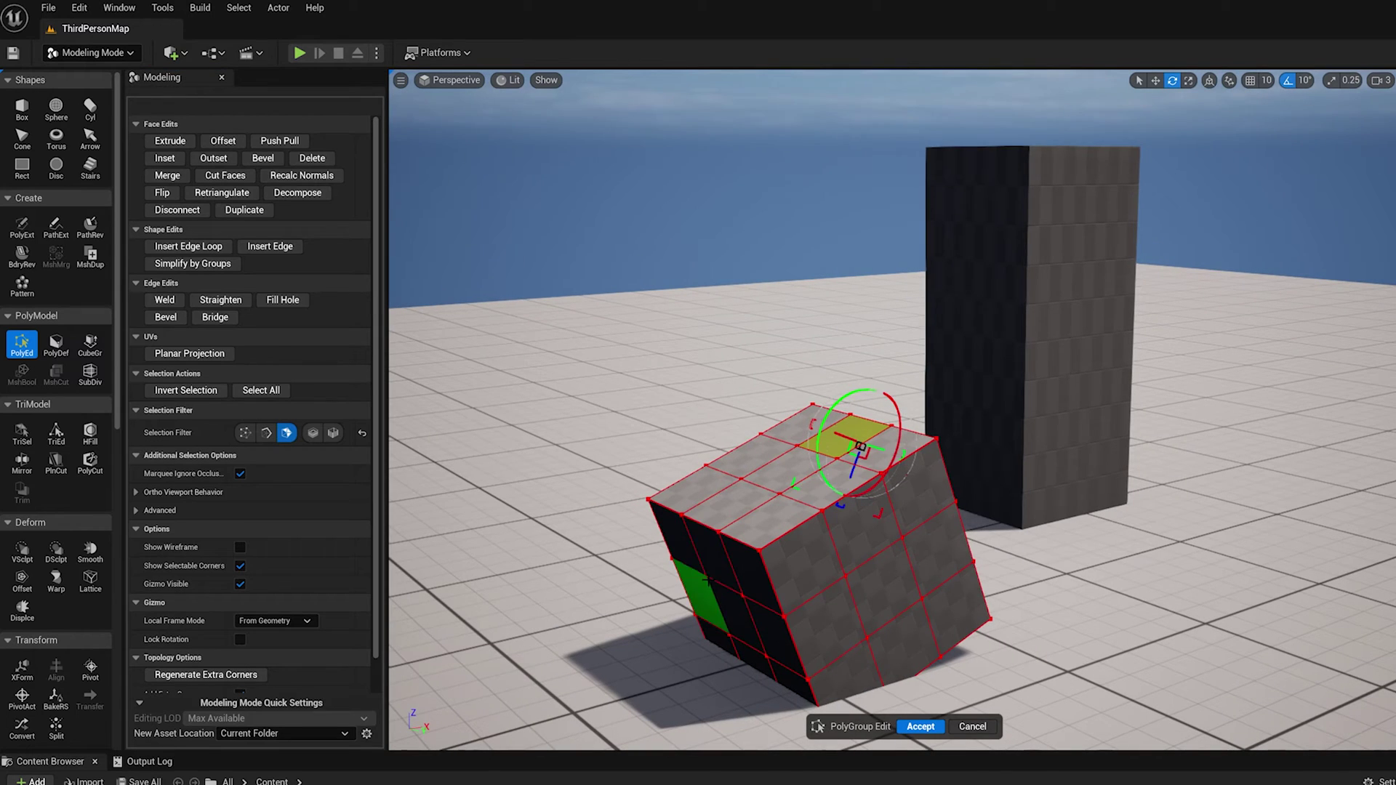
{"action": "left_click", "coordinate": [724, 521], "text": "shift"}
{"action": "left_click_drag", "start_coordinate": [961, 498], "coordinate": [611, 405], "text": "alt"}
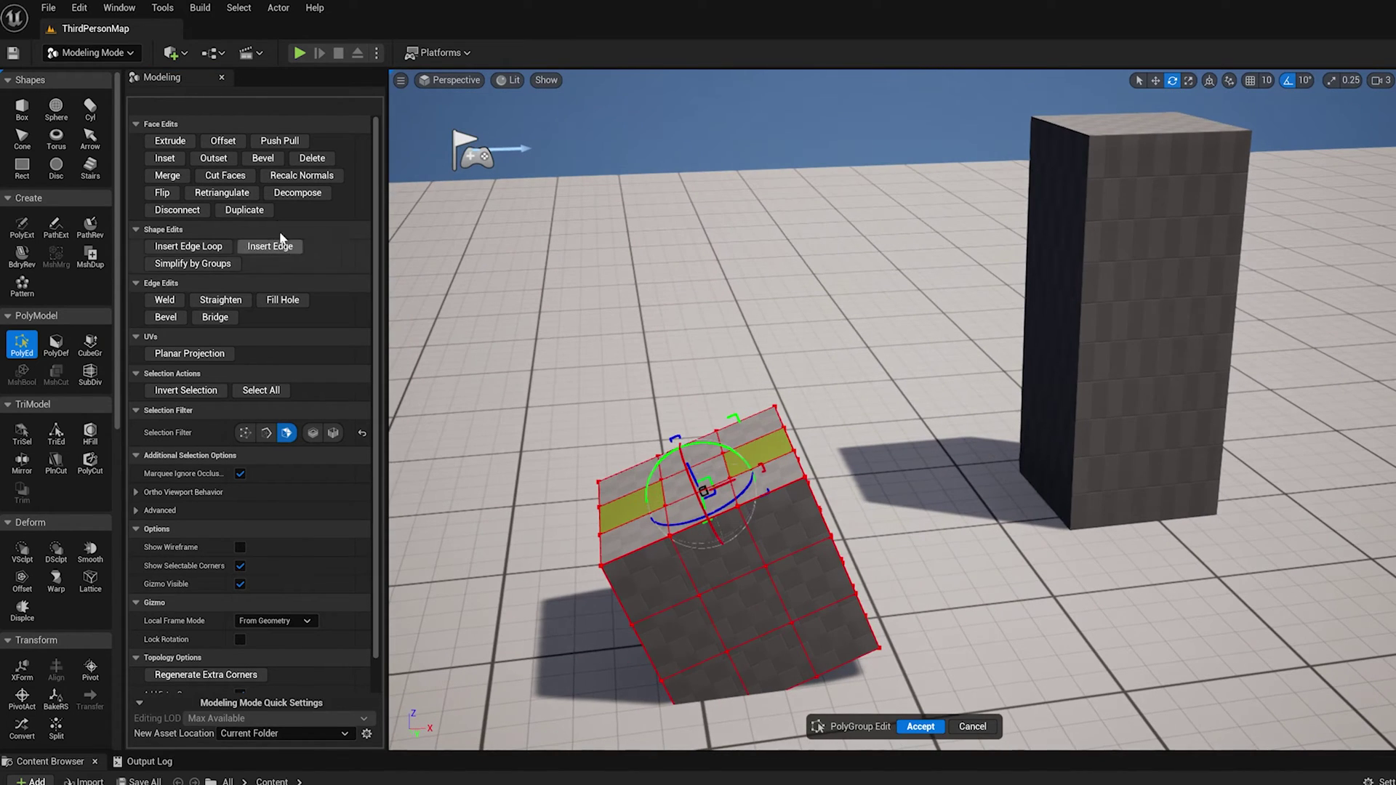
{"action": "left_click", "coordinate": [171, 141]}
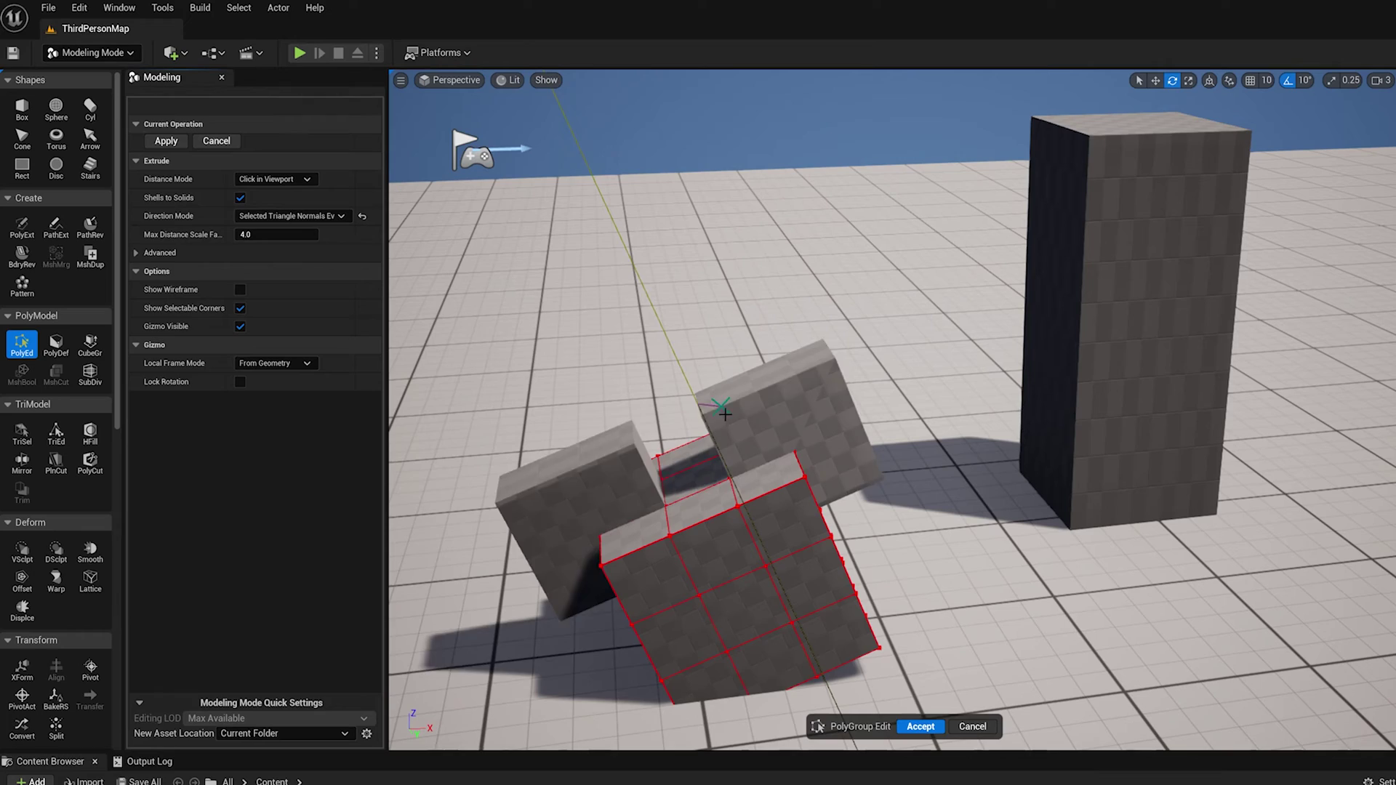
{"action": "left_click", "coordinate": [772, 447]}
{"action": "left_click_drag", "start_coordinate": [773, 447], "coordinate": [852, 504], "text": "alt"}
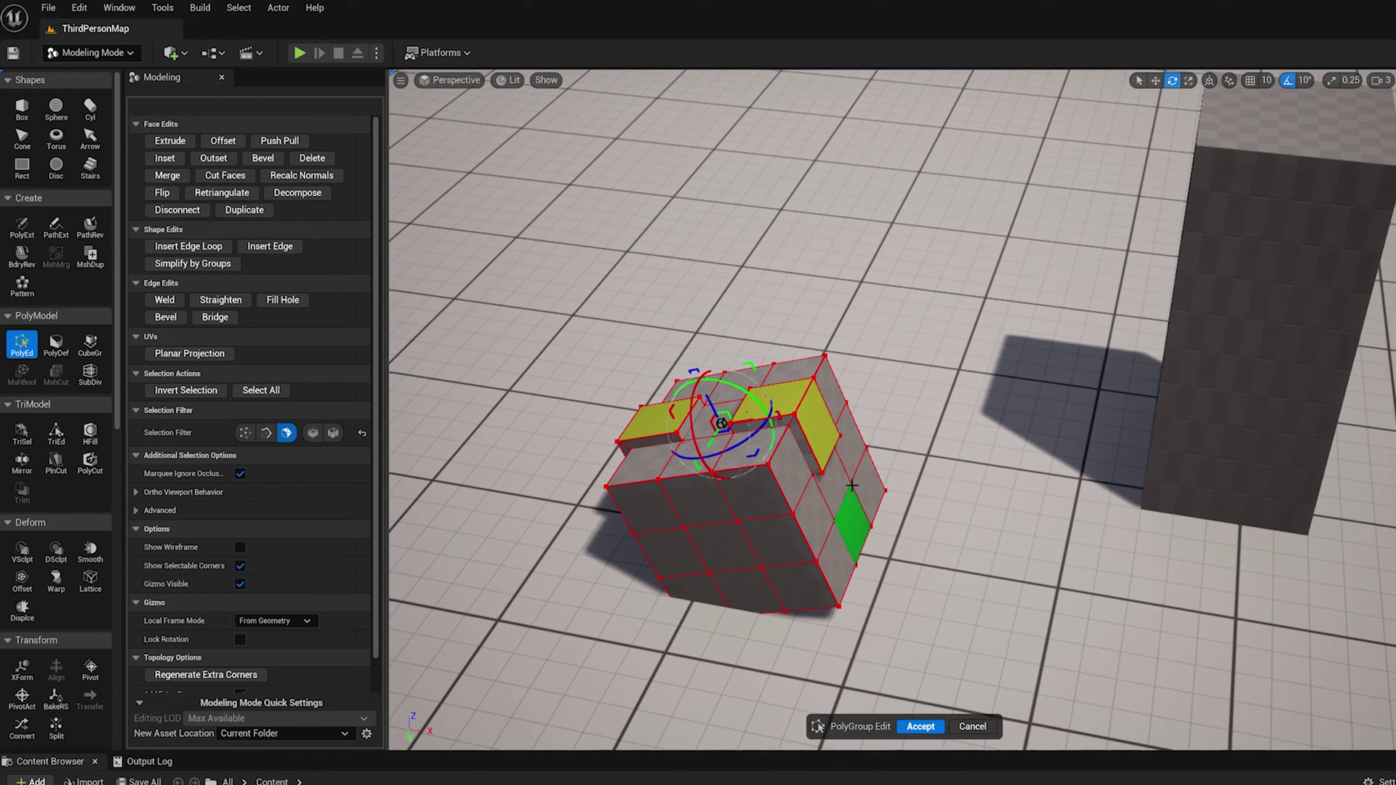
{"action": "left_click", "coordinate": [859, 483]}
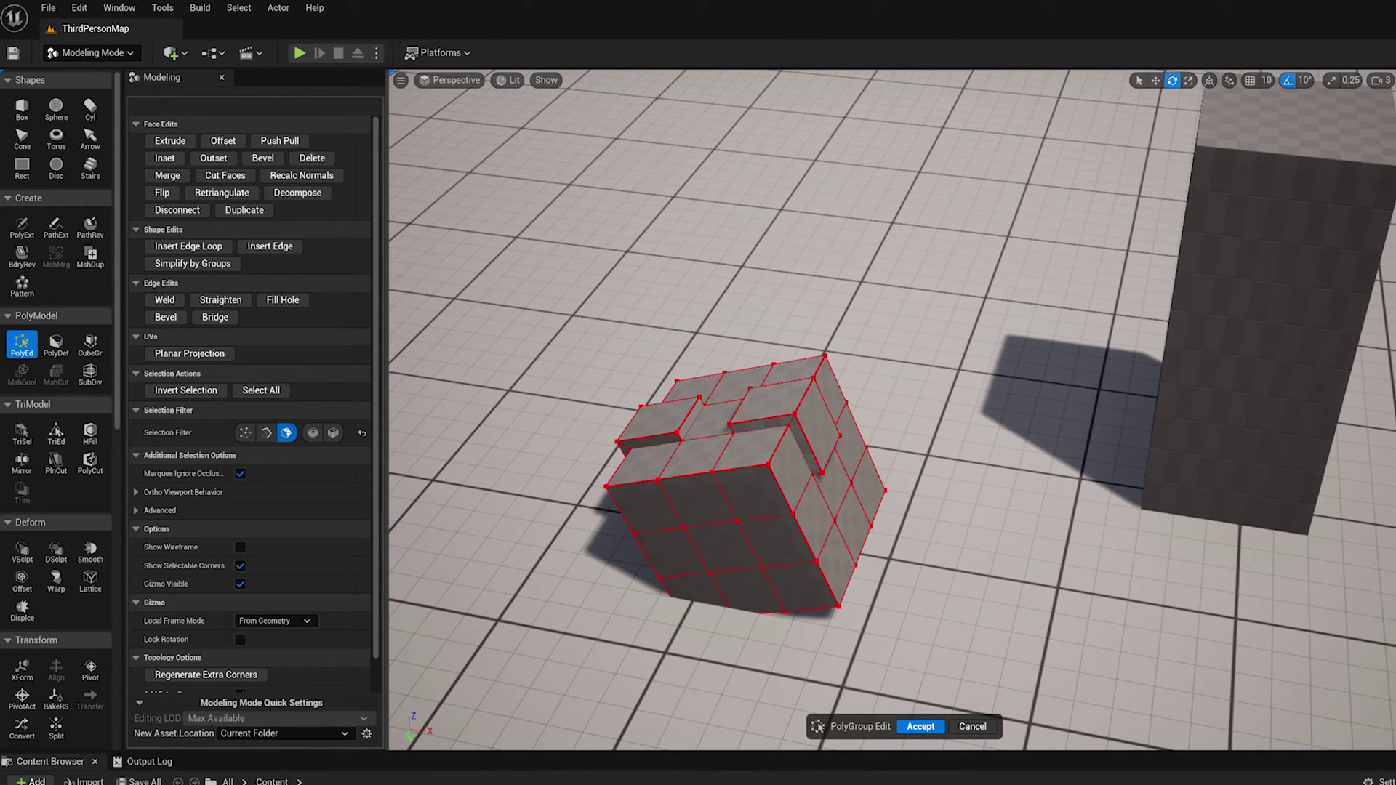
{"action": "left_click_drag", "start_coordinate": [889, 428], "coordinate": [903, 427], "text": "alt"}
{"action": "left_click_drag", "start_coordinate": [782, 451], "coordinate": [782, 460], "text": "alt"}
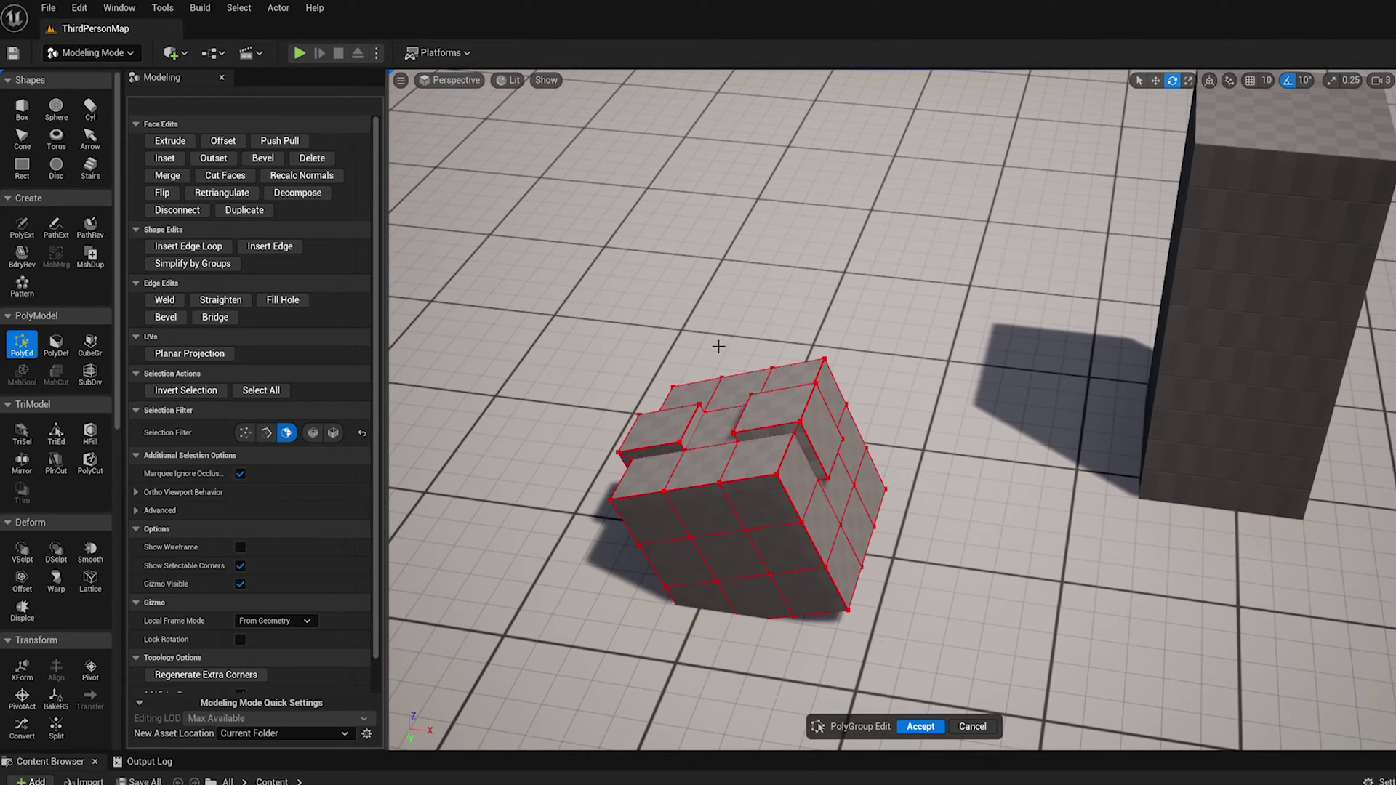
- Create a sphere with a radius of 50 and 16 box subdivisions on the floor behind the cube
{"action": "left_click", "coordinate": [56, 109]}
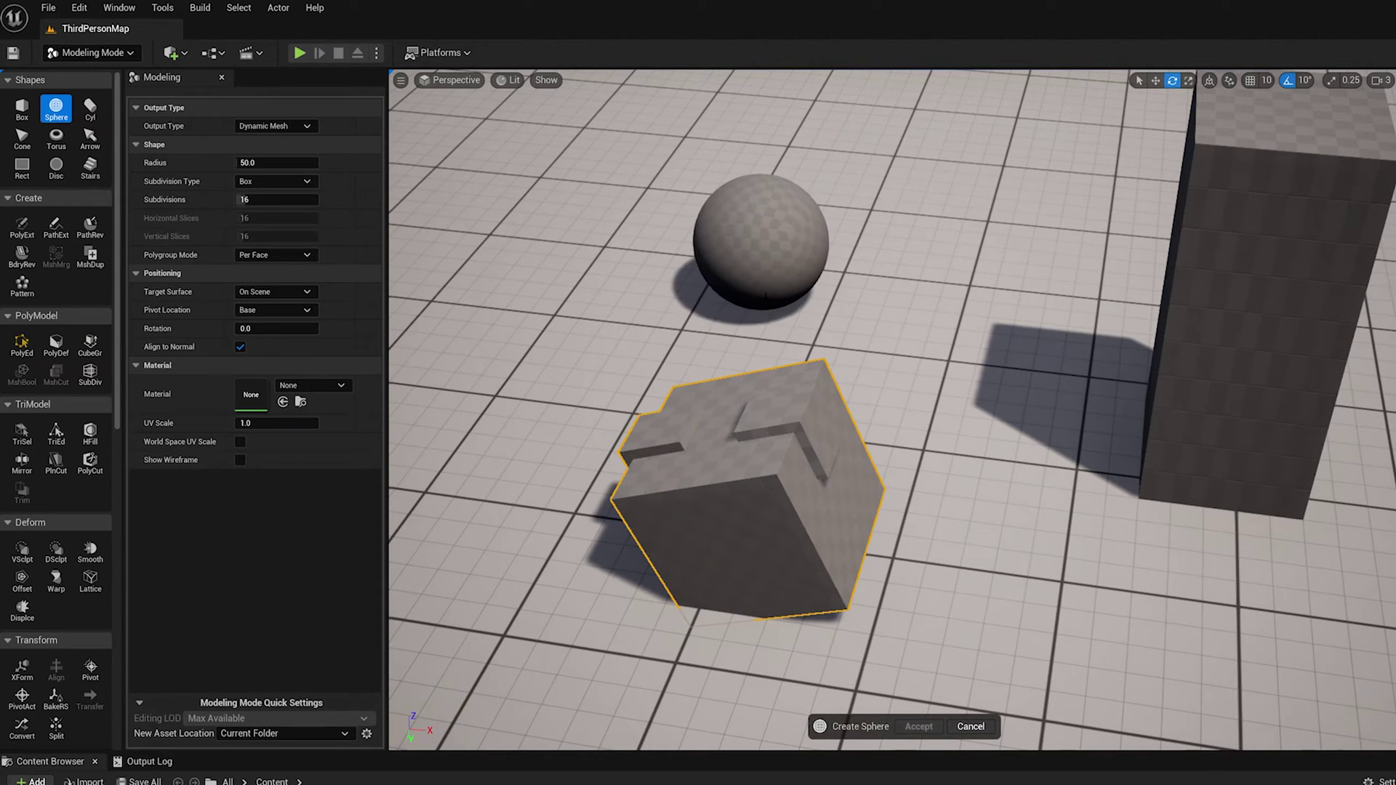
{"action": "left_click", "coordinate": [756, 319]}
{"action": "left_click", "coordinate": [918, 727]}
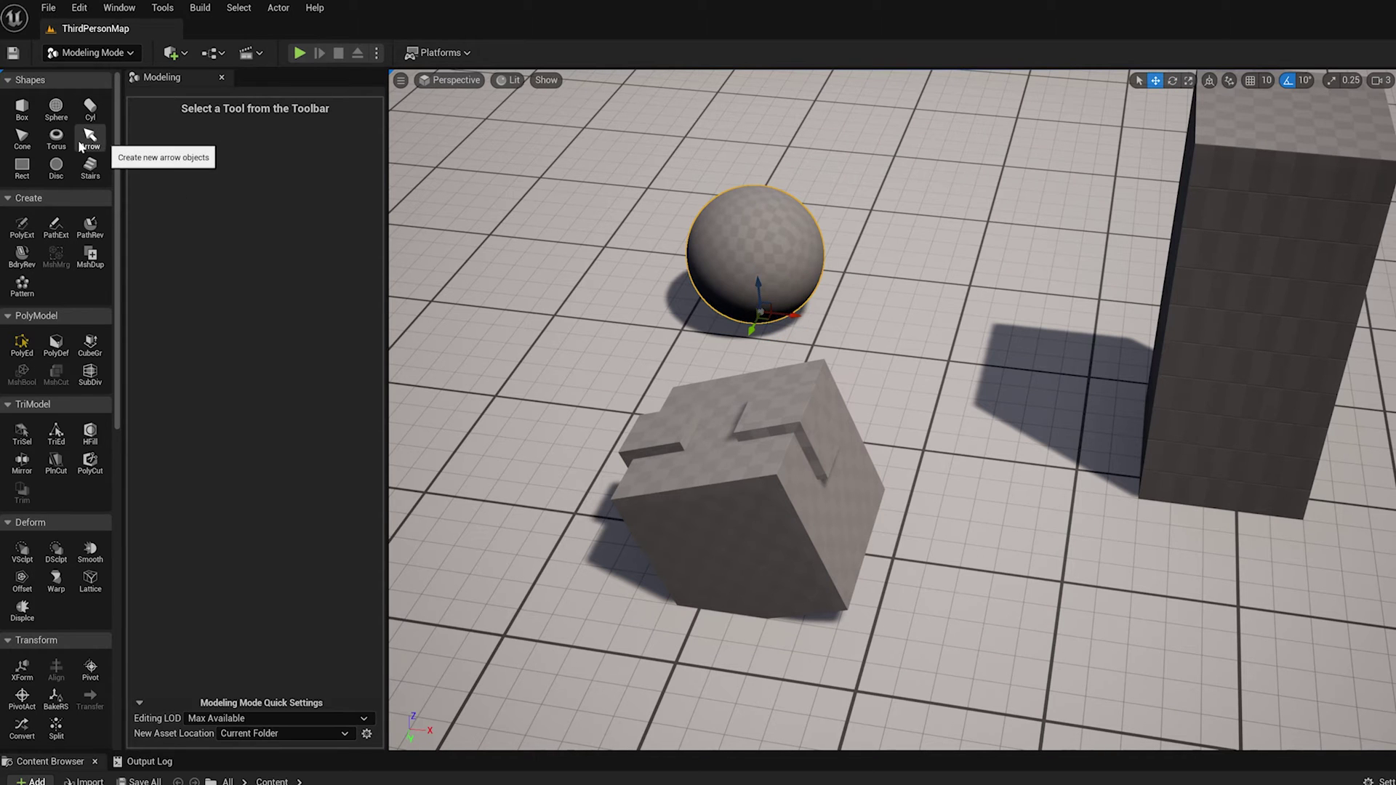
- Open the sphere in PolyGroup Edit and offset its top face group slightly outward along the Vertex Normals
{"action": "left_click", "coordinate": [22, 344]}
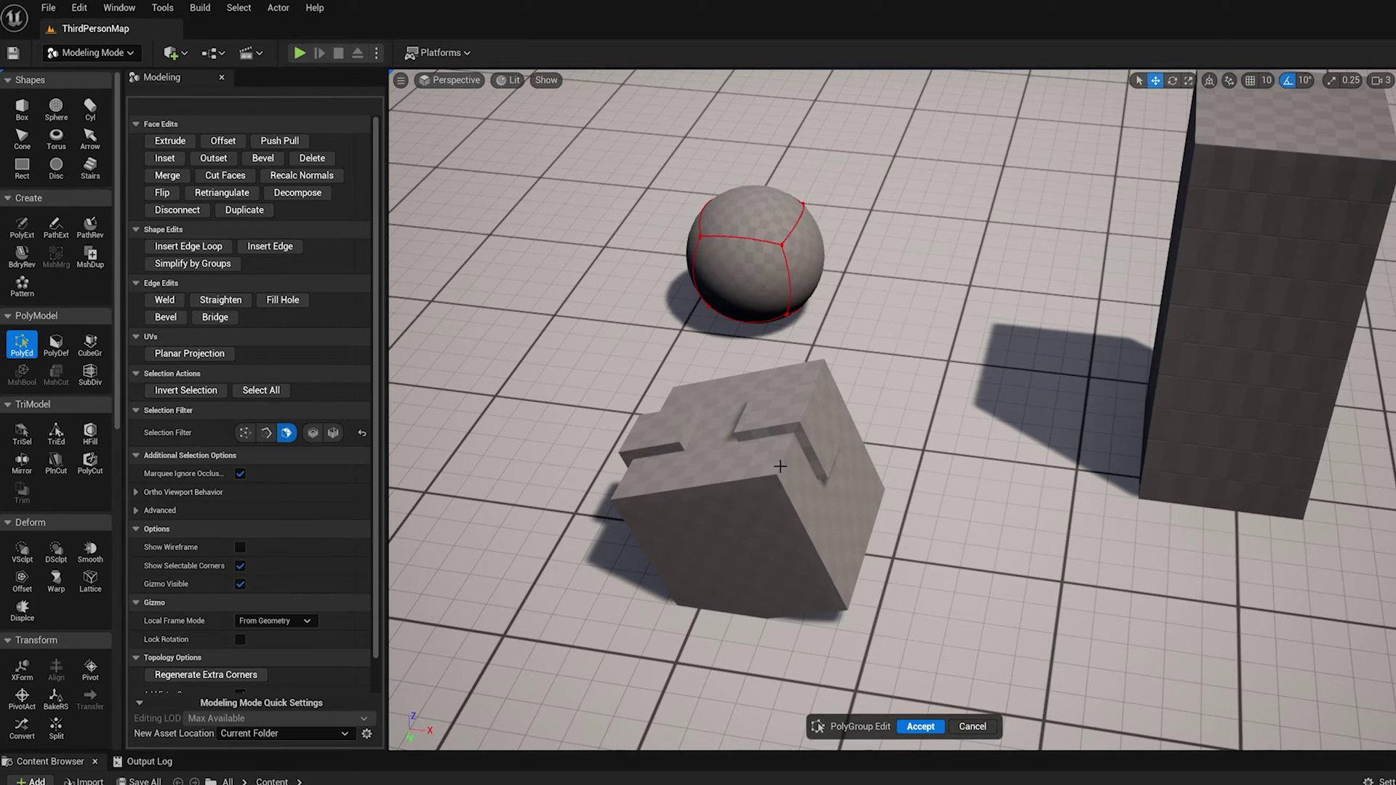
{"action": "left_click_drag", "start_coordinate": [905, 375], "coordinate": [853, 417], "text": "alt"}
{"action": "left_click_drag", "start_coordinate": [831, 464], "coordinate": [987, 541], "text": "alt"}
{"action": "middle_click_drag", "start_coordinate": [987, 541], "coordinate": [954, 526]}
{"action": "scroll", "coordinate": [953, 526], "scroll_direction": "up", "scroll_amount": 3}
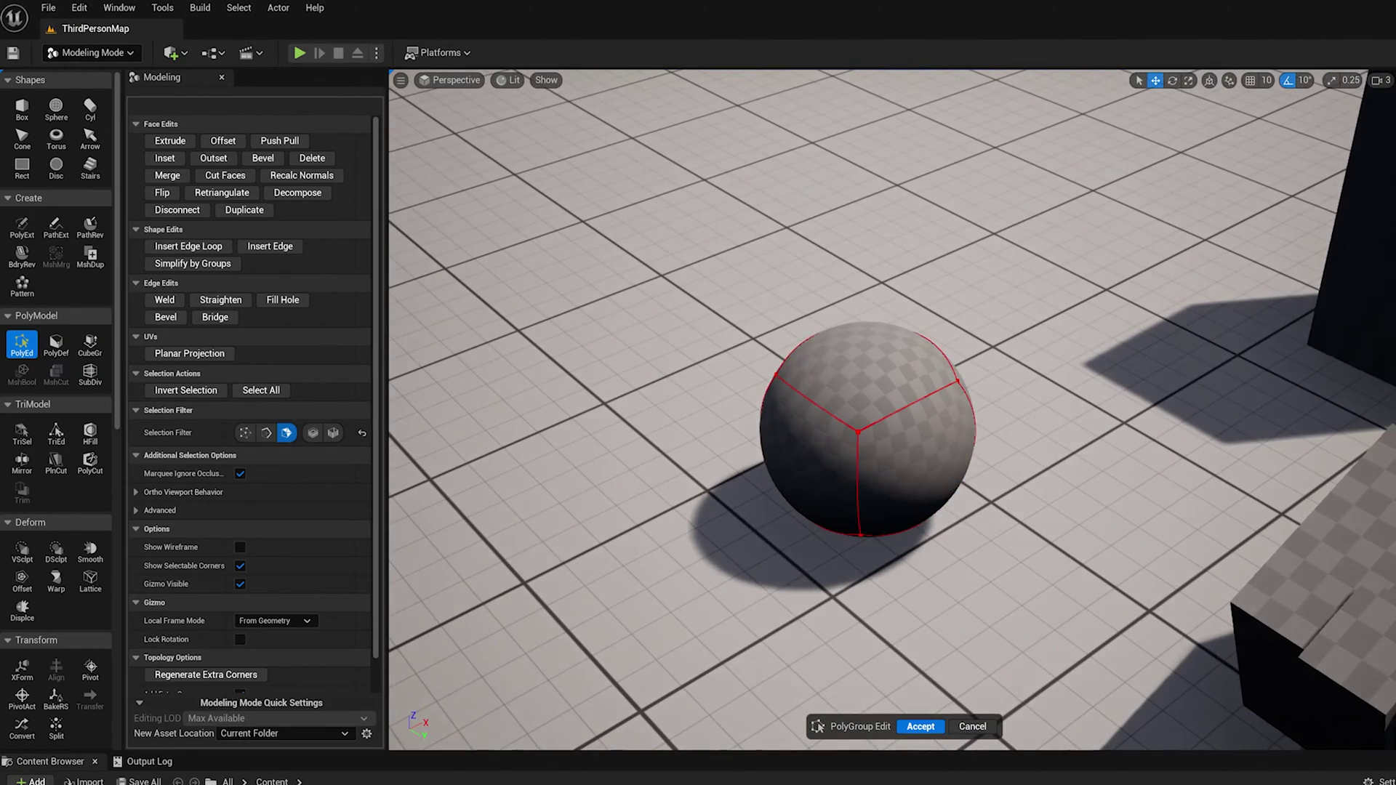
{"action": "middle_click_drag", "start_coordinate": [1132, 487], "coordinate": [1219, 503]}
{"action": "left_click_drag", "start_coordinate": [1080, 438], "coordinate": [1059, 436], "text": "alt"}
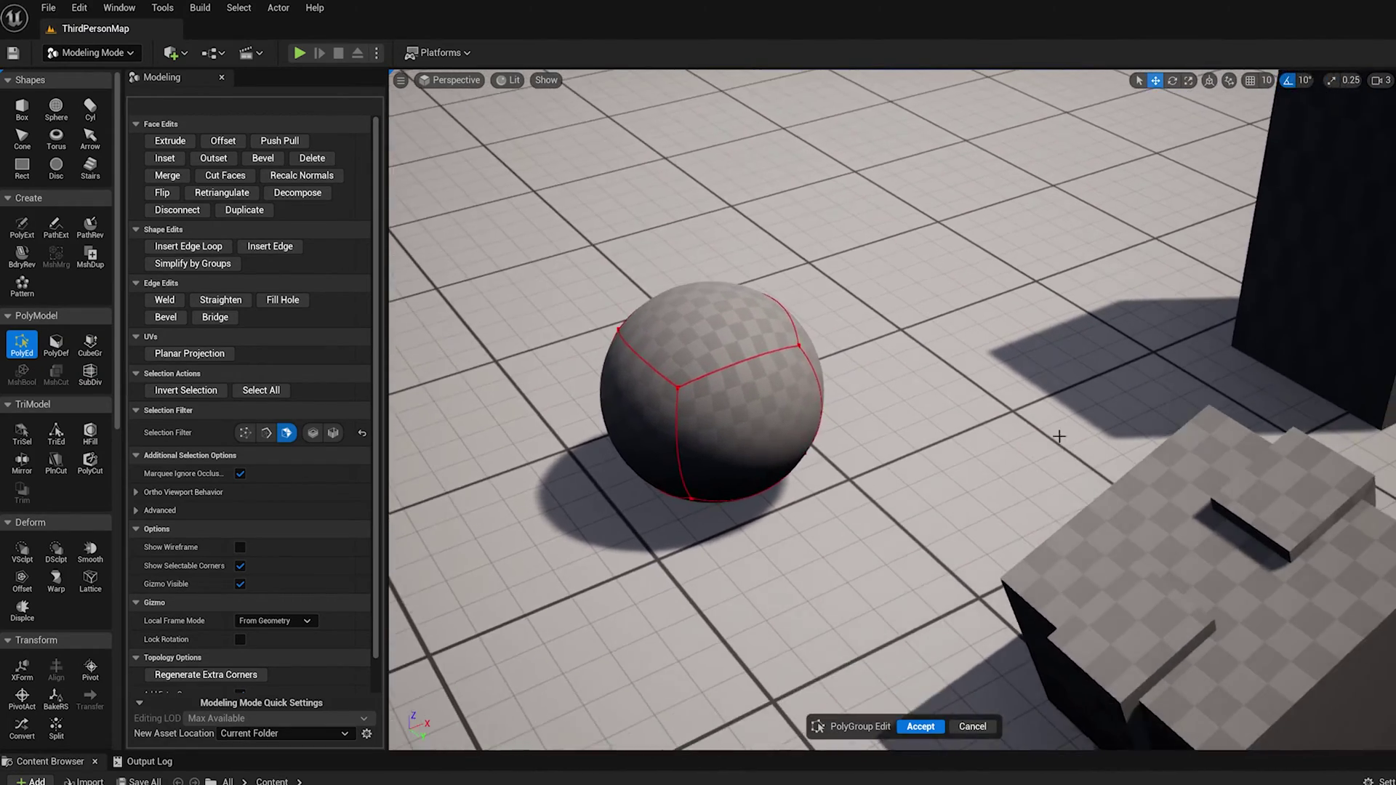
{"action": "left_click", "coordinate": [223, 142]}
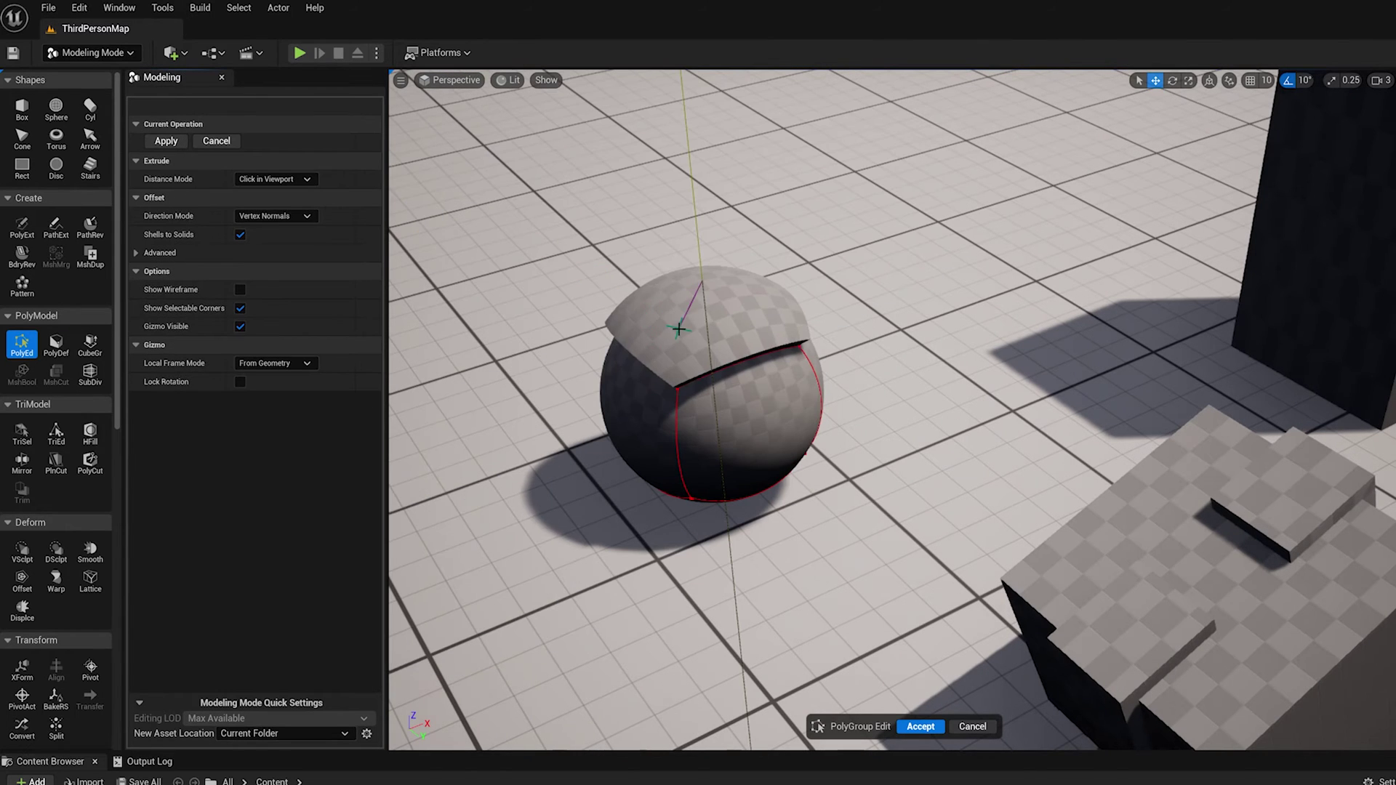
{"action": "left_click_drag", "start_coordinate": [671, 320], "coordinate": [677, 361], "text": "alt"}
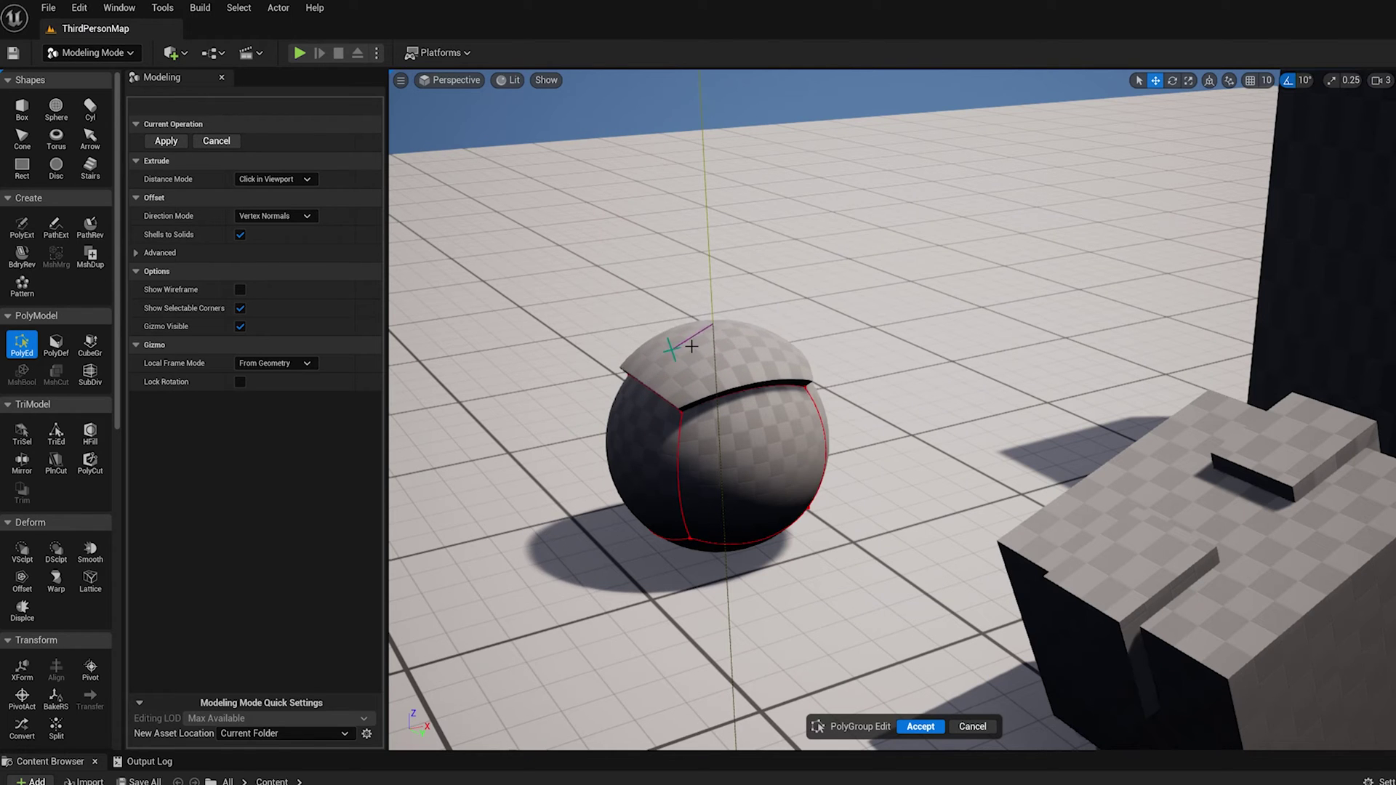
{"action": "left_click", "coordinate": [651, 334]}
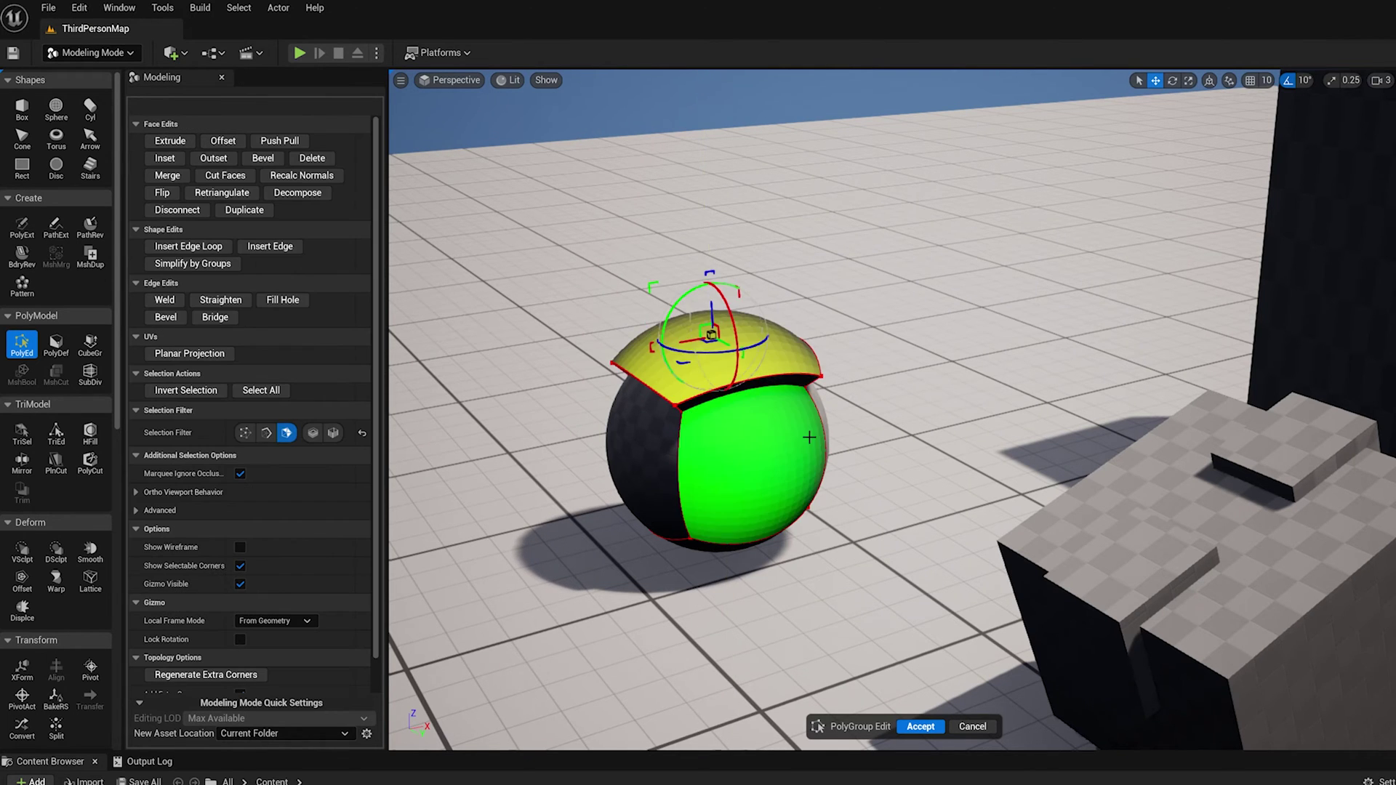
- Reset the extrusion's Direction Mode to Single Direction and extrude the sphere's raised cap upward along the Selection Normal
{"action": "right_click_drag", "start_coordinate": [810, 438], "coordinate": [836, 465]}
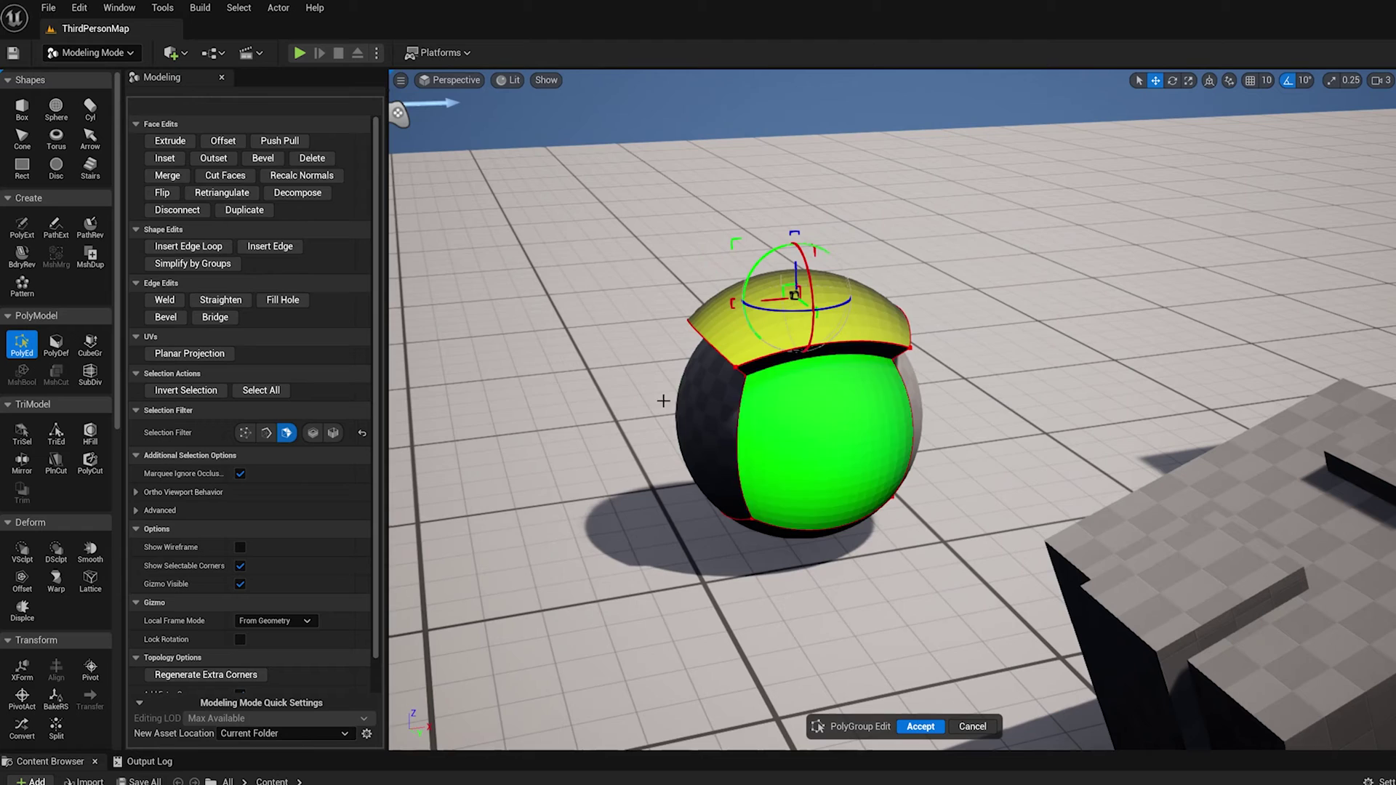
{"action": "left_click", "coordinate": [170, 141]}
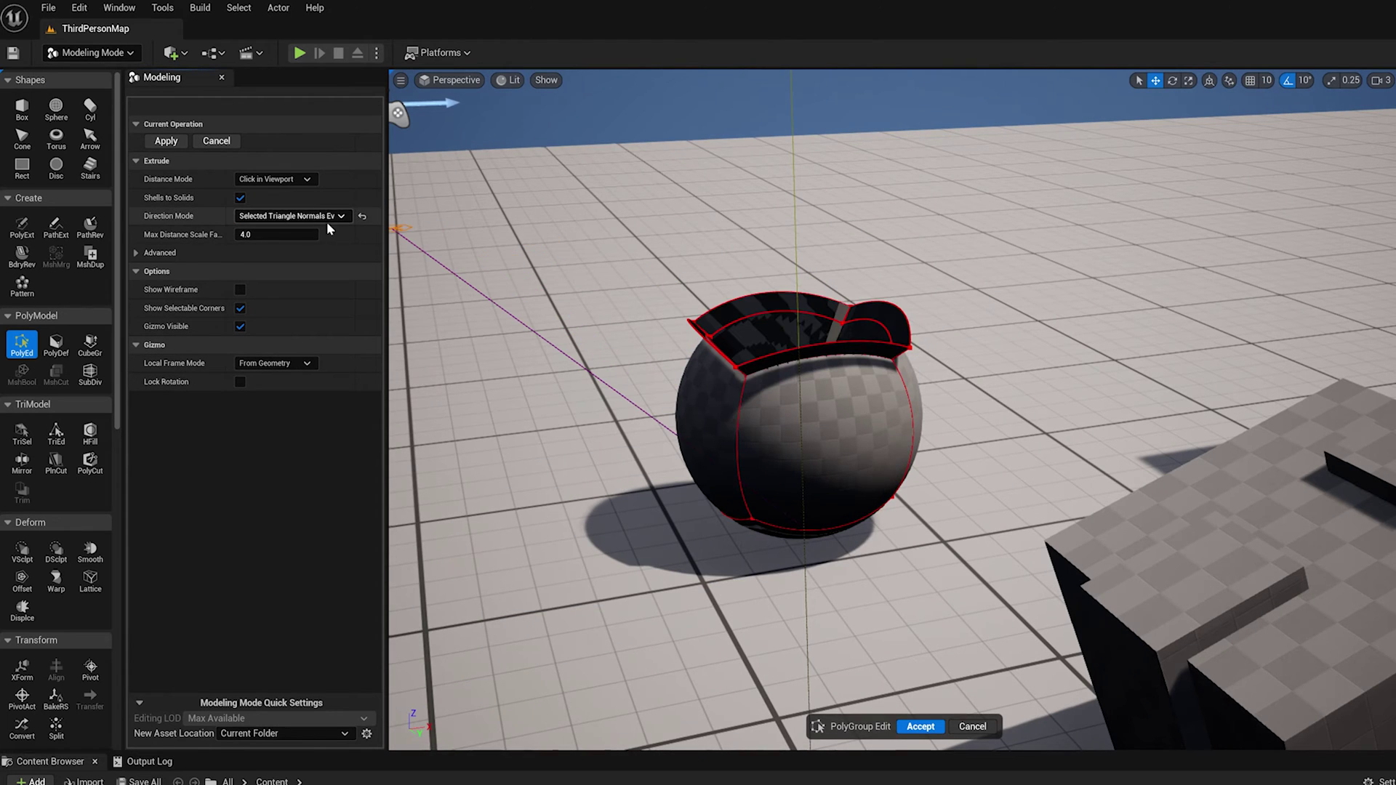
{"action": "left_click", "coordinate": [362, 217]}
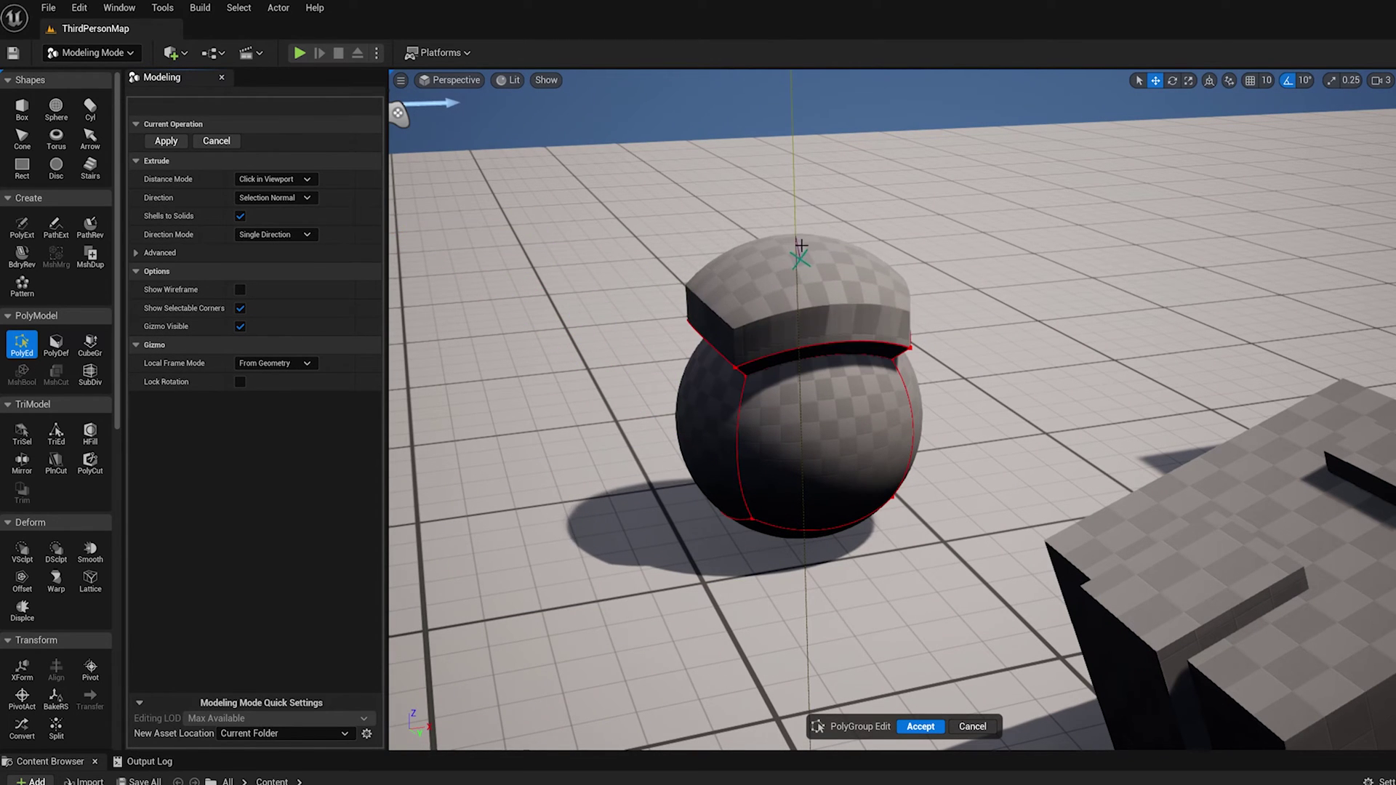
{"action": "left_click", "coordinate": [800, 270]}
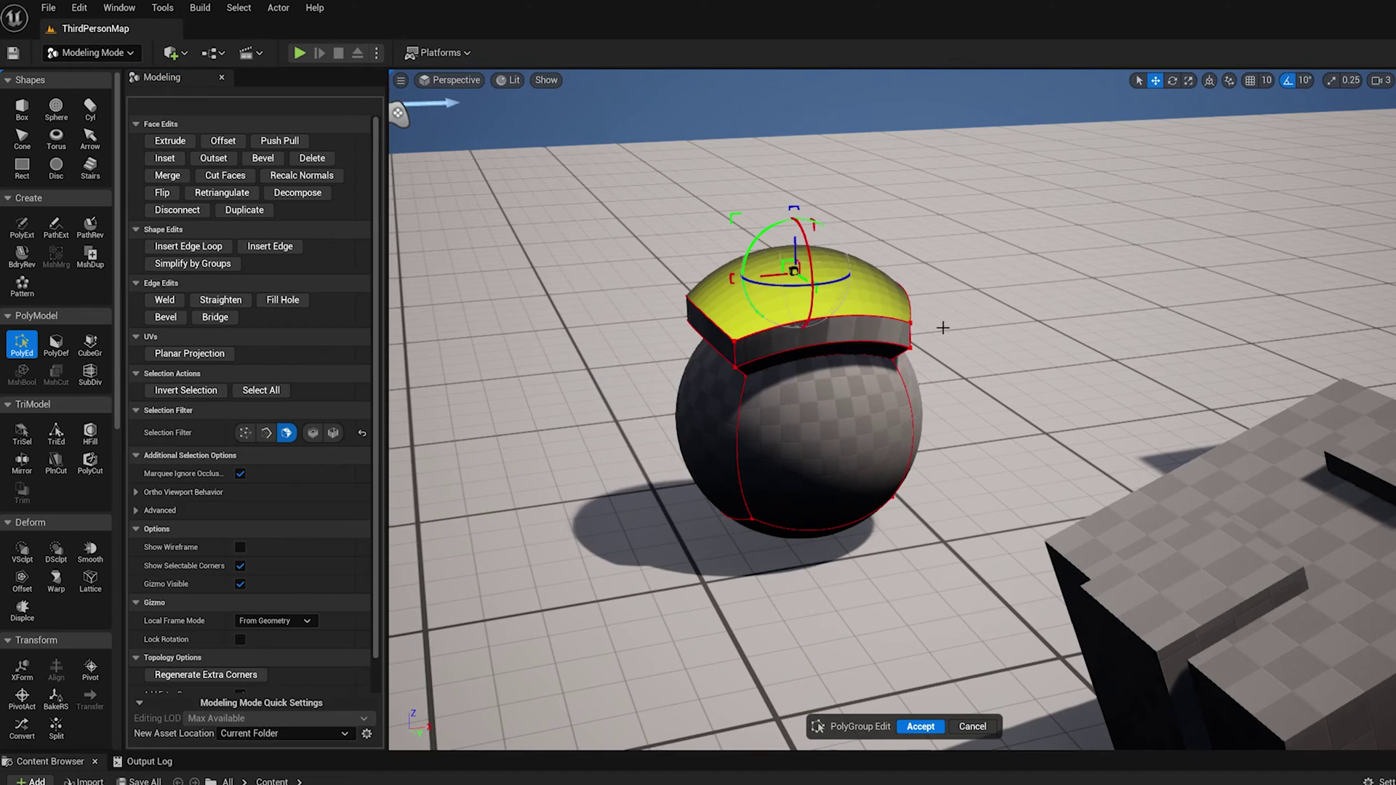
- Offset the sphere's extruded cap outward with Direction Mode set to Selected Triangle Normals Even, and clear the selection
{"action": "right_click_drag", "start_coordinate": [799, 270], "coordinate": [842, 223]}
{"action": "left_click", "coordinate": [226, 142]}
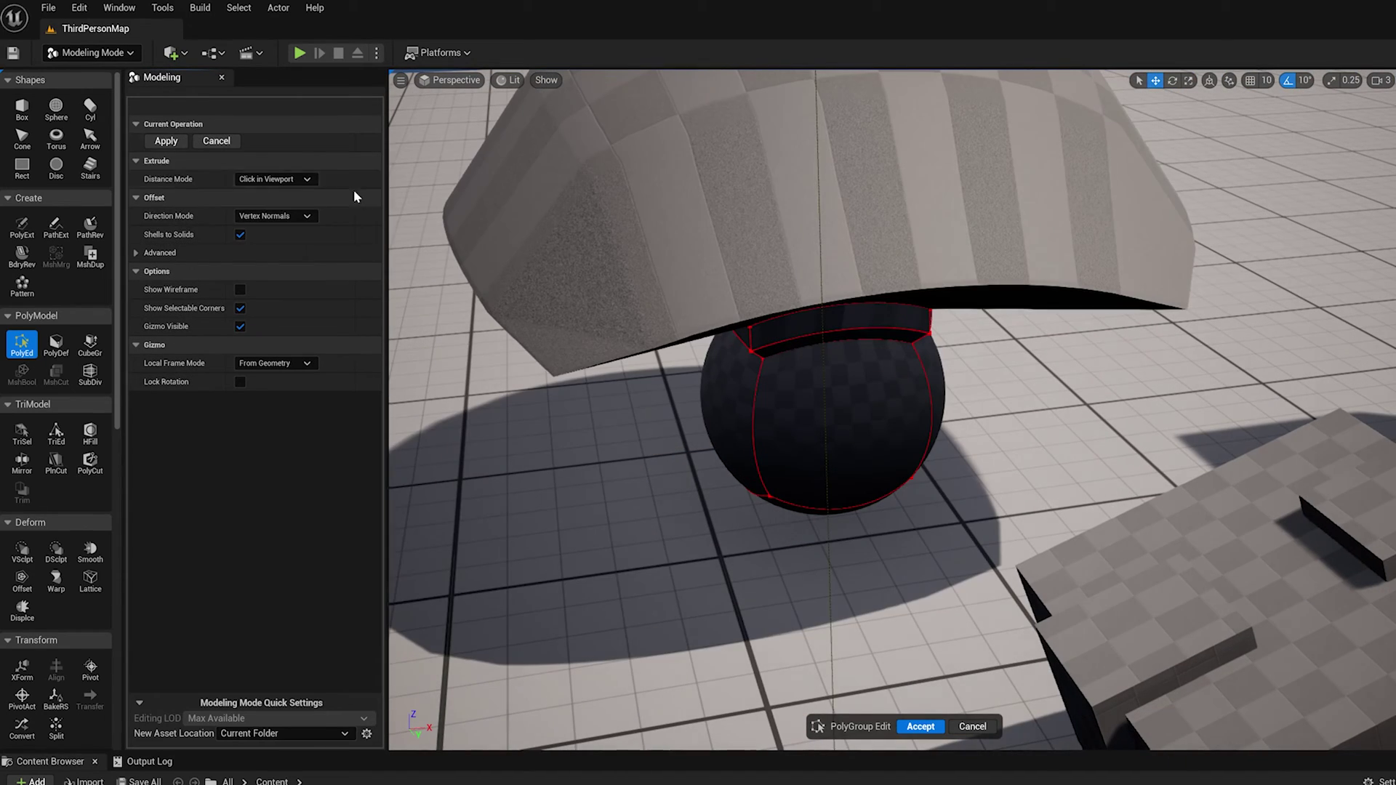
{"action": "left_click", "coordinate": [289, 216]}
{"action": "left_click", "coordinate": [284, 245]}
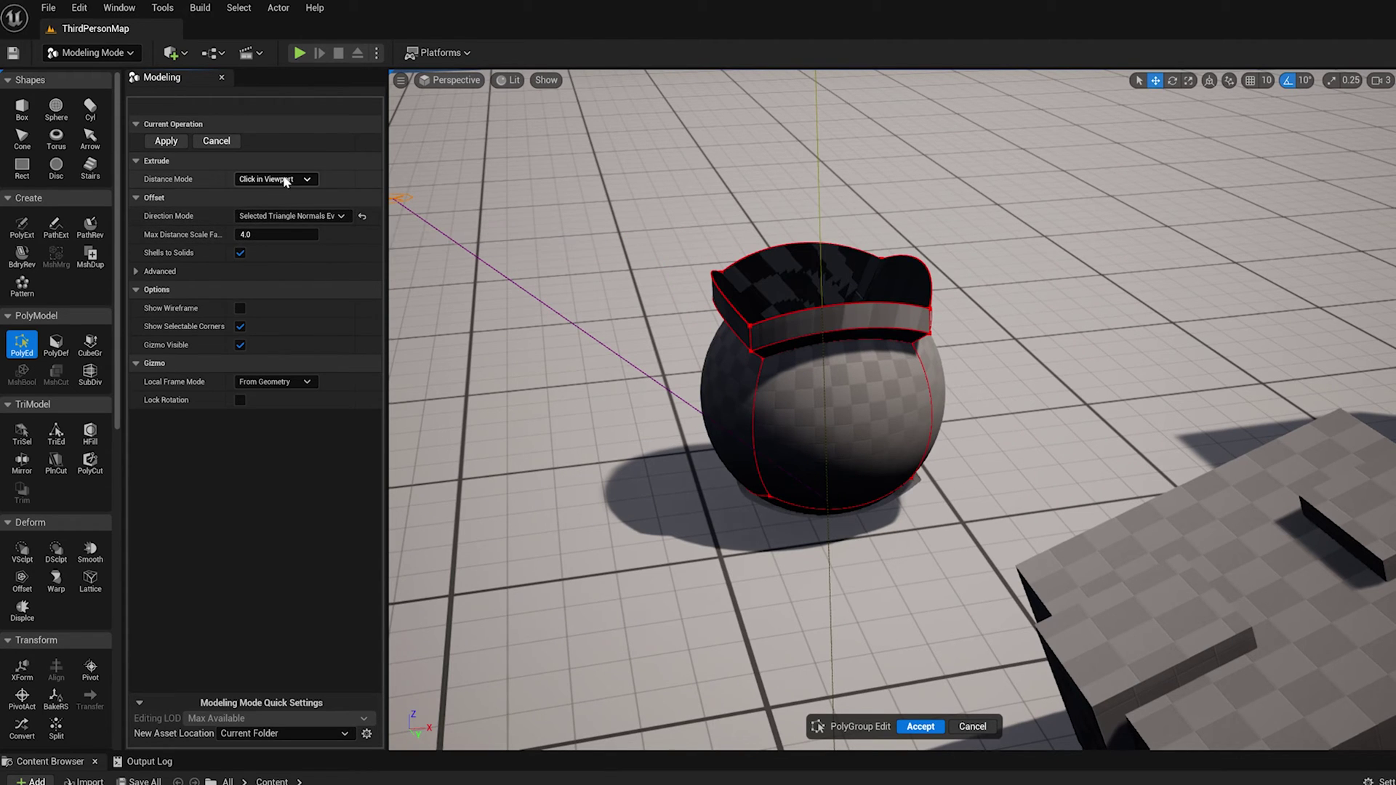
{"action": "left_click", "coordinate": [269, 193]}
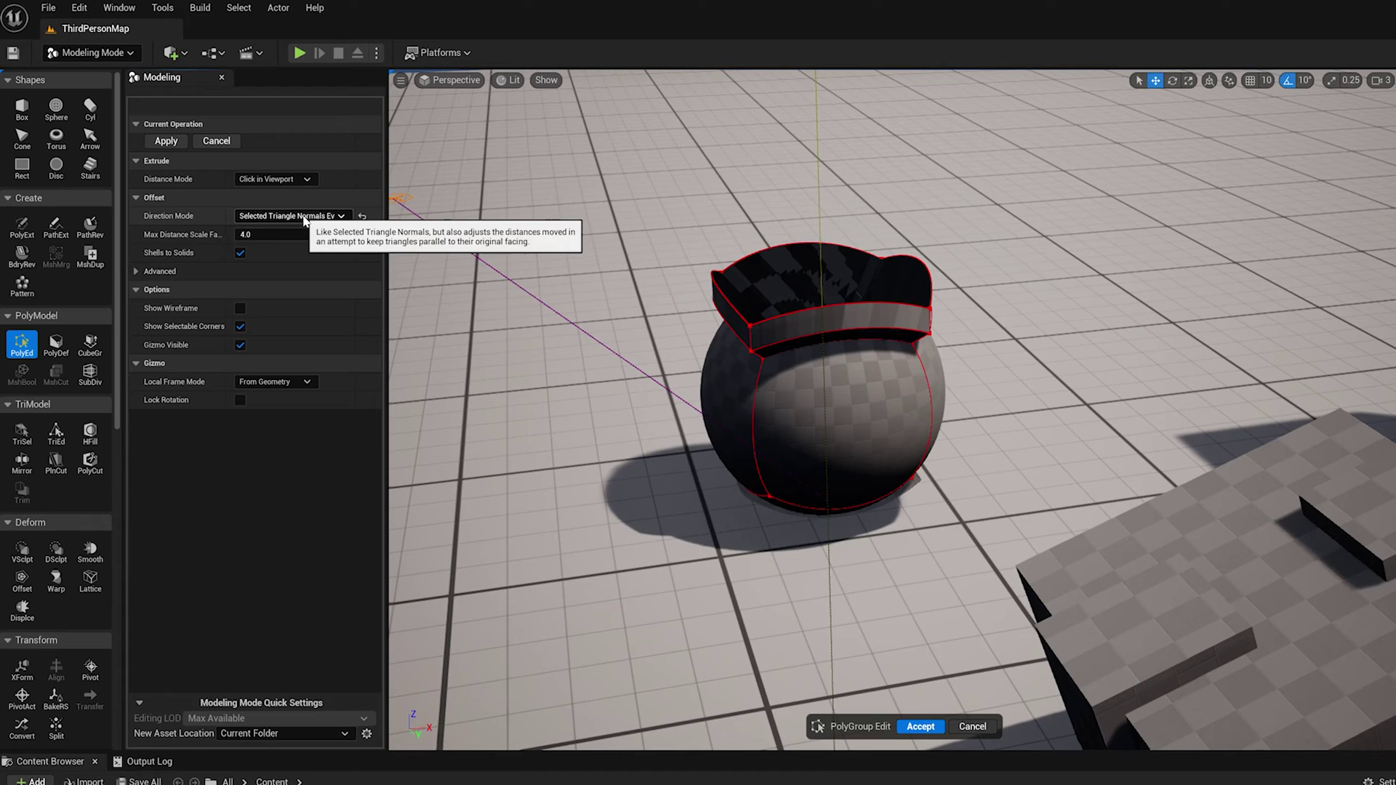
{"action": "left_click", "coordinate": [803, 211]}
{"action": "right_click_drag", "start_coordinate": [803, 211], "coordinate": [1207, 347]}
{"action": "left_click", "coordinate": [1177, 347]}
{"action": "left_click_drag", "start_coordinate": [1236, 364], "coordinate": [1194, 337], "text": "alt"}
{"action": "right_click_drag", "start_coordinate": [996, 367], "coordinate": [964, 363]}
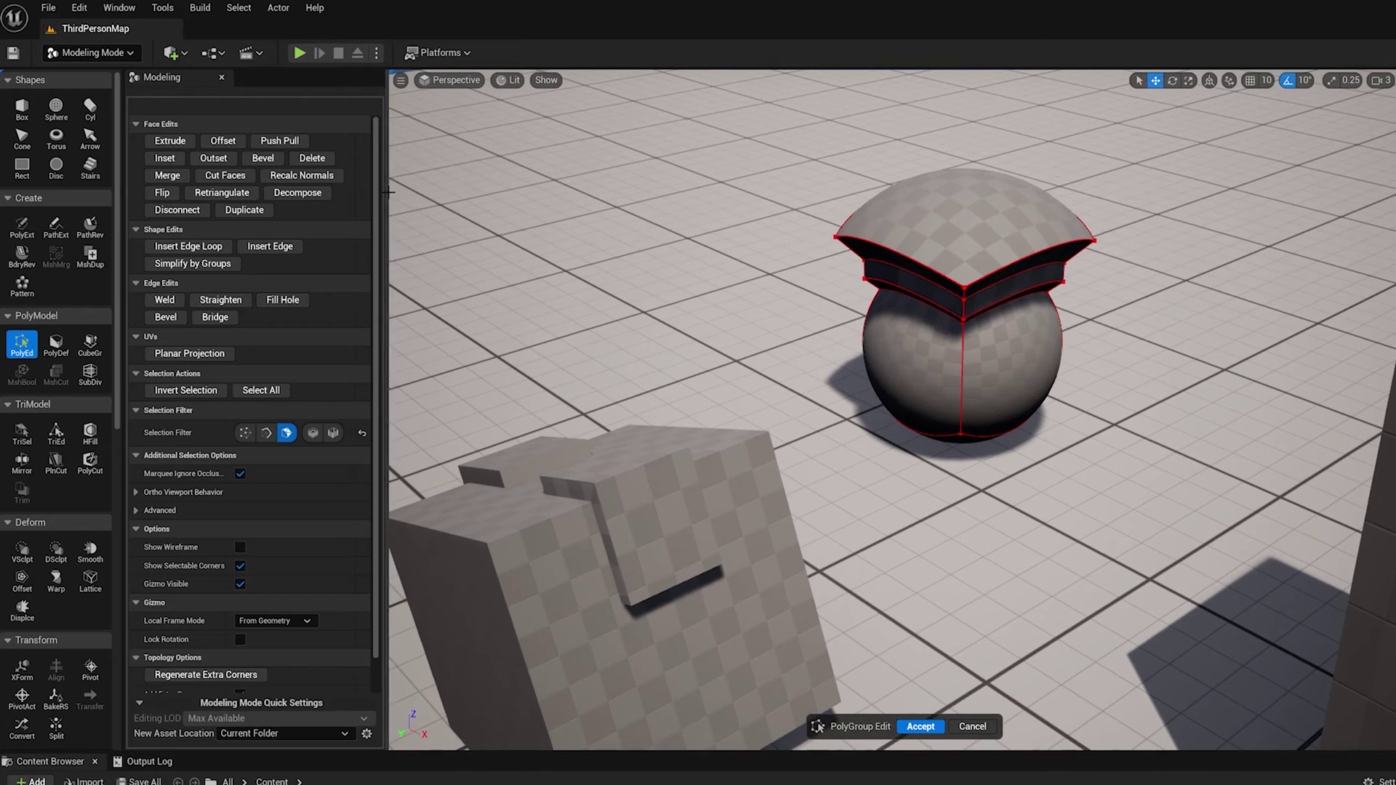
- Place the bunny model from the project content on the open floor near the sphere and bring it fully into view
{"action": "right_click_drag", "start_coordinate": [872, 327], "coordinate": [883, 335]}
{"action": "left_click_drag", "start_coordinate": [1091, 520], "coordinate": [974, 516], "text": "alt"}
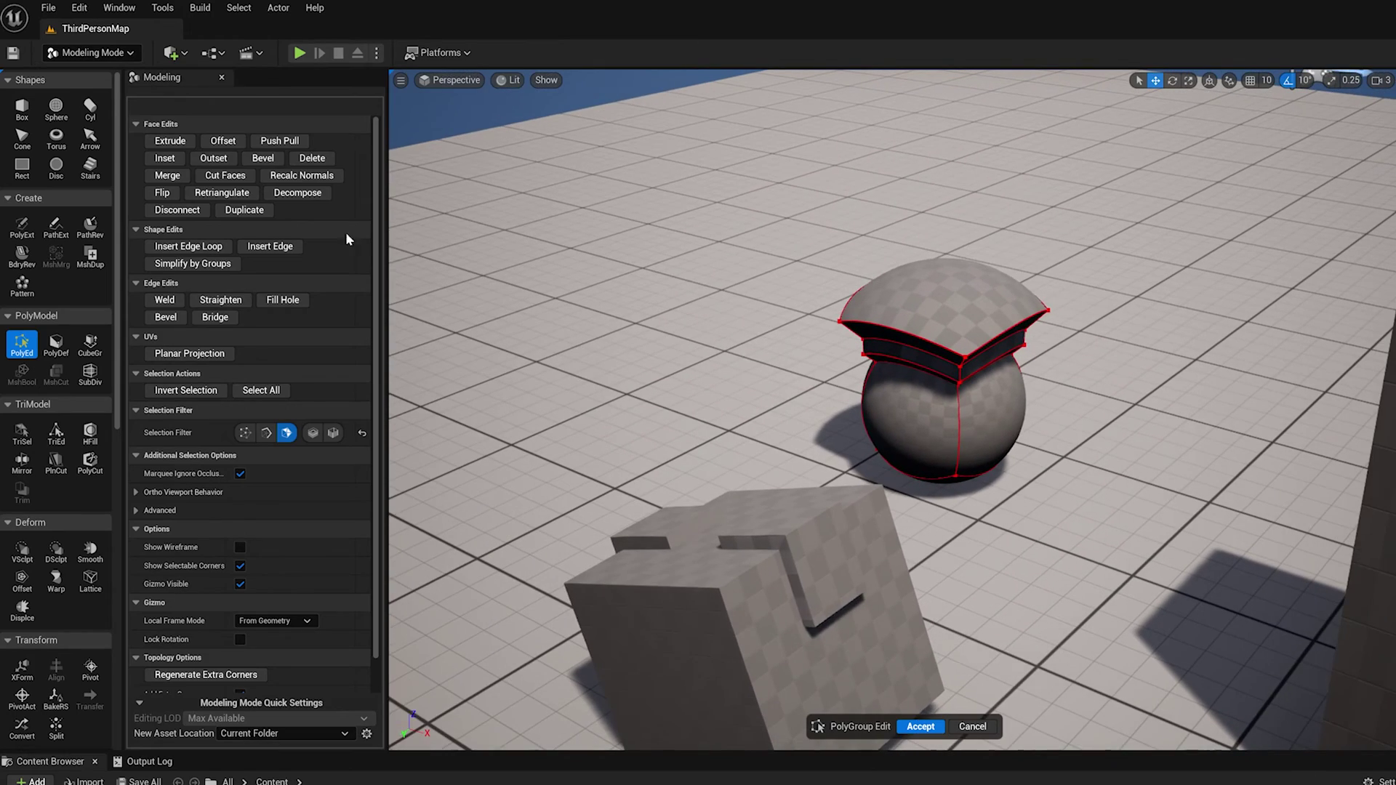
{"action": "middle_click_drag", "start_coordinate": [916, 396], "coordinate": [922, 408]}
{"action": "middle_click_drag", "start_coordinate": [1052, 439], "coordinate": [976, 455]}
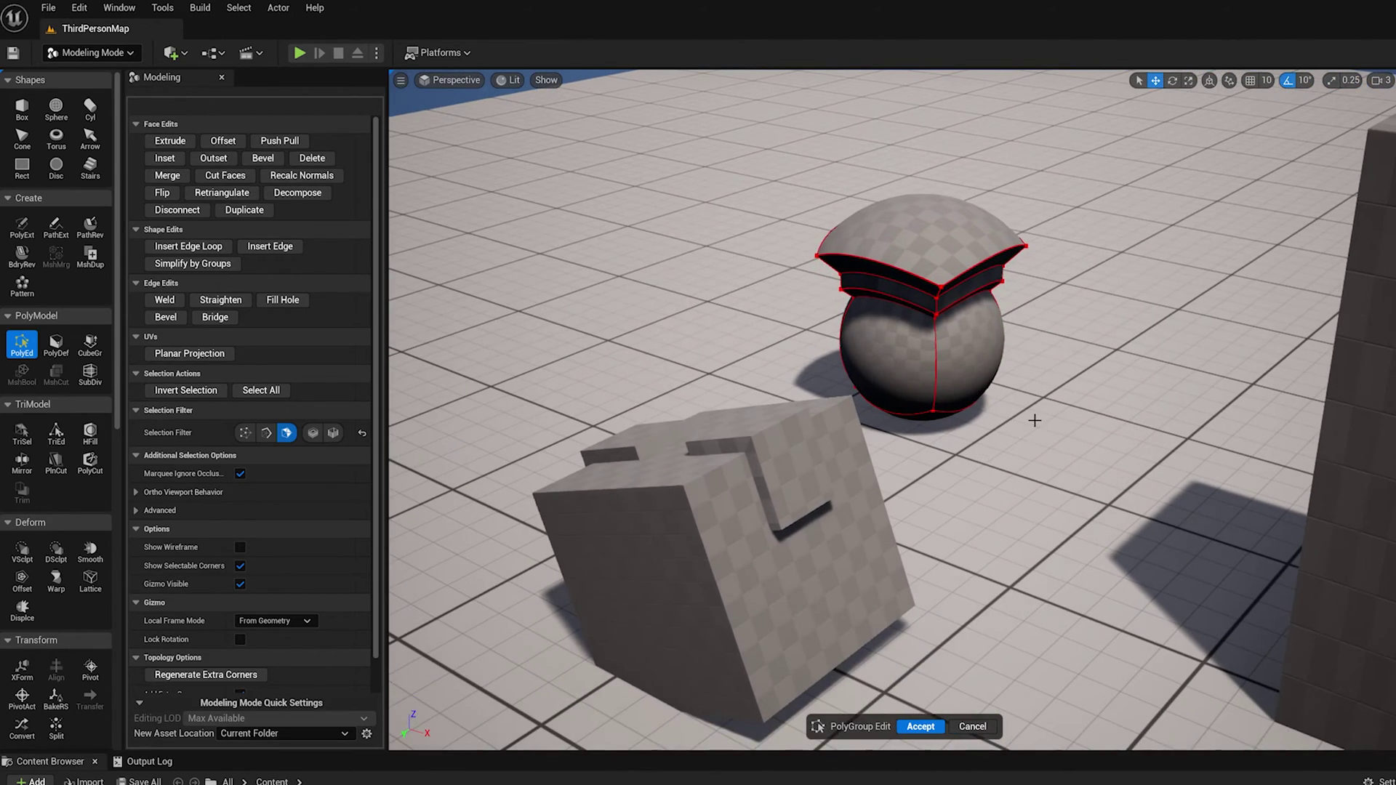
{"action": "middle_click_drag", "start_coordinate": [1083, 453], "coordinate": [1042, 661]}
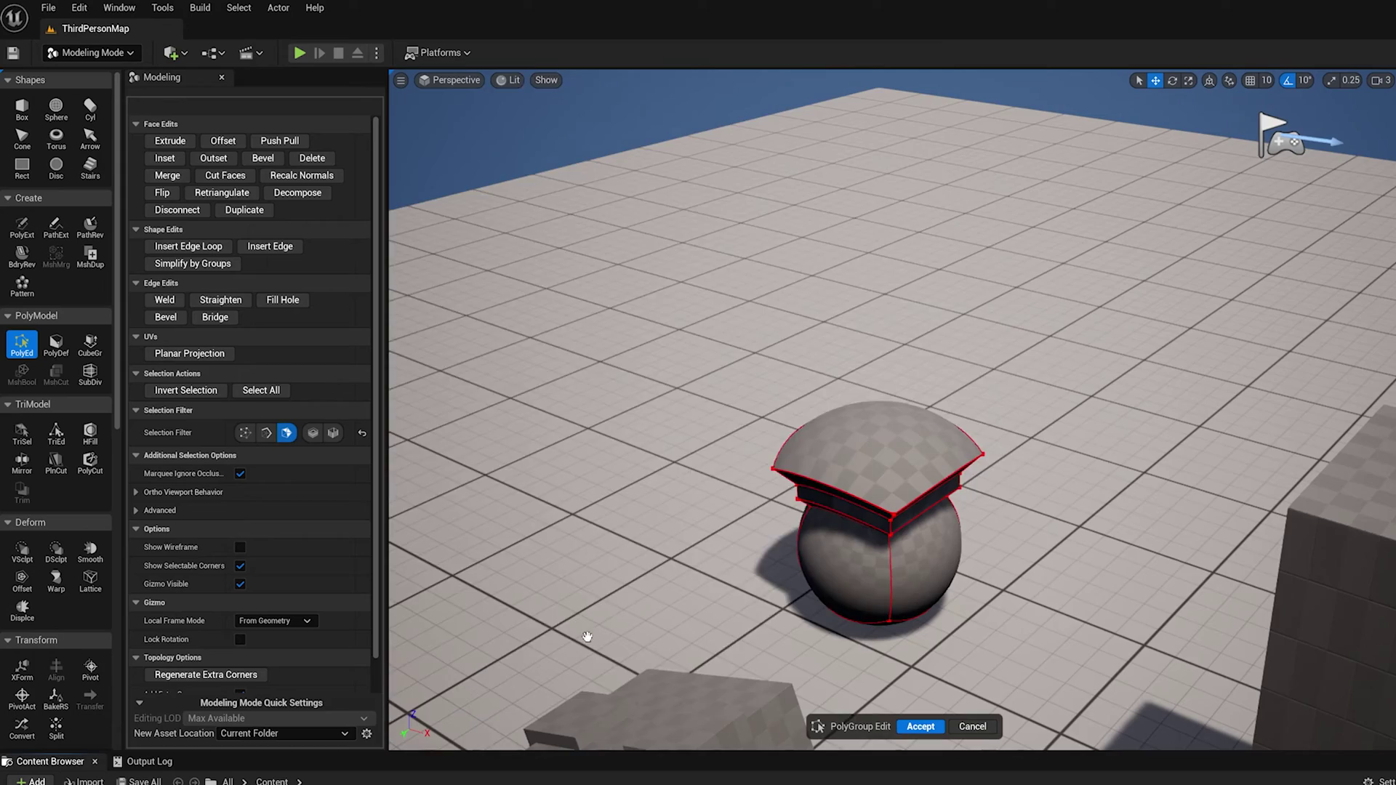
{"action": "left_click_drag", "start_coordinate": [587, 637], "coordinate": [942, 286]}
{"action": "mouse_move", "coordinate": [984, 131]}
{"action": "right_mouse_down"}
{"action": "mouse_move", "coordinate": [931, 189]}
{"action": "mouse_move", "coordinate": [985, 131]}
{"action": "right_mouse_up"}
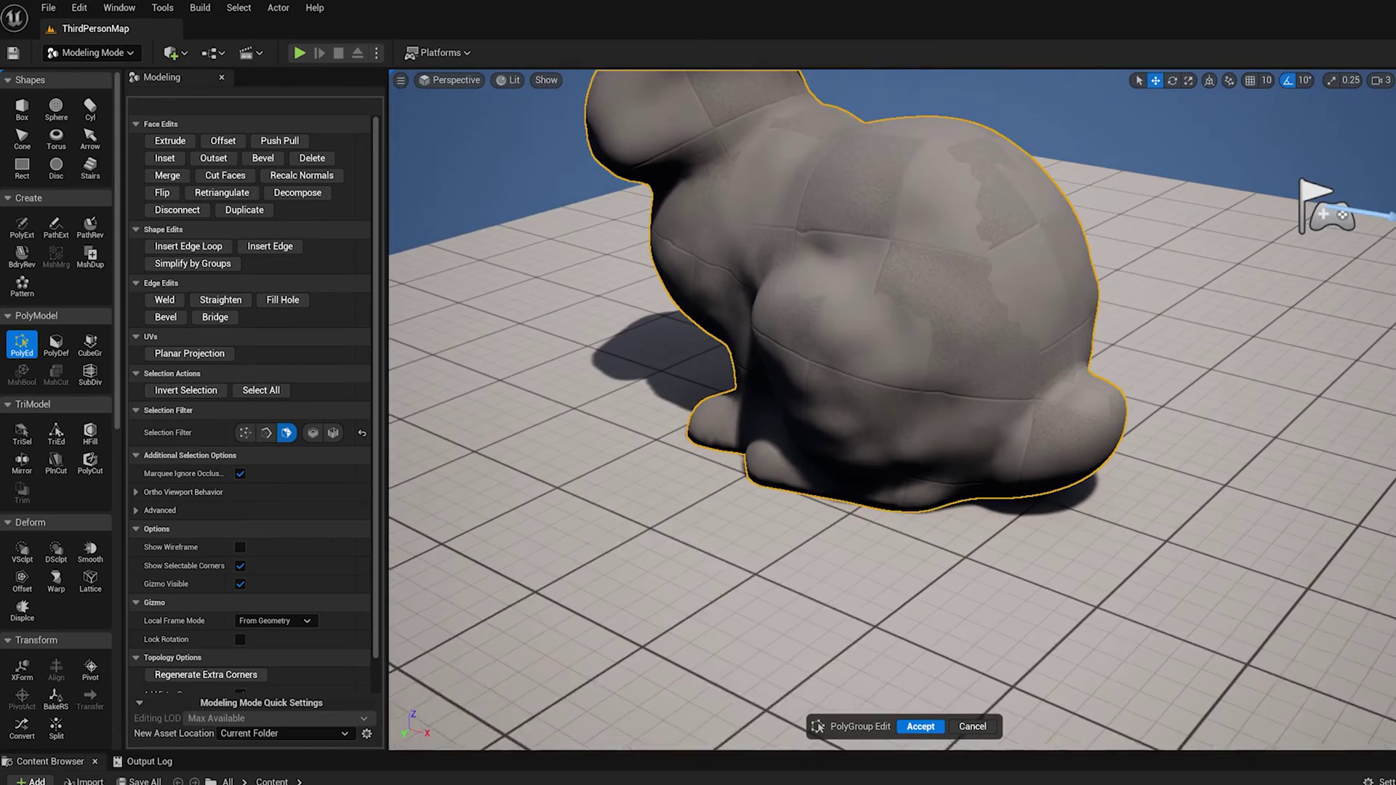
{"action": "mouse_move", "coordinate": [972, 324]}
{"action": "right_mouse_down"}
{"action": "mouse_move", "coordinate": [972, 311]}
{"action": "mouse_move", "coordinate": [973, 324]}
{"action": "right_mouse_up"}
{"action": "right_click_drag", "start_coordinate": [996, 417], "coordinate": [1054, 395]}
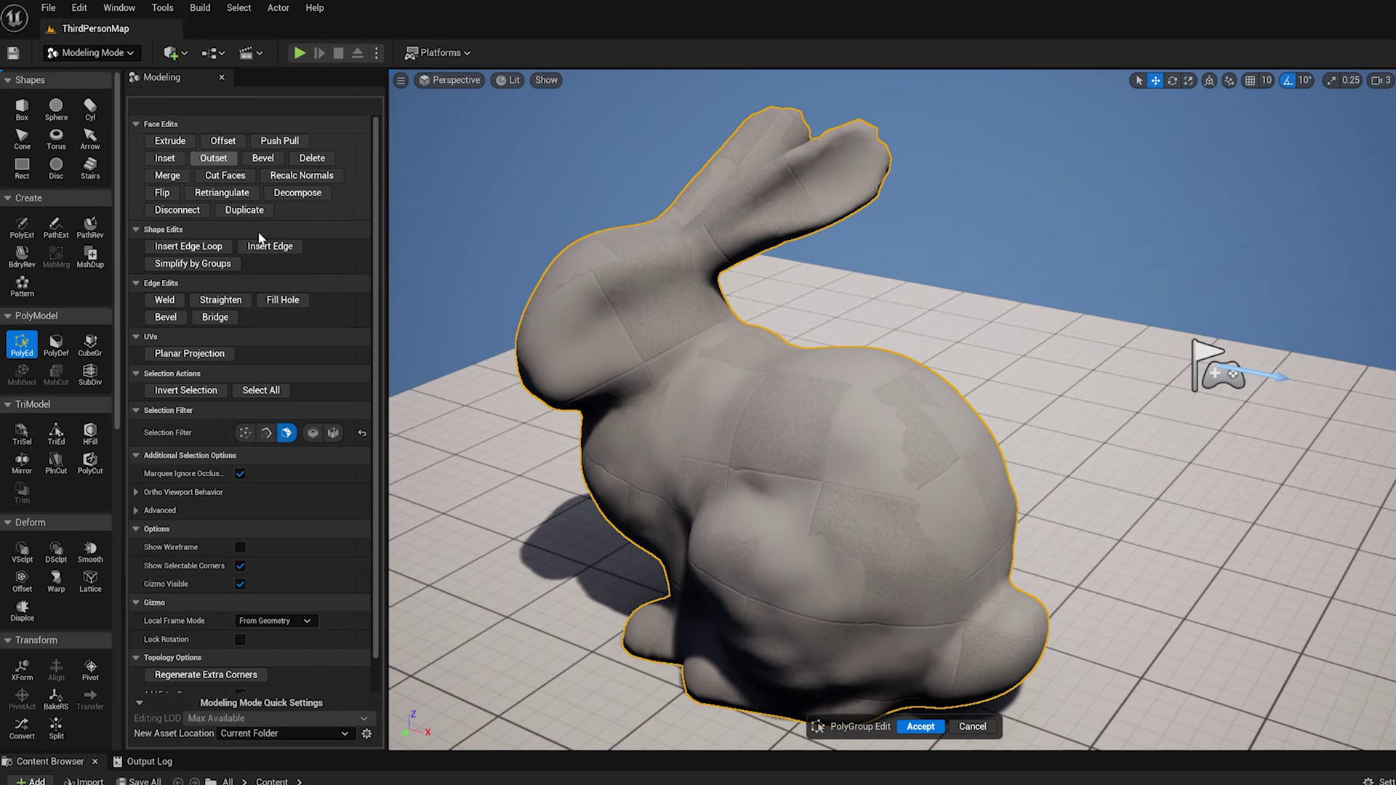
- Try extruding the sphere's raised cap upward along the Selection Normal in Single Direction mode, and undo the extrusion
{"action": "right_click_drag", "start_coordinate": [1062, 603], "coordinate": [1062, 687]}
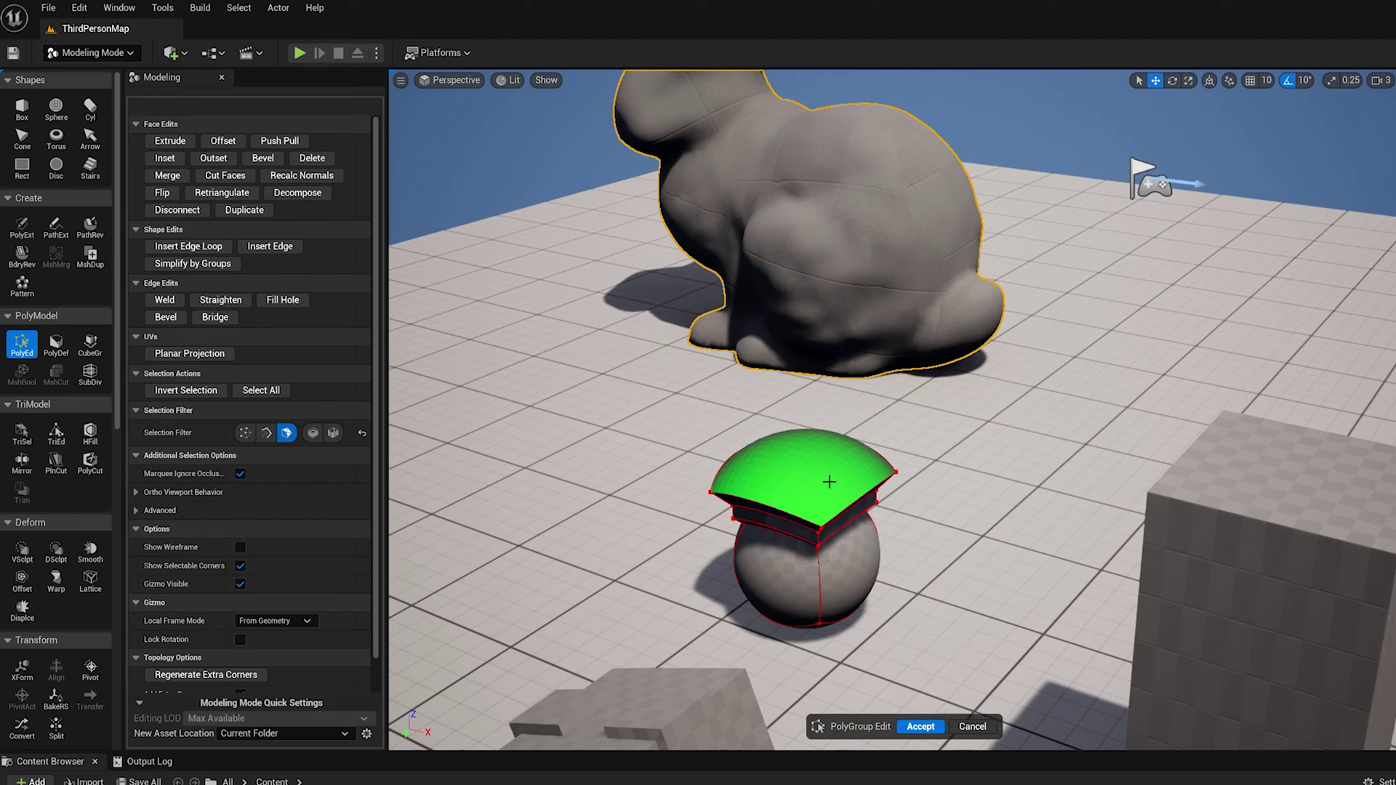
{"action": "left_click", "coordinate": [830, 479]}
{"action": "left_click", "coordinate": [185, 144]}
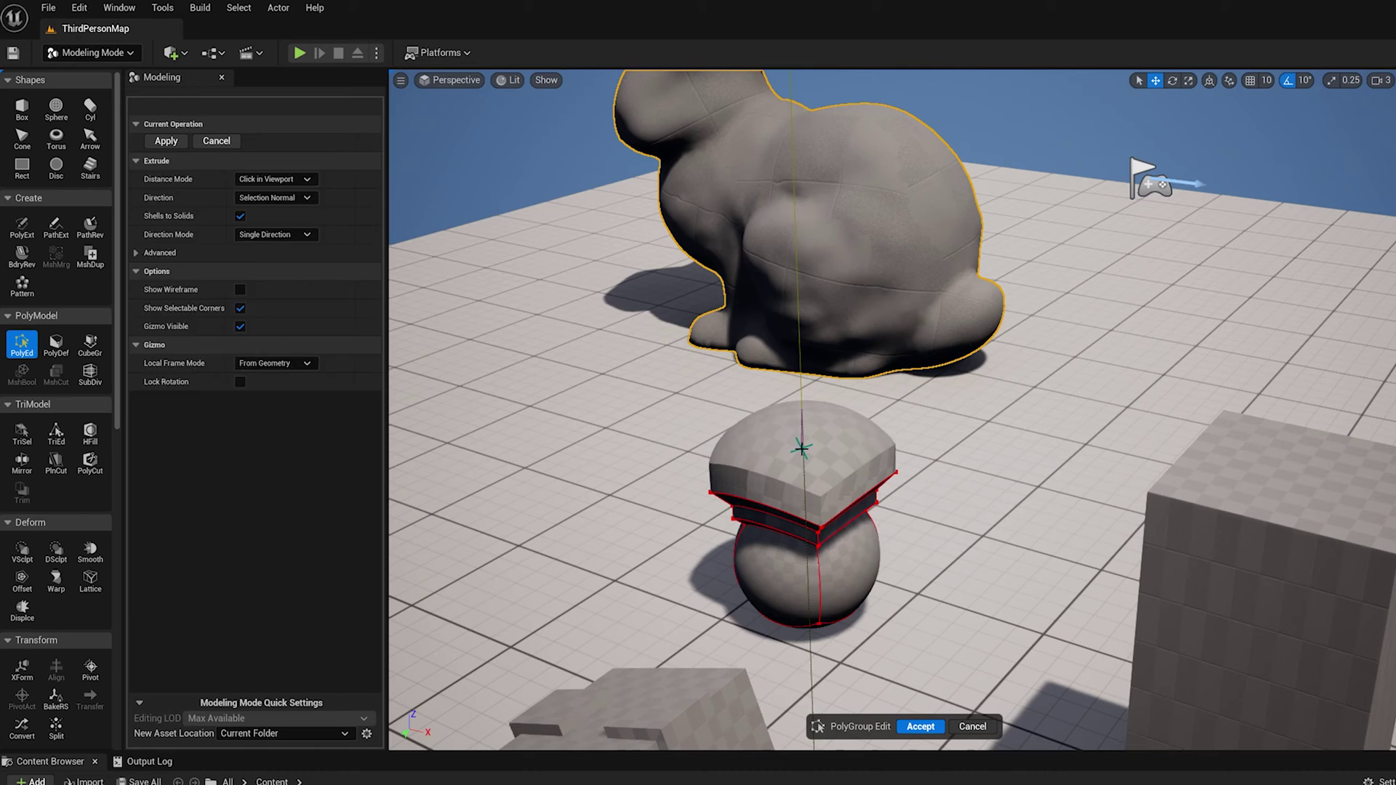
{"action": "left_click", "coordinate": [798, 446]}
{"action": "left_click_drag", "start_coordinate": [860, 486], "coordinate": [872, 445], "text": "alt"}
{"action": "key", "text": "ctrl+z"}
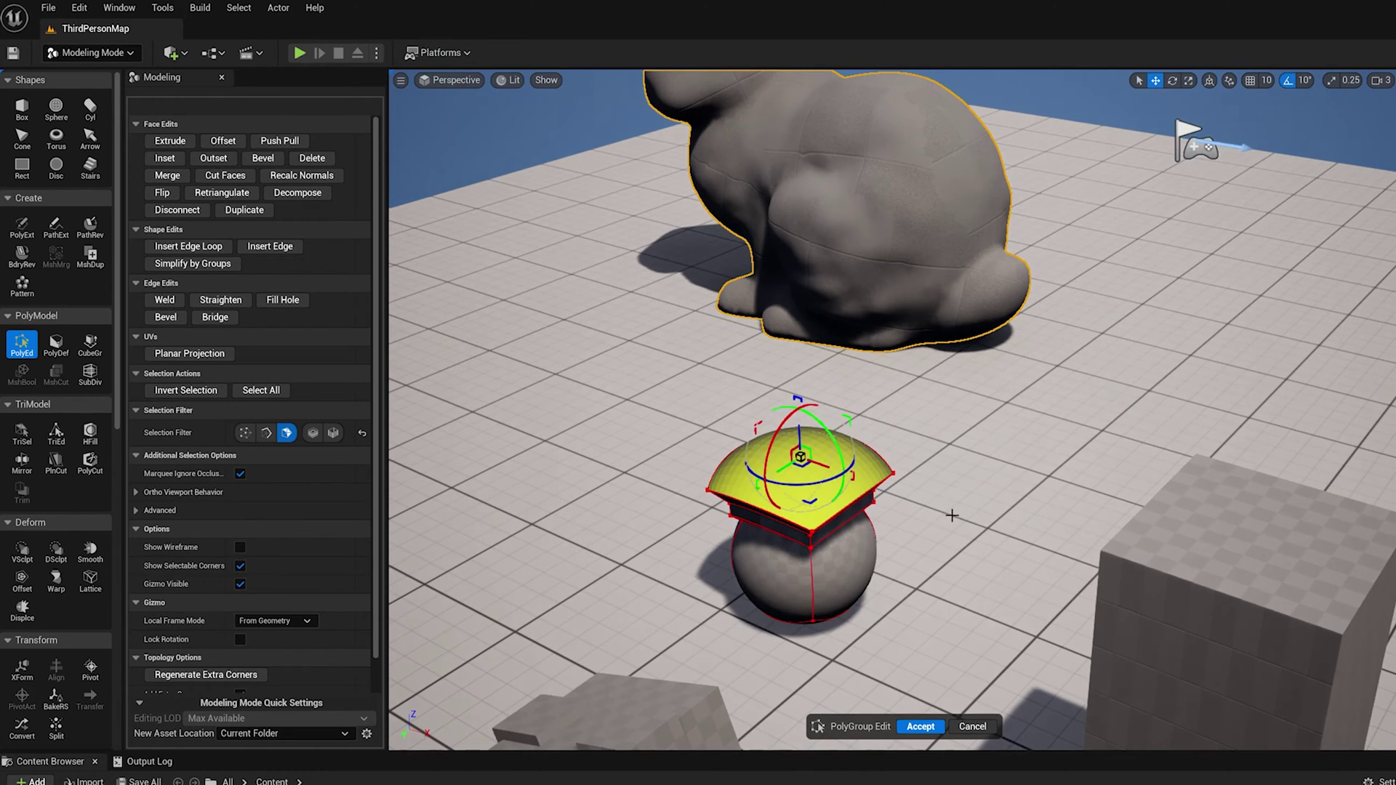
{"action": "left_click_drag", "start_coordinate": [951, 515], "coordinate": [998, 548], "text": "alt"}
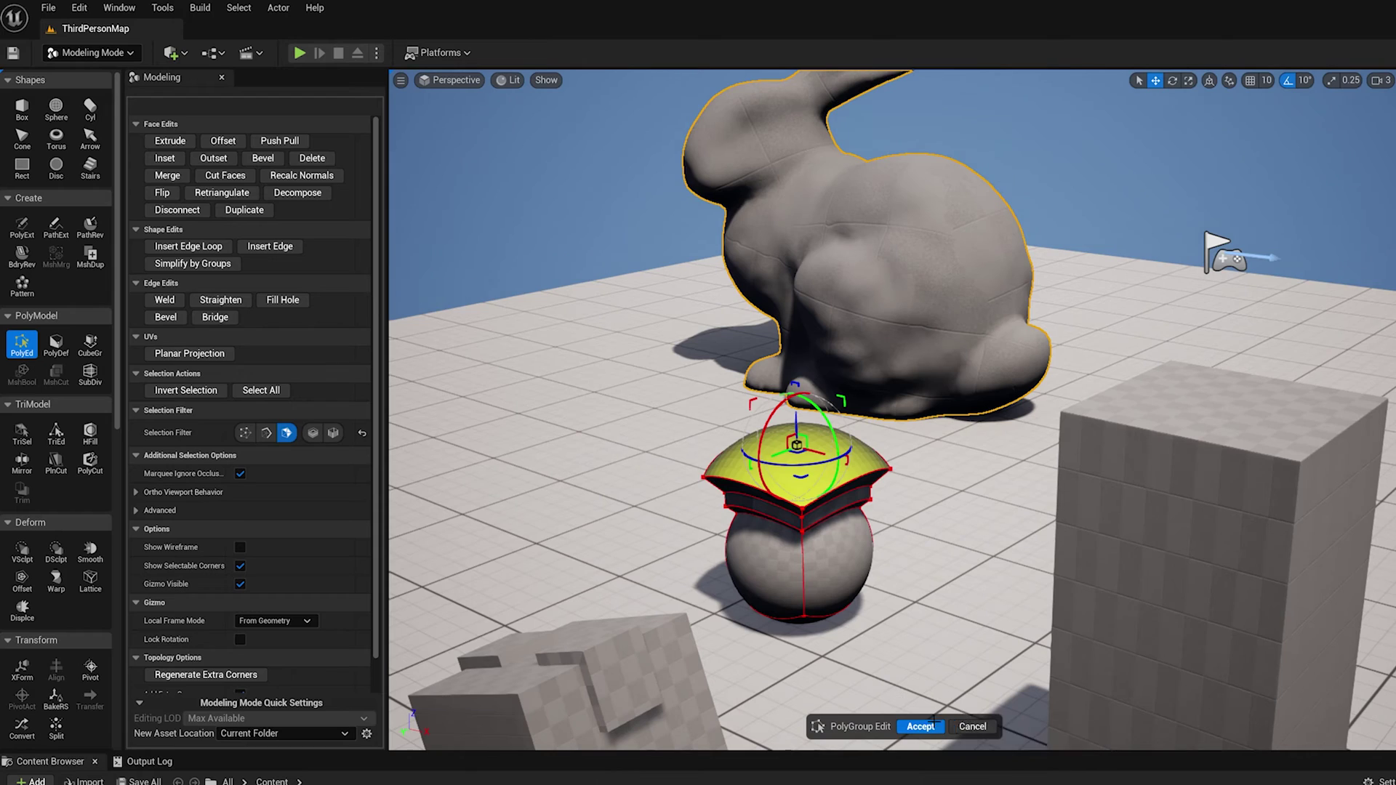
- Cancel the PolyGroup Edit session on the sphere to discard its cap edits
{"action": "left_click", "coordinate": [973, 727]}
{"action": "left_click_drag", "start_coordinate": [1004, 596], "coordinate": [952, 647], "text": "alt"}
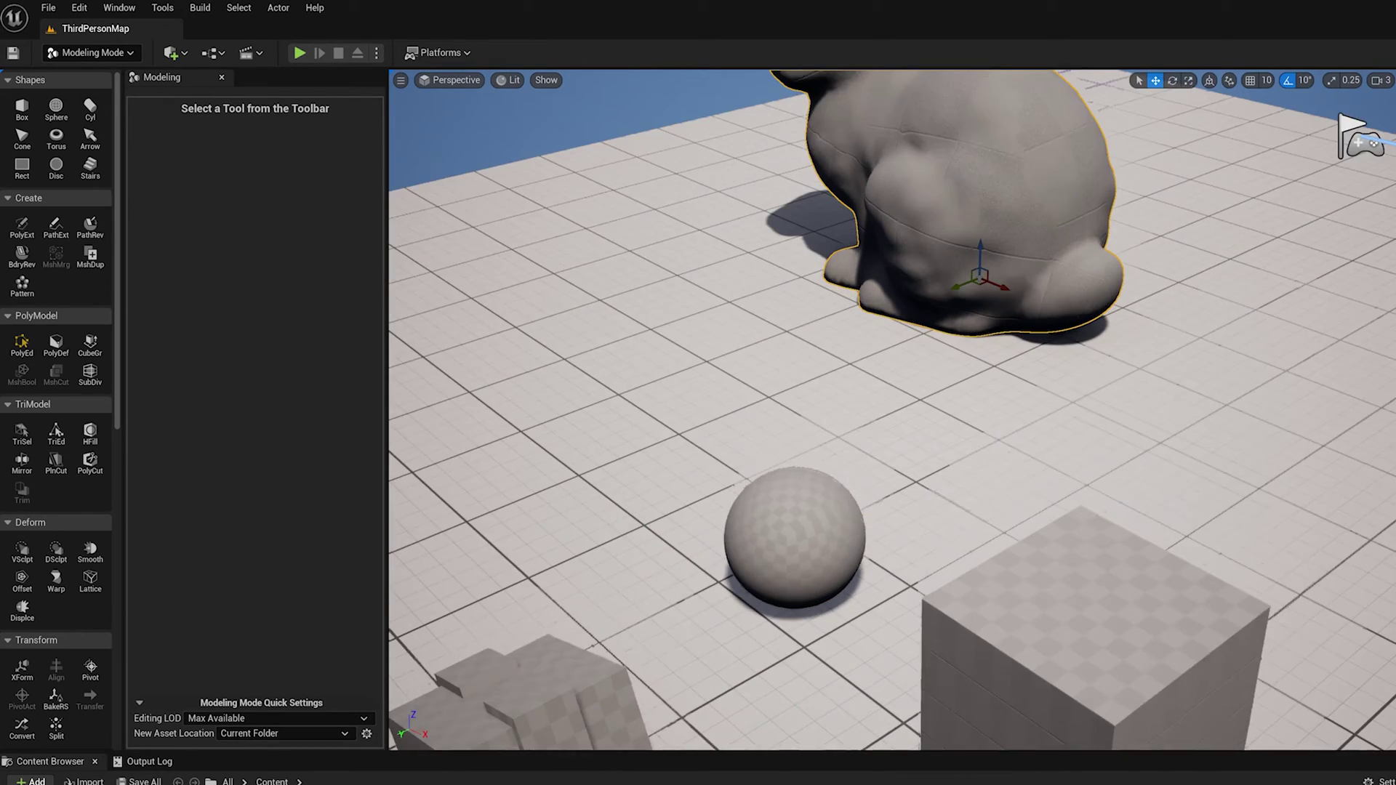
{"action": "middle_click_drag", "start_coordinate": [952, 647], "coordinate": [962, 563], "text": "alt"}
{"action": "left_click_drag", "start_coordinate": [961, 563], "coordinate": [1003, 524], "text": "alt"}
{"action": "scroll", "coordinate": [821, 459], "scroll_direction": "up", "scroll_amount": 3}
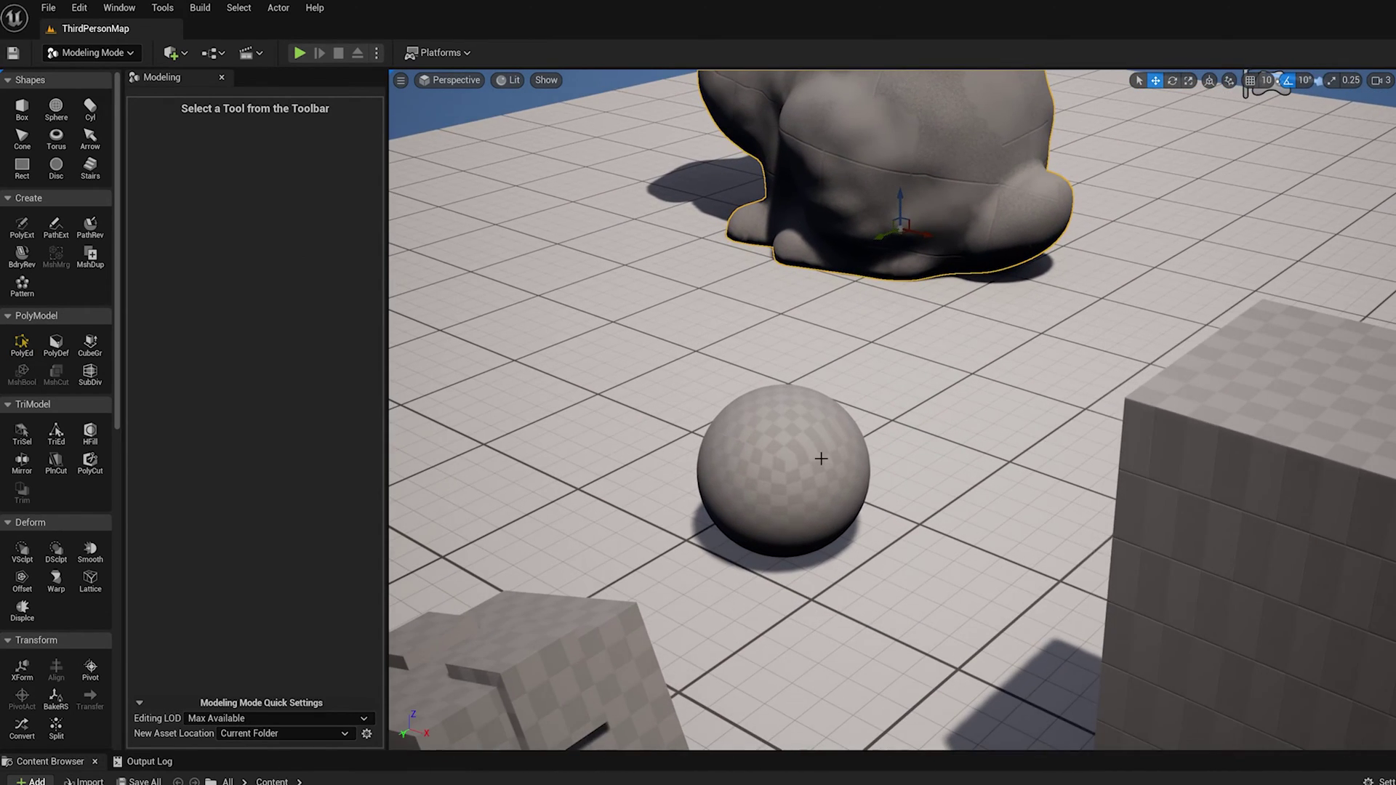
- Open the sphere in PolyGroup Edit, extrude its top face group upward along the Selection Normal, and accept the edit
{"action": "left_click", "coordinate": [737, 422]}
{"action": "left_click", "coordinate": [24, 346]}
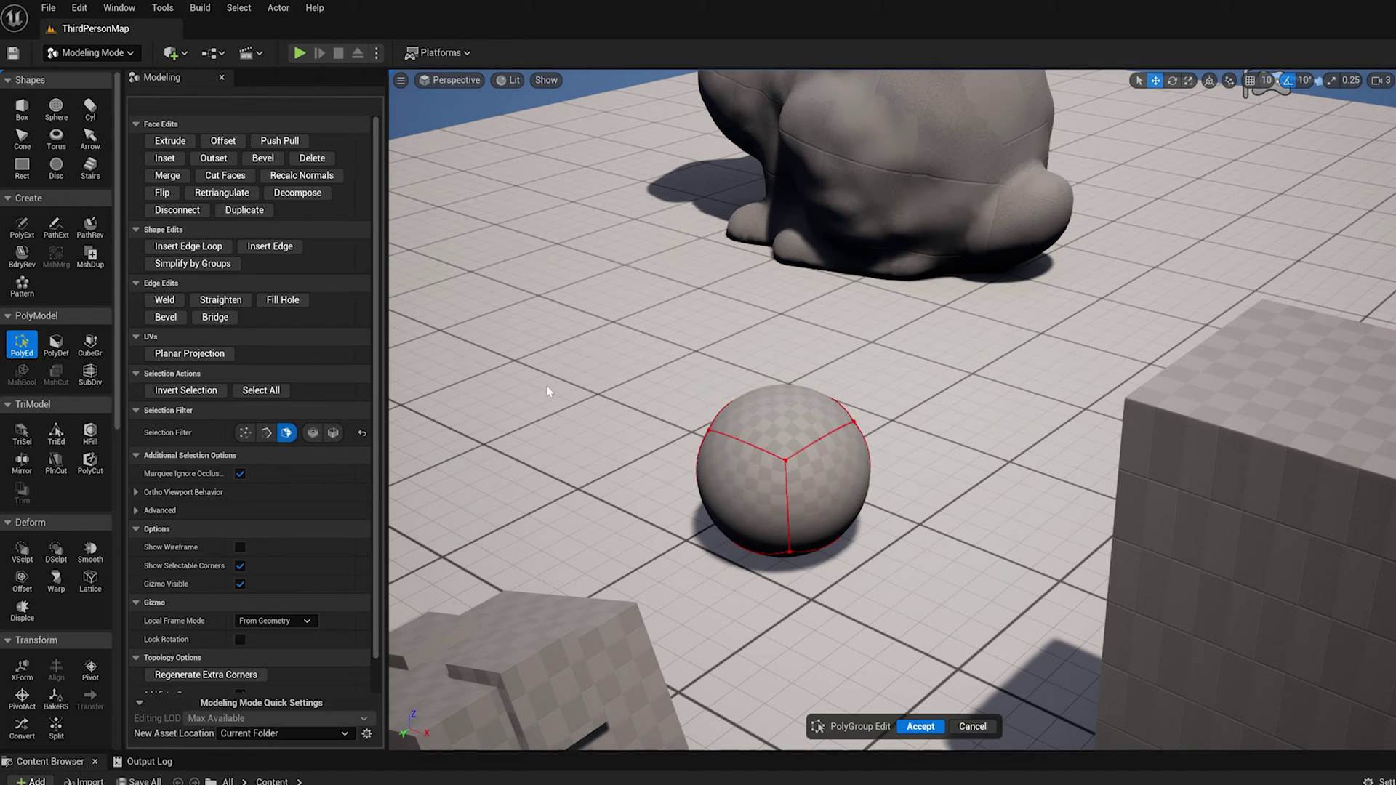
{"action": "left_click", "coordinate": [762, 414]}
{"action": "left_click", "coordinate": [174, 141]}
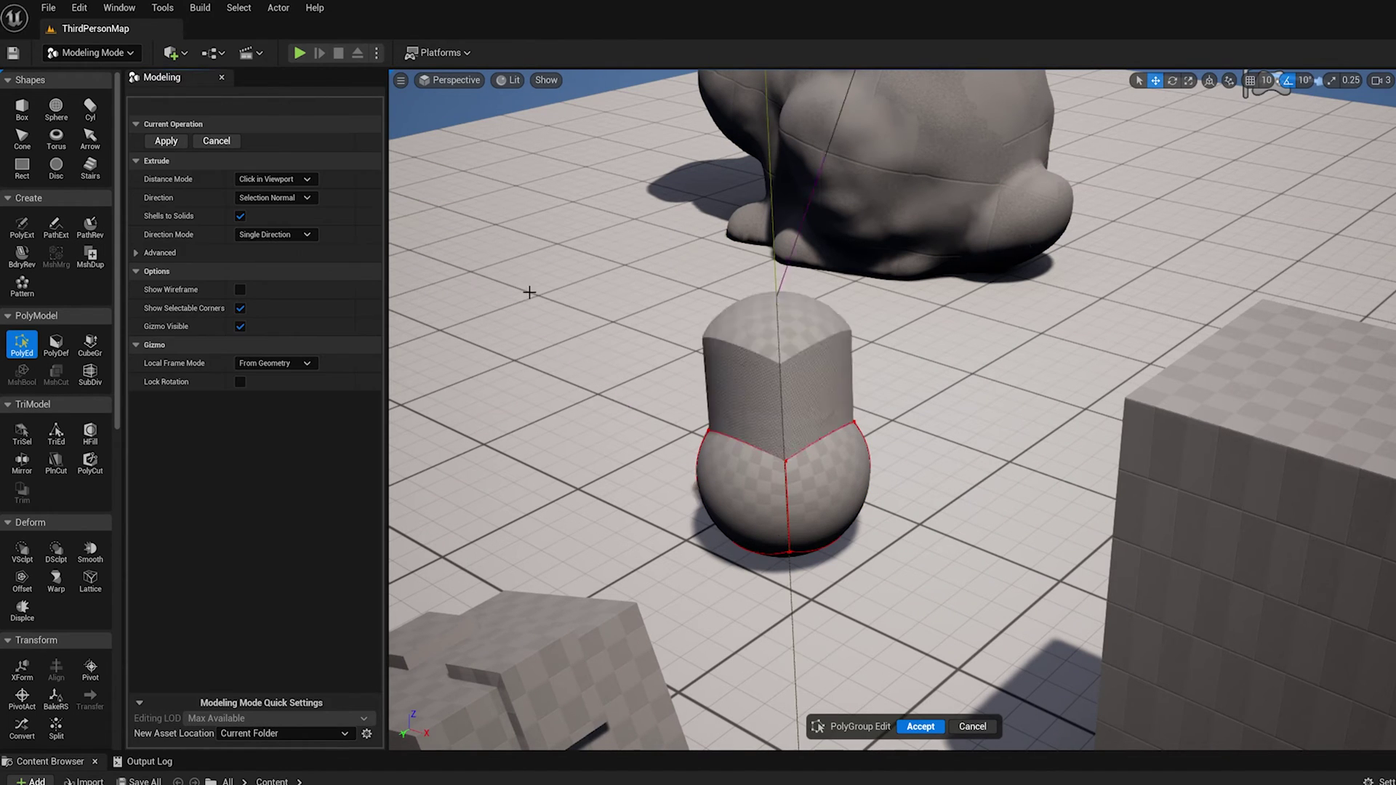
{"action": "left_click", "coordinate": [772, 357]}
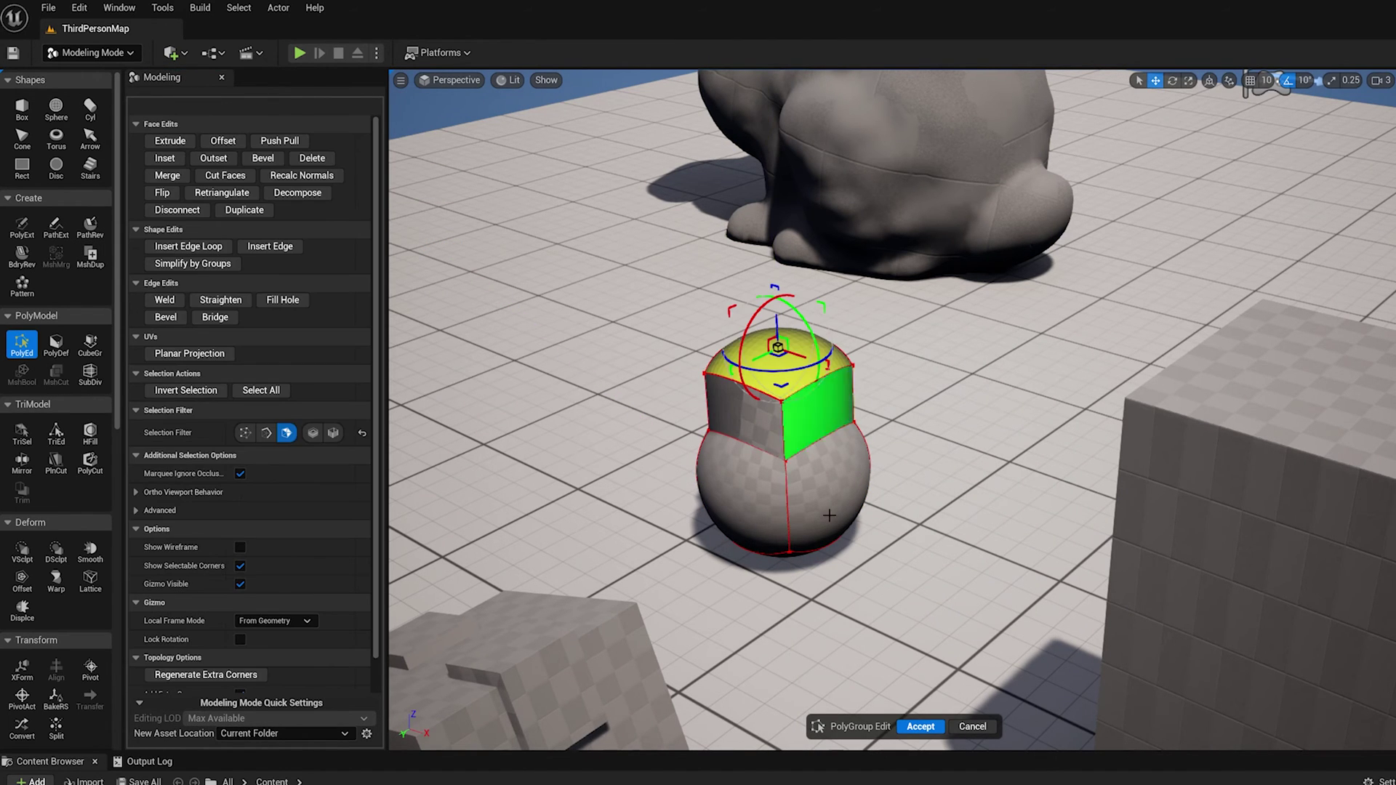
{"action": "left_click", "coordinate": [924, 727]}
{"action": "middle_click_drag", "start_coordinate": [743, 435], "coordinate": [742, 392]}
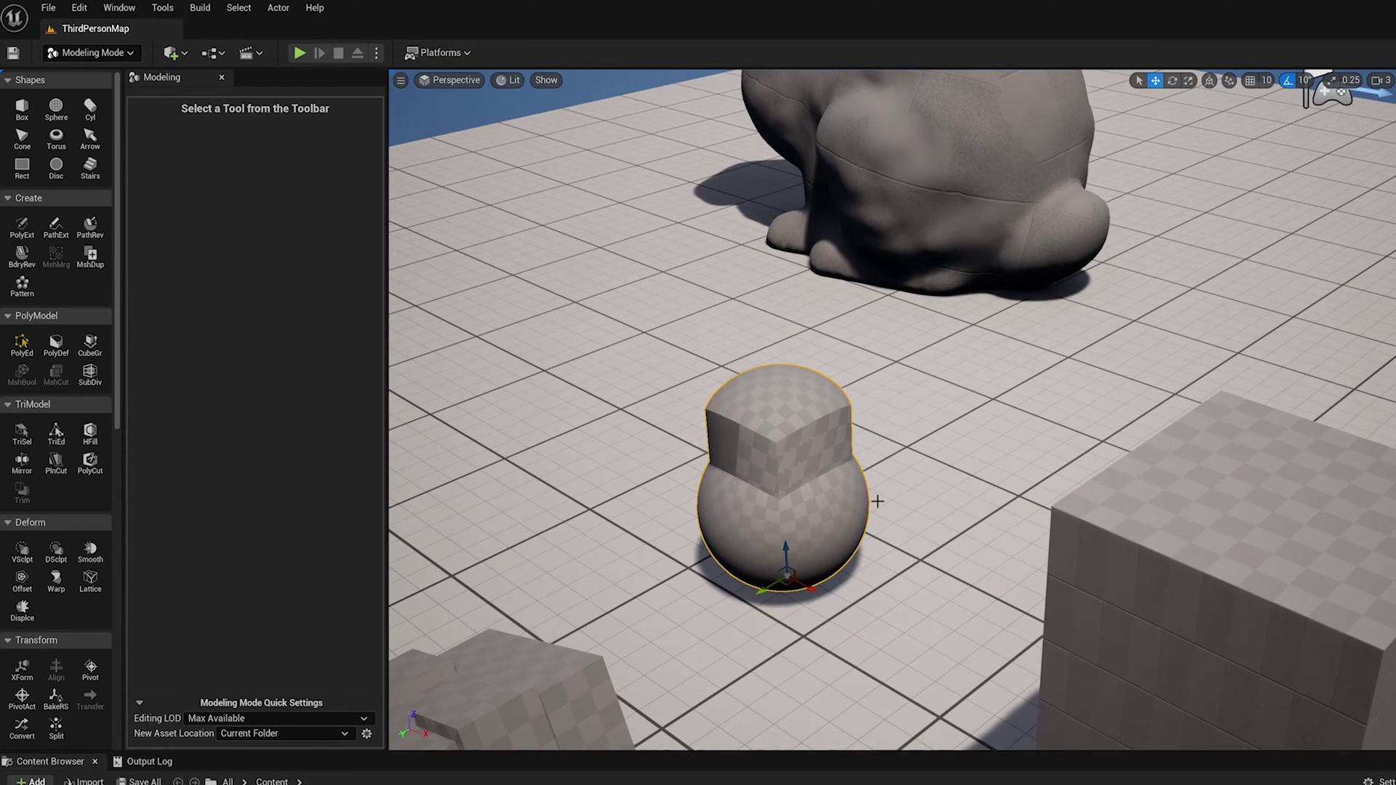
{"action": "key", "text": "ctrl+z"}
{"action": "key", "text": "ctrl+y"}
- Open the bunny in PolyGroup Edit and select the large face group covering its back
{"action": "scroll", "coordinate": [953, 465], "scroll_direction": "up", "scroll_amount": 3}
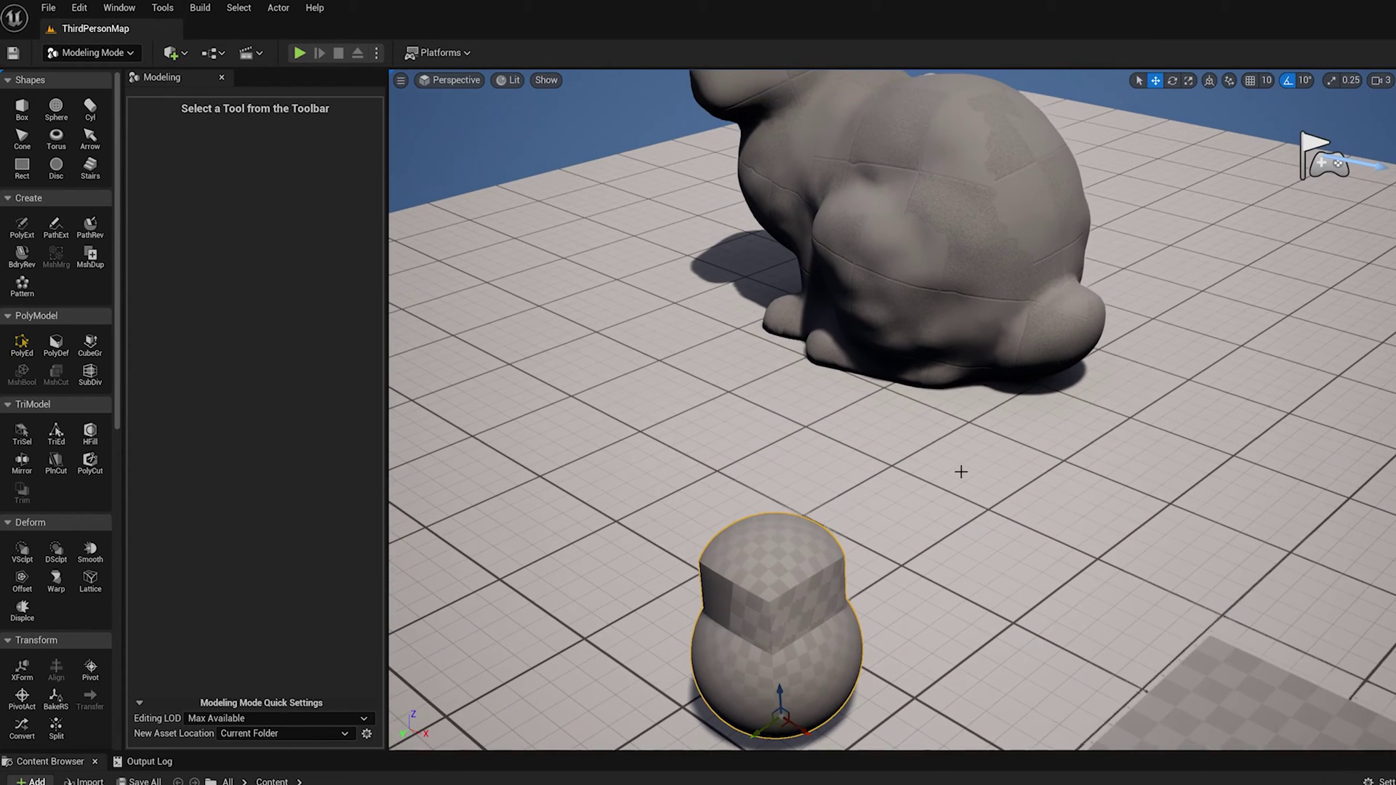
{"action": "left_click", "coordinate": [958, 270]}
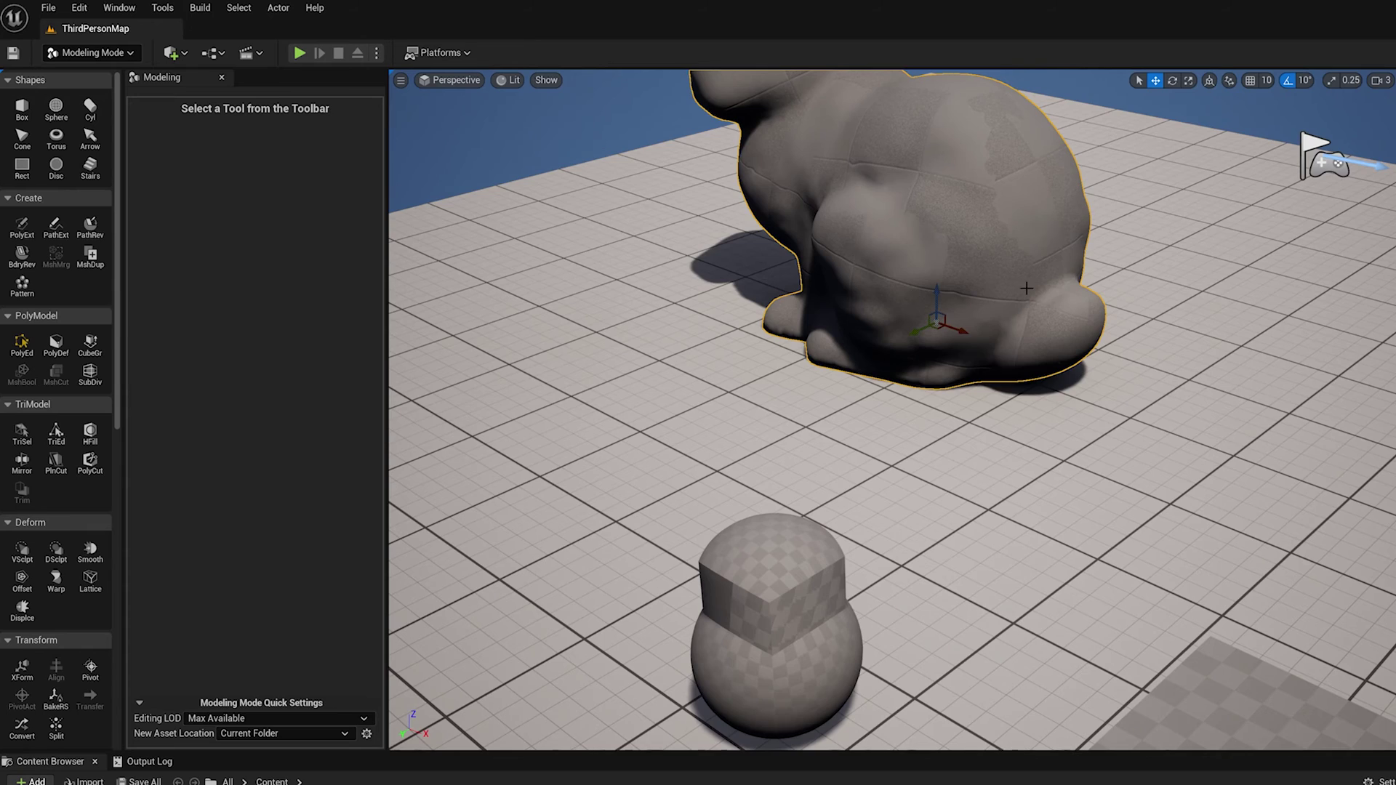
{"action": "key", "text": "f"}
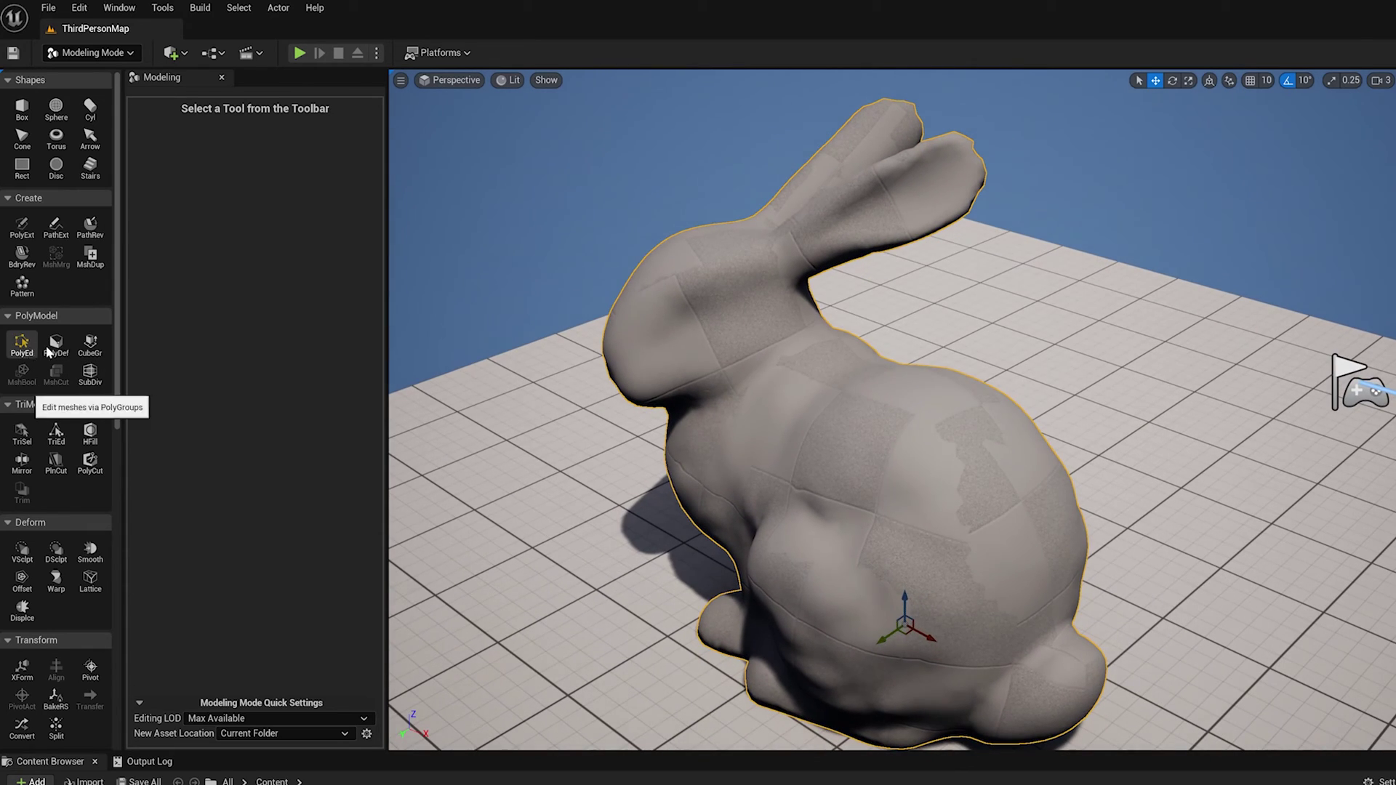
{"action": "left_click", "coordinate": [46, 349]}
{"action": "scroll", "coordinate": [922, 399], "scroll_direction": "up", "scroll_amount": 2}
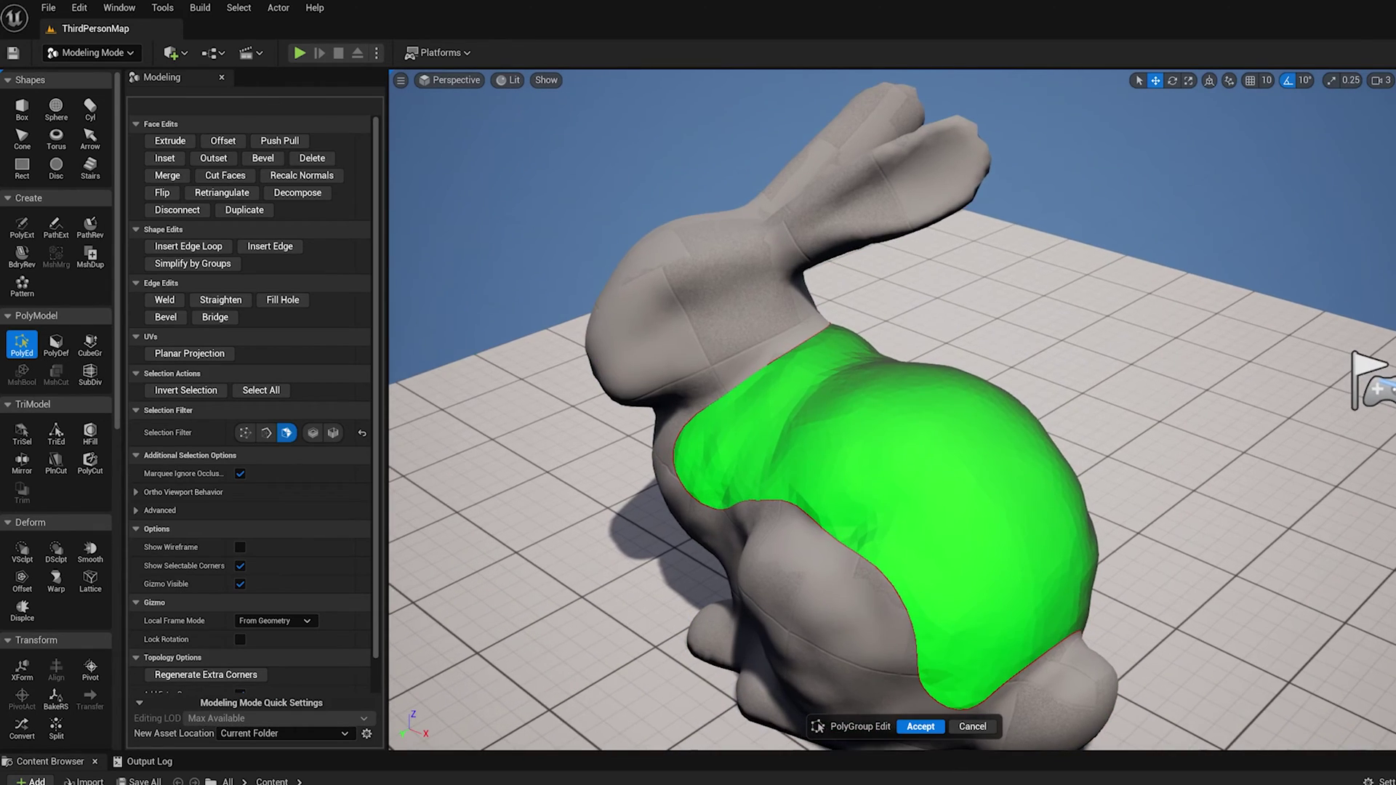
{"action": "middle_click_drag", "start_coordinate": [894, 362], "coordinate": [912, 412]}
{"action": "left_click", "coordinate": [894, 361]}
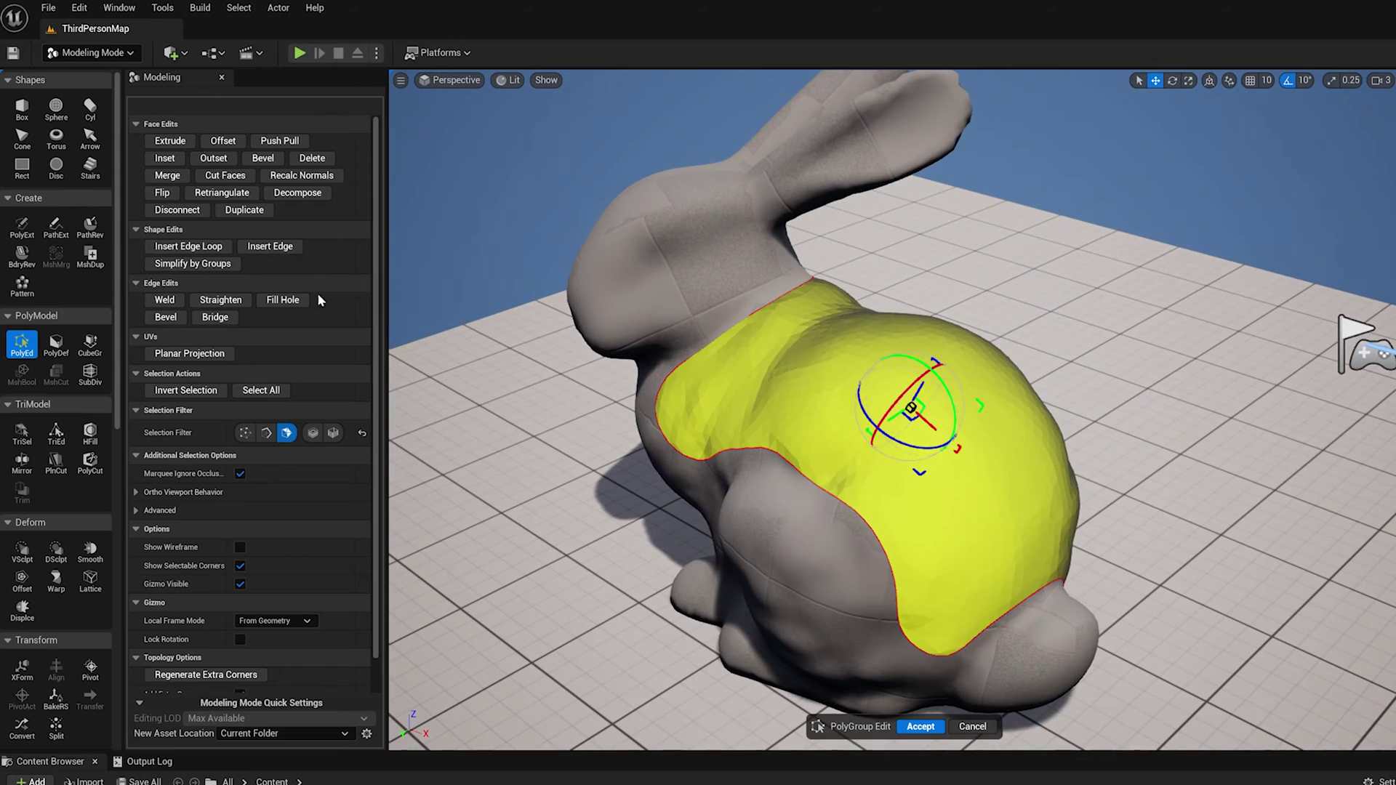
- Offset the bunny's back group slightly outward with the Selected Triangle Normals Even direction mode, and accept the edit
{"action": "left_click", "coordinate": [231, 144]}
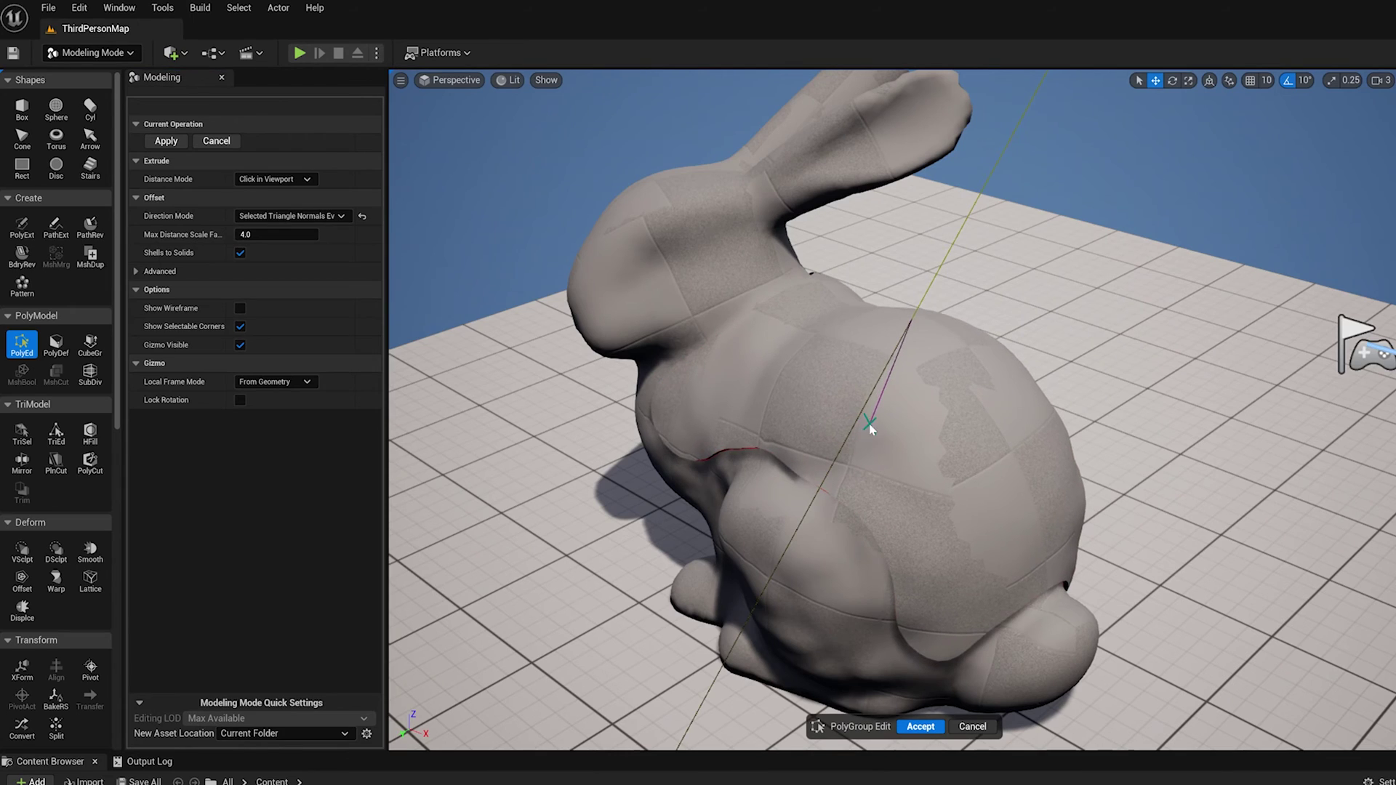
{"action": "left_click", "coordinate": [871, 426]}
{"action": "left_click_drag", "start_coordinate": [1165, 299], "coordinate": [1240, 291], "text": "alt"}
{"action": "left_click", "coordinate": [1164, 299]}
{"action": "left_click_drag", "start_coordinate": [1115, 256], "coordinate": [1250, 222], "text": "alt"}
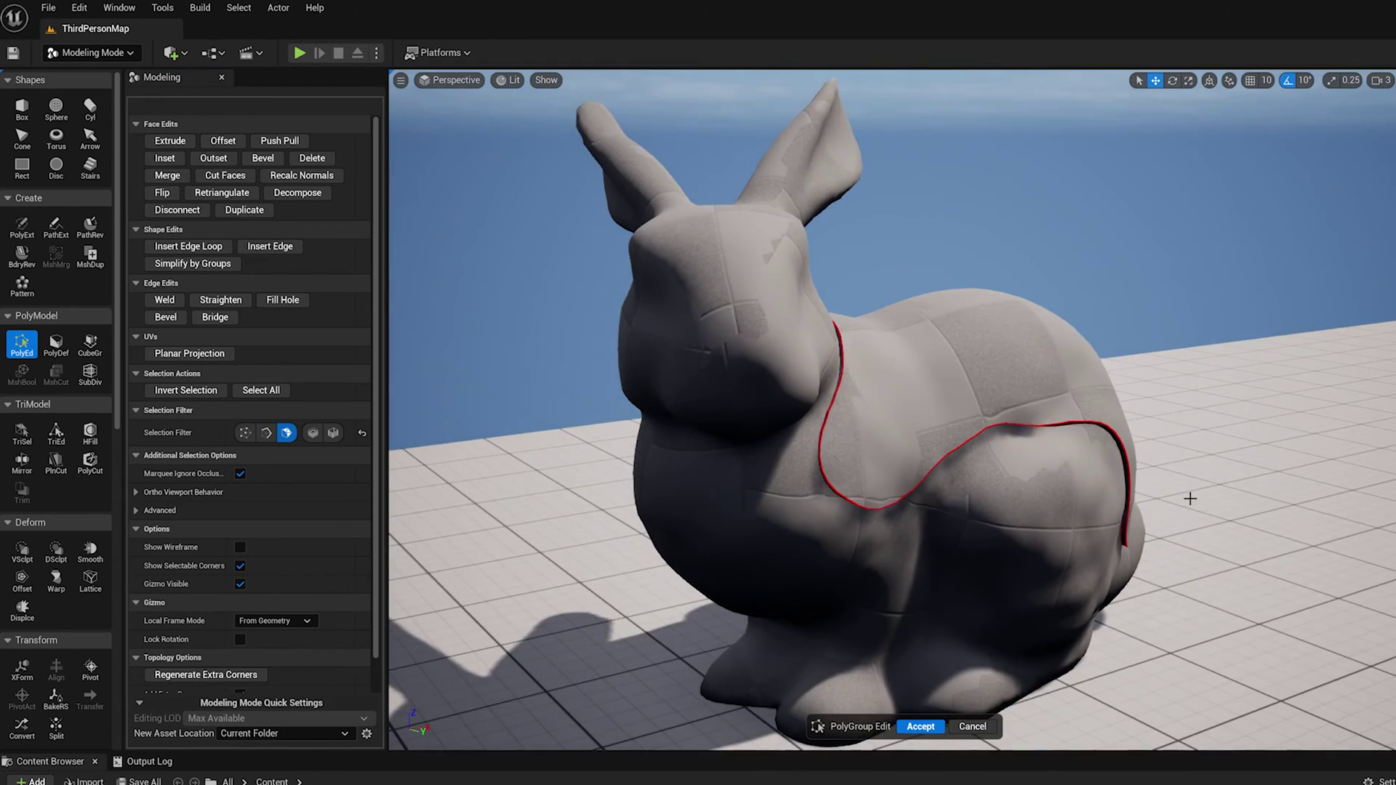
{"action": "left_click_drag", "start_coordinate": [1190, 499], "coordinate": [1036, 501], "text": "alt"}
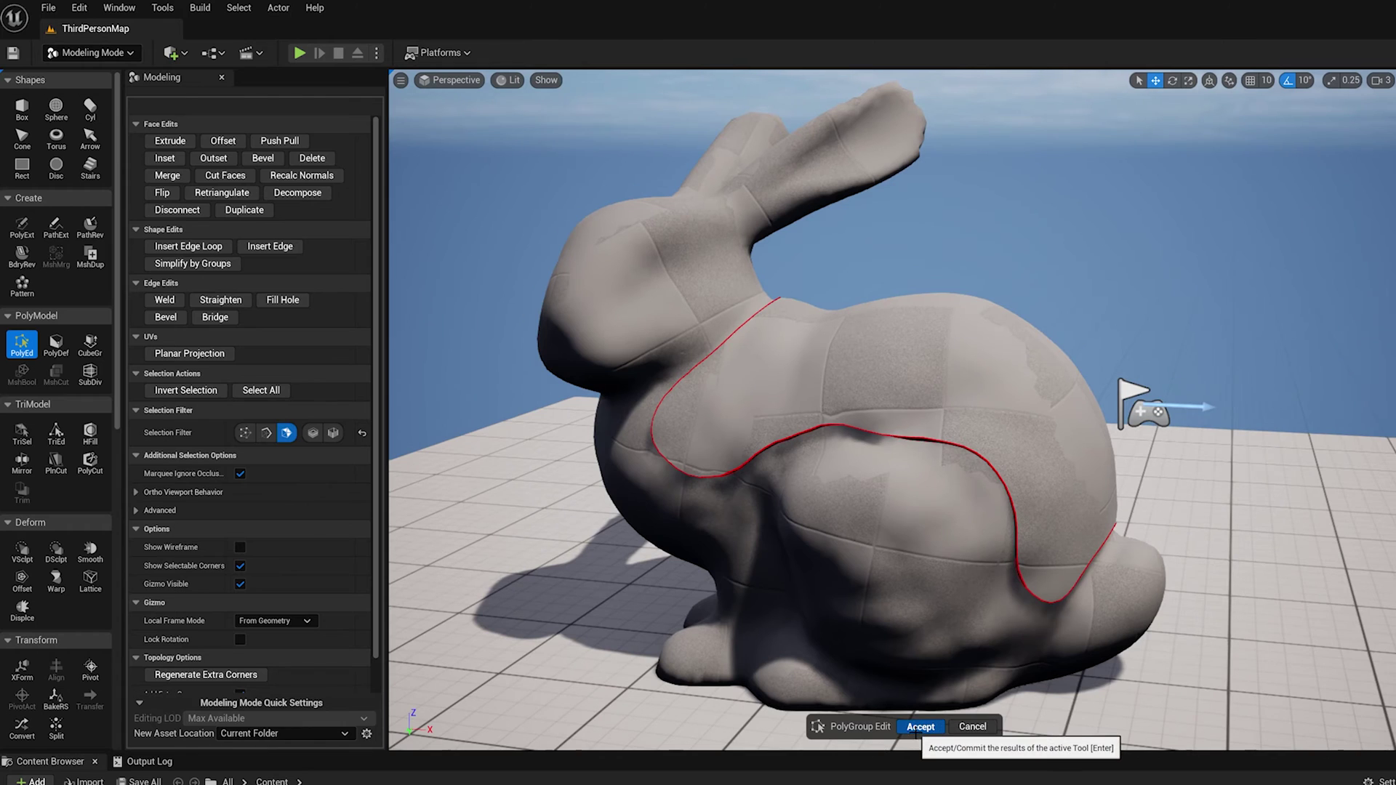
{"action": "left_click", "coordinate": [916, 730]}
- Examine the offset surface on the bunny and compare it with the extruded sphere and the subdivided cube
{"action": "scroll", "coordinate": [892, 409], "scroll_direction": "down", "scroll_amount": 3}
{"action": "middle_click_drag", "start_coordinate": [892, 409], "coordinate": [804, 302]}
{"action": "scroll", "coordinate": [804, 302], "scroll_direction": "down", "scroll_amount": 3}
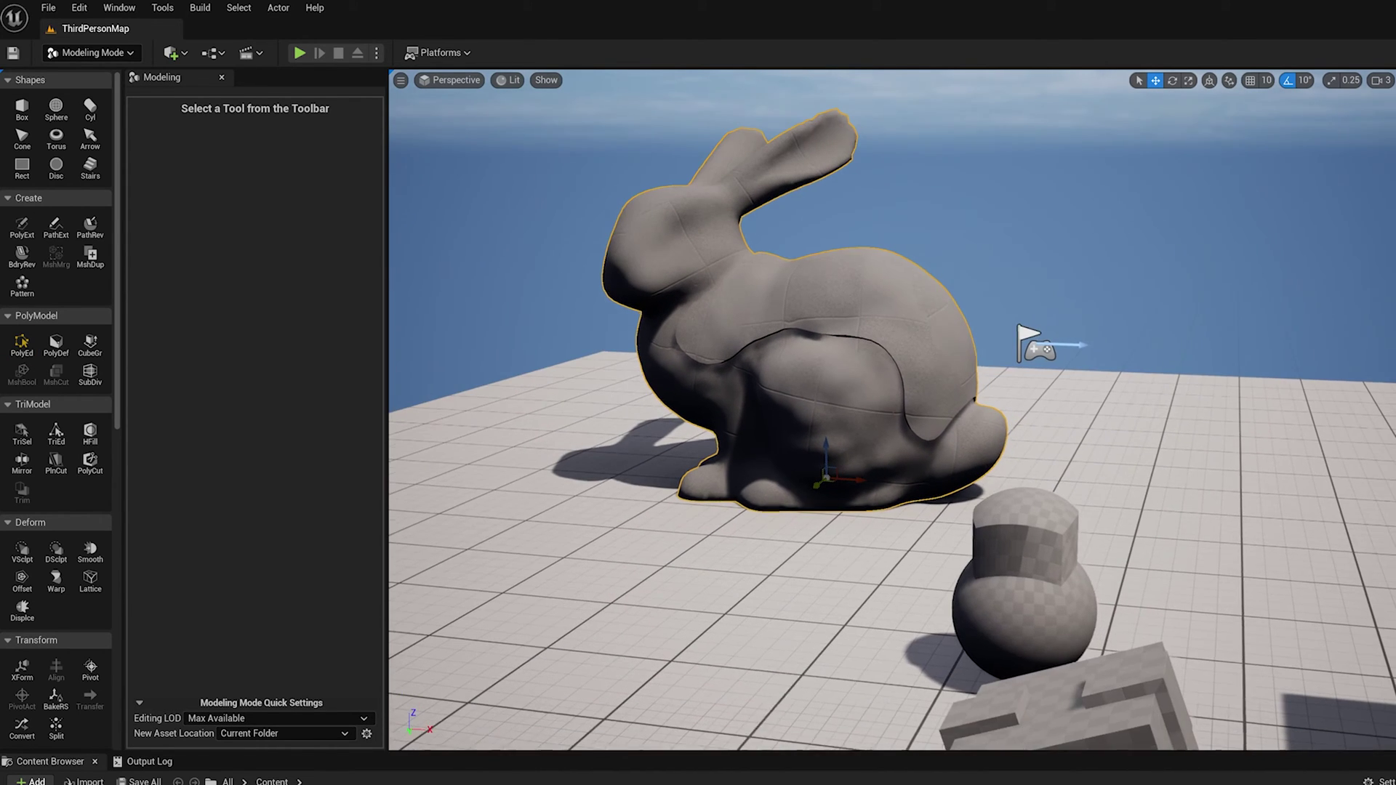
{"action": "middle_click_drag", "start_coordinate": [887, 322], "coordinate": [886, 317]}
{"action": "left_click_drag", "start_coordinate": [901, 321], "coordinate": [794, 348], "text": "alt"}
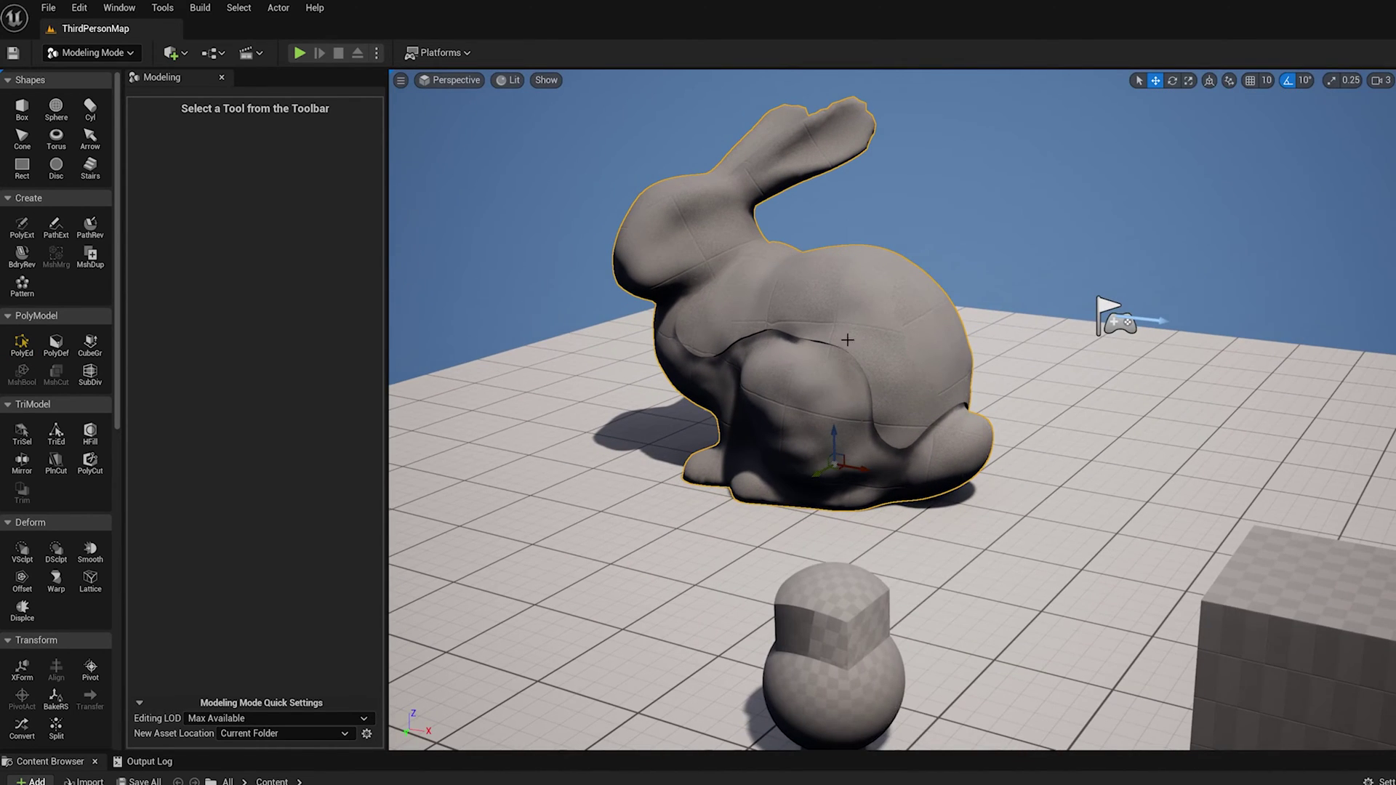
{"action": "middle_click_drag", "start_coordinate": [847, 340], "coordinate": [907, 374]}
{"action": "left_click_drag", "start_coordinate": [907, 373], "coordinate": [887, 267], "text": "alt"}
{"action": "middle_click_drag", "start_coordinate": [887, 267], "coordinate": [842, 209]}
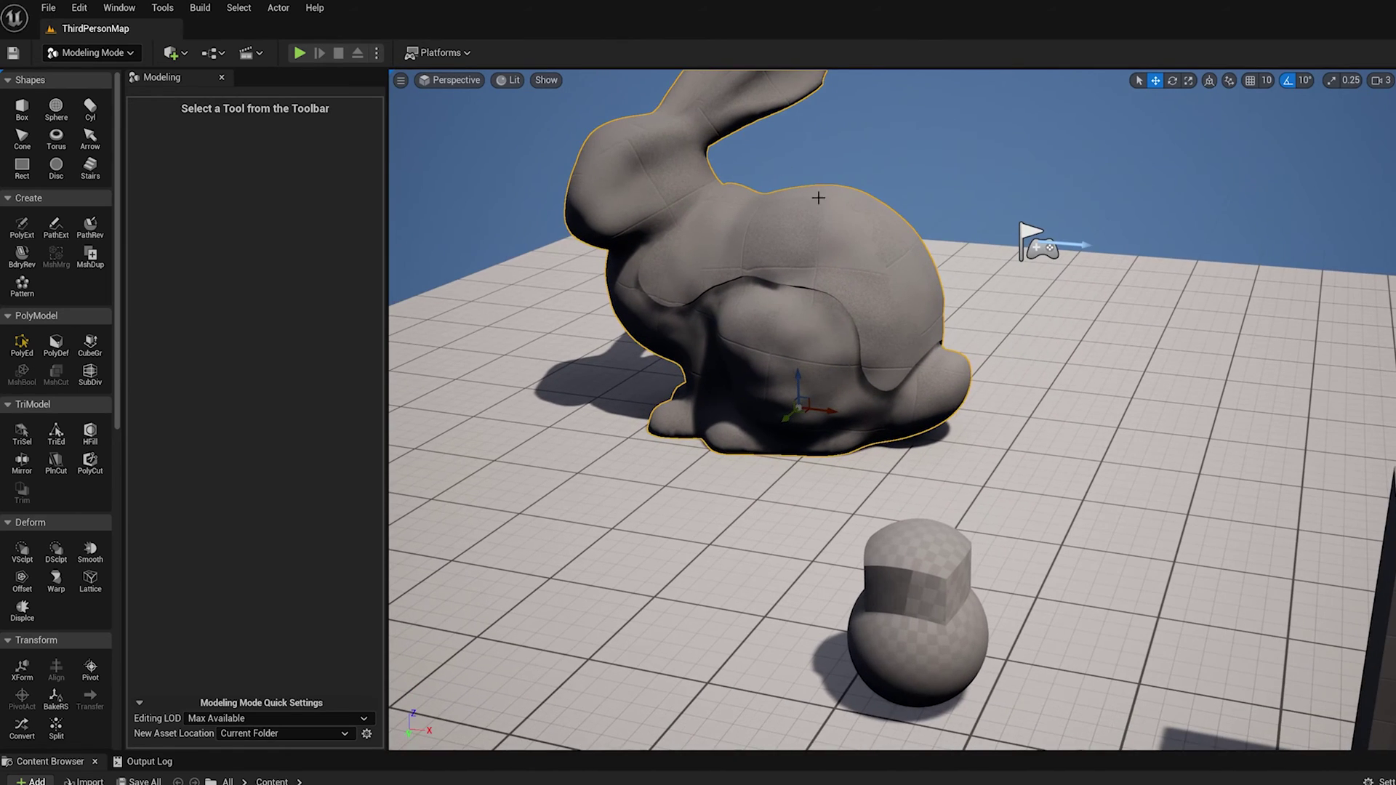
{"action": "middle_click_drag", "start_coordinate": [1038, 463], "coordinate": [1010, 535]}
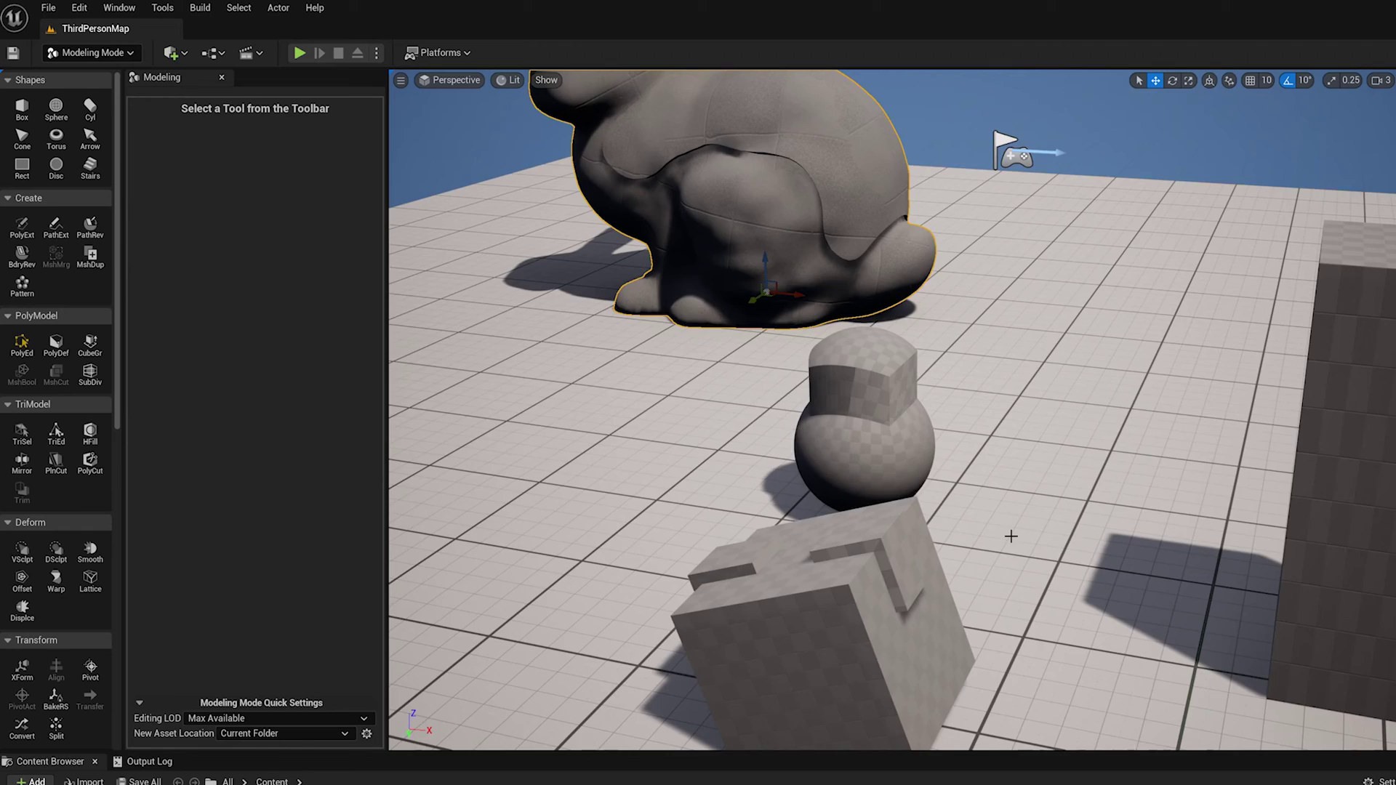
{"action": "left_click_drag", "start_coordinate": [1010, 536], "coordinate": [940, 601], "text": "alt"}
{"action": "left_click_drag", "start_coordinate": [703, 521], "coordinate": [781, 531], "text": "alt"}
{"action": "left_click_drag", "start_coordinate": [909, 375], "coordinate": [929, 378], "text": "alt"}
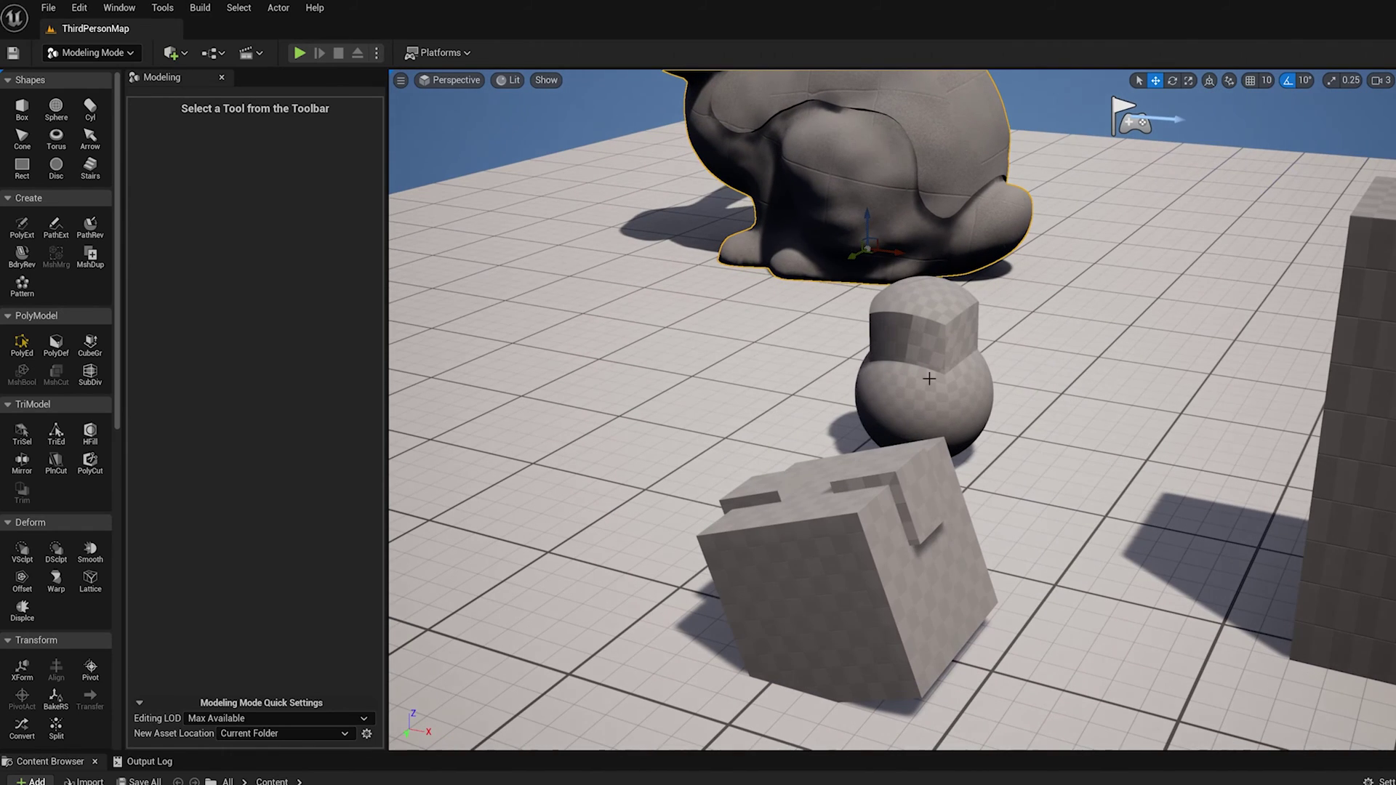
{"action": "middle_click_drag", "start_coordinate": [952, 343], "coordinate": [854, 389]}
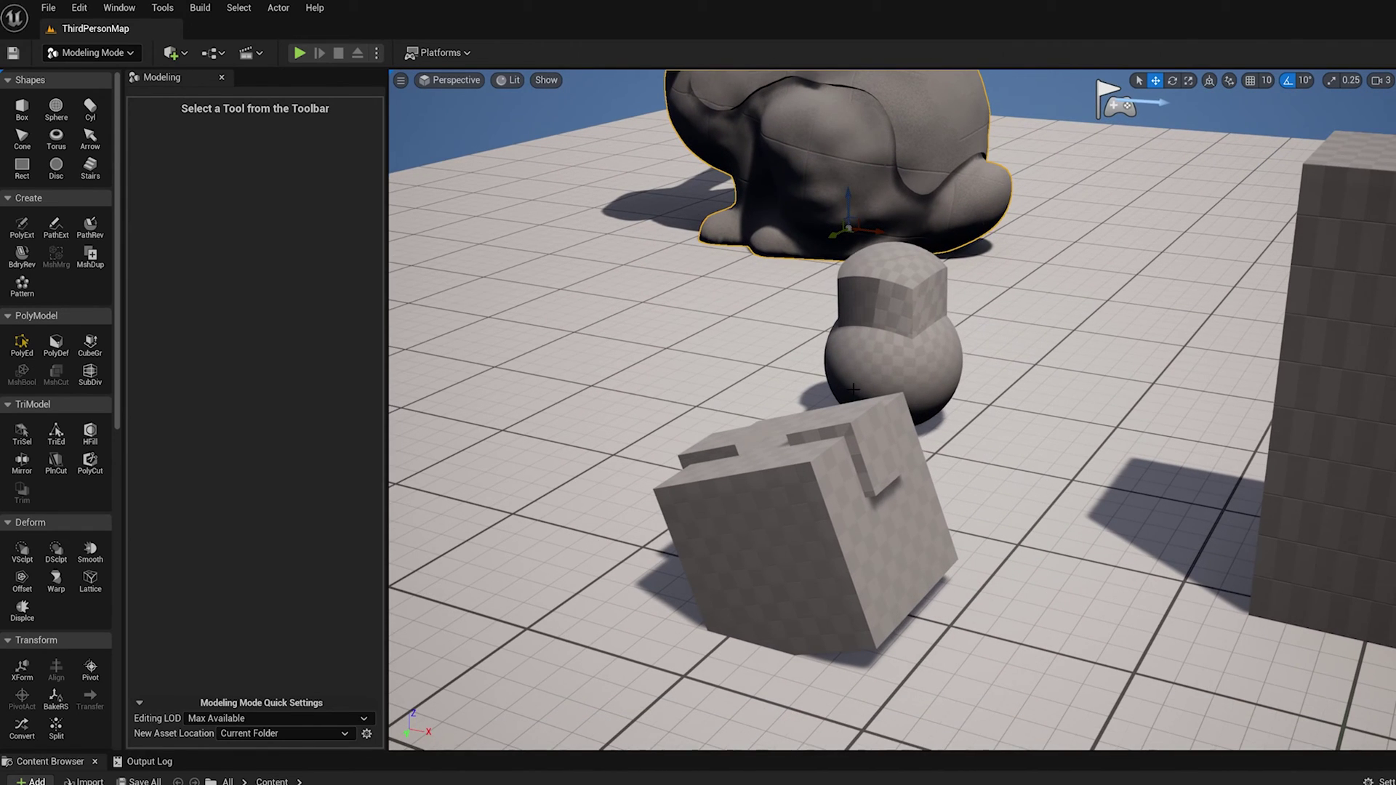
- Open the subdivided cube in PolyGroup Edit and select the recessed top face at its near corner
{"action": "left_click", "coordinate": [836, 502]}
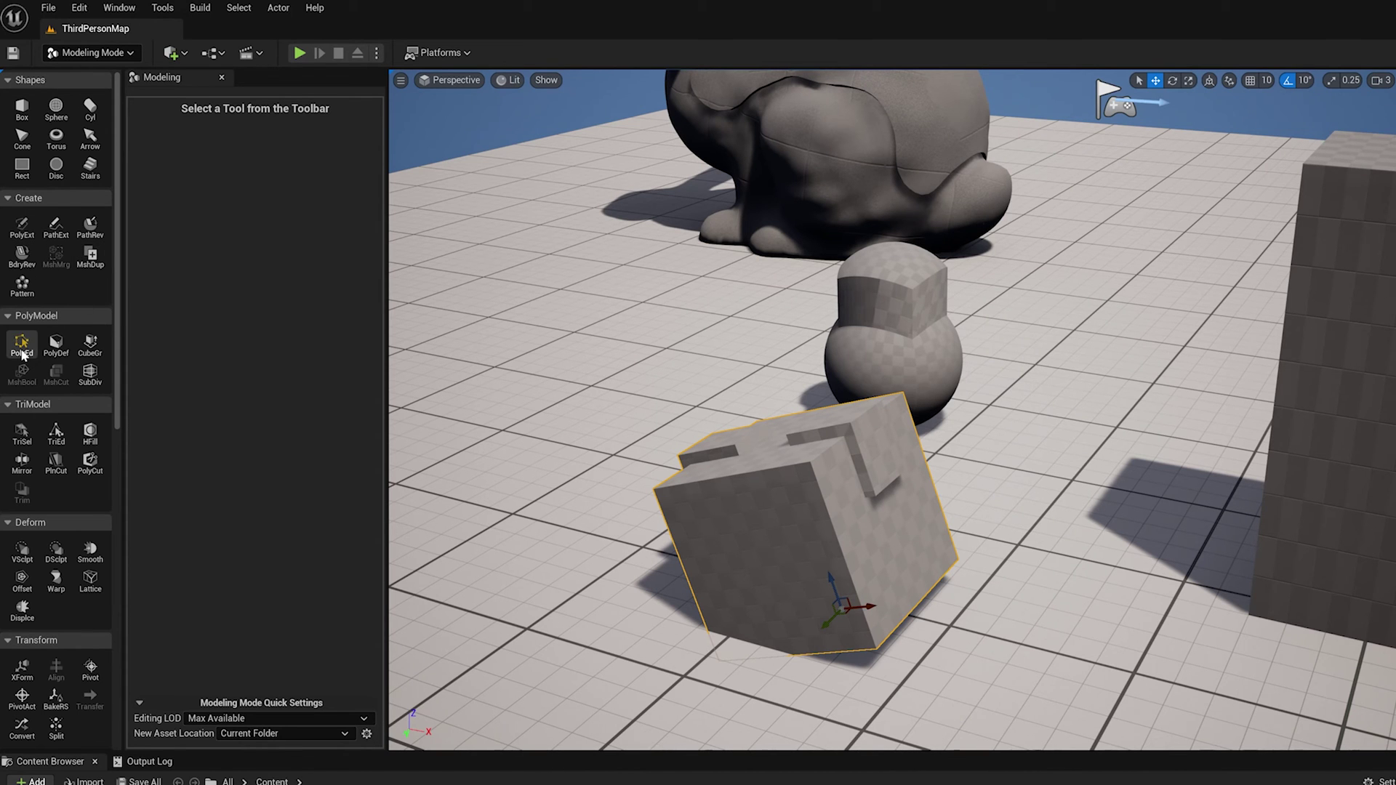
{"action": "left_click", "coordinate": [21, 349]}
{"action": "right_click_drag", "start_coordinate": [799, 358], "coordinate": [780, 335]}
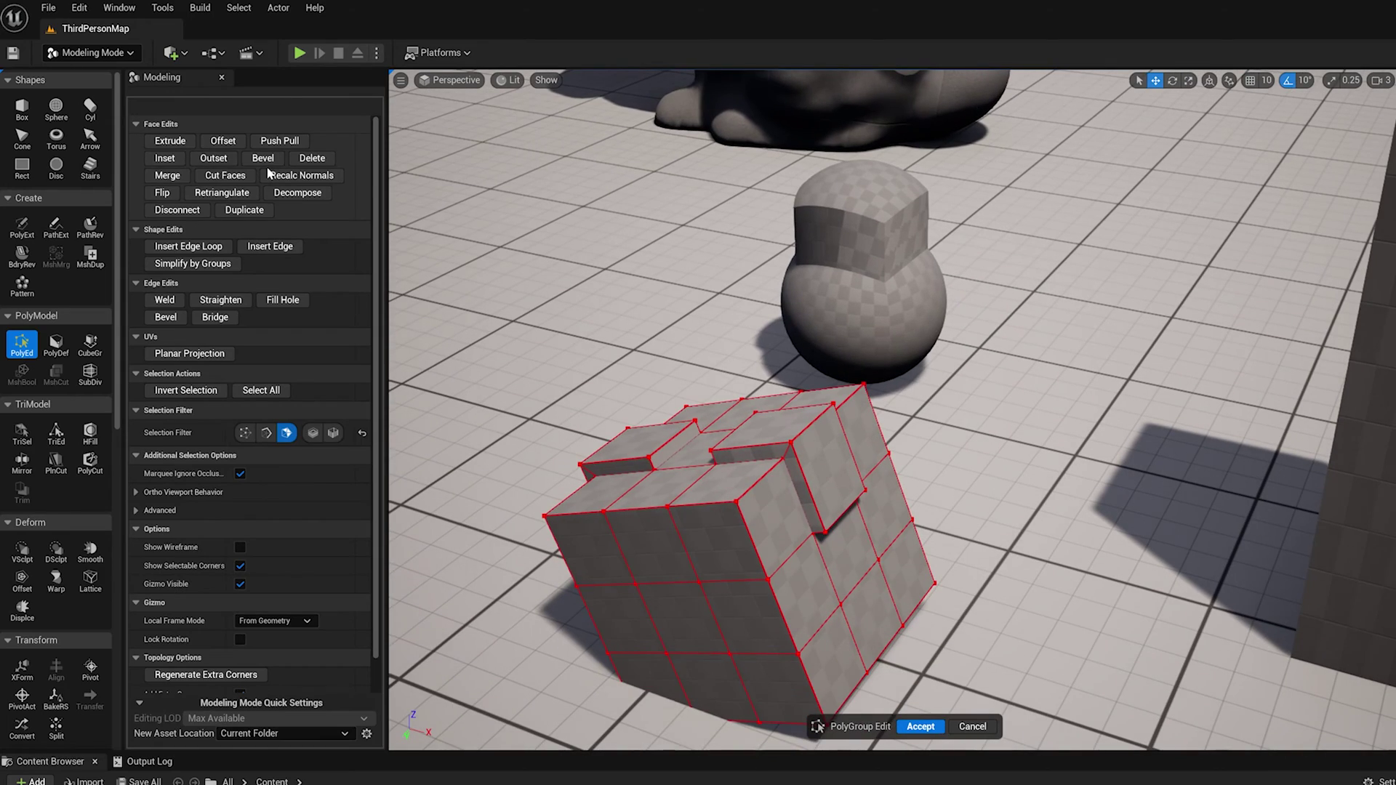
{"action": "middle_click_drag", "start_coordinate": [524, 236], "coordinate": [553, 313]}
{"action": "right_click_drag", "start_coordinate": [683, 335], "coordinate": [731, 291]}
{"action": "right_click_drag", "start_coordinate": [857, 426], "coordinate": [800, 400]}
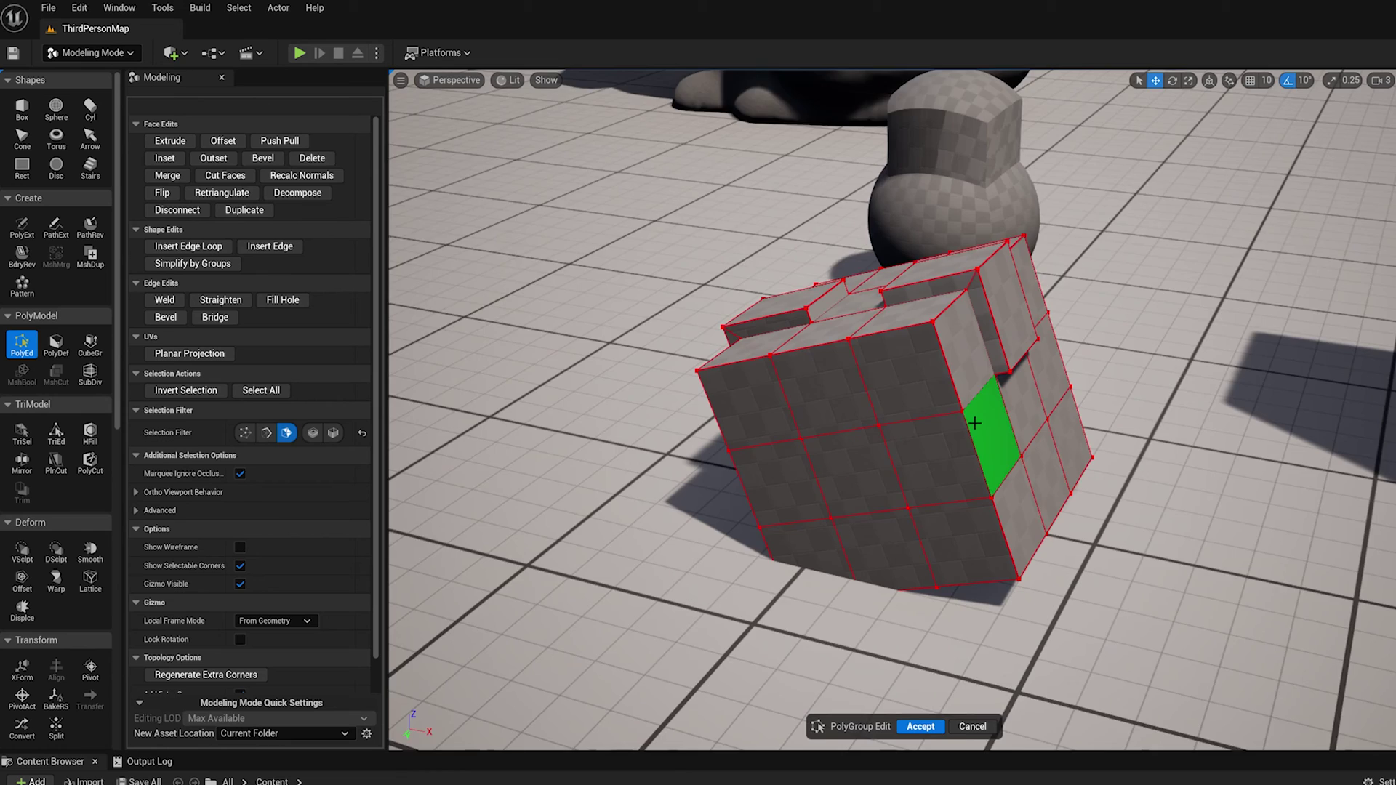
{"action": "right_click_drag", "start_coordinate": [975, 420], "coordinate": [959, 472]}
{"action": "left_click", "coordinate": [882, 337]}
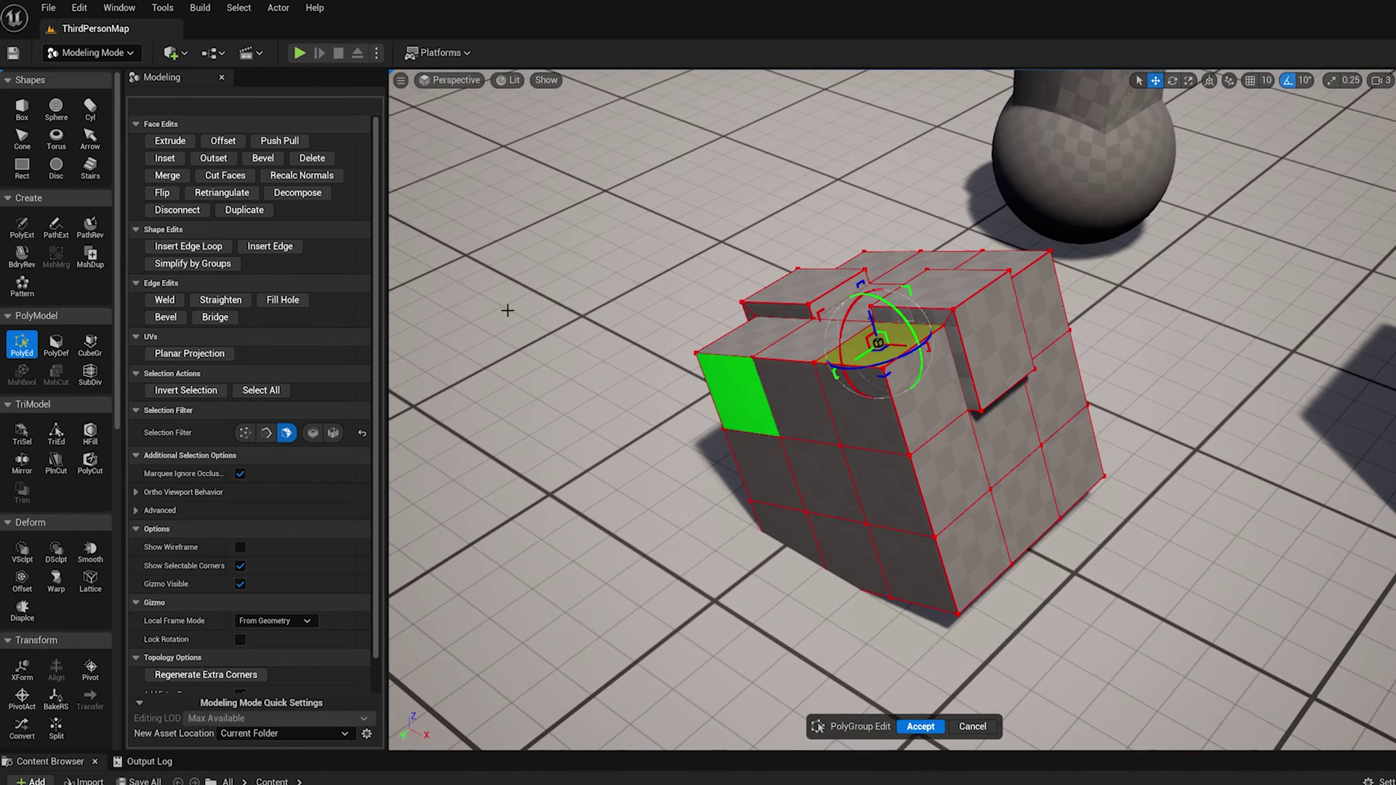
- Try pushing the selected corner face into the cube with Push Pull, and cancel the operation
{"action": "left_click", "coordinate": [292, 143]}
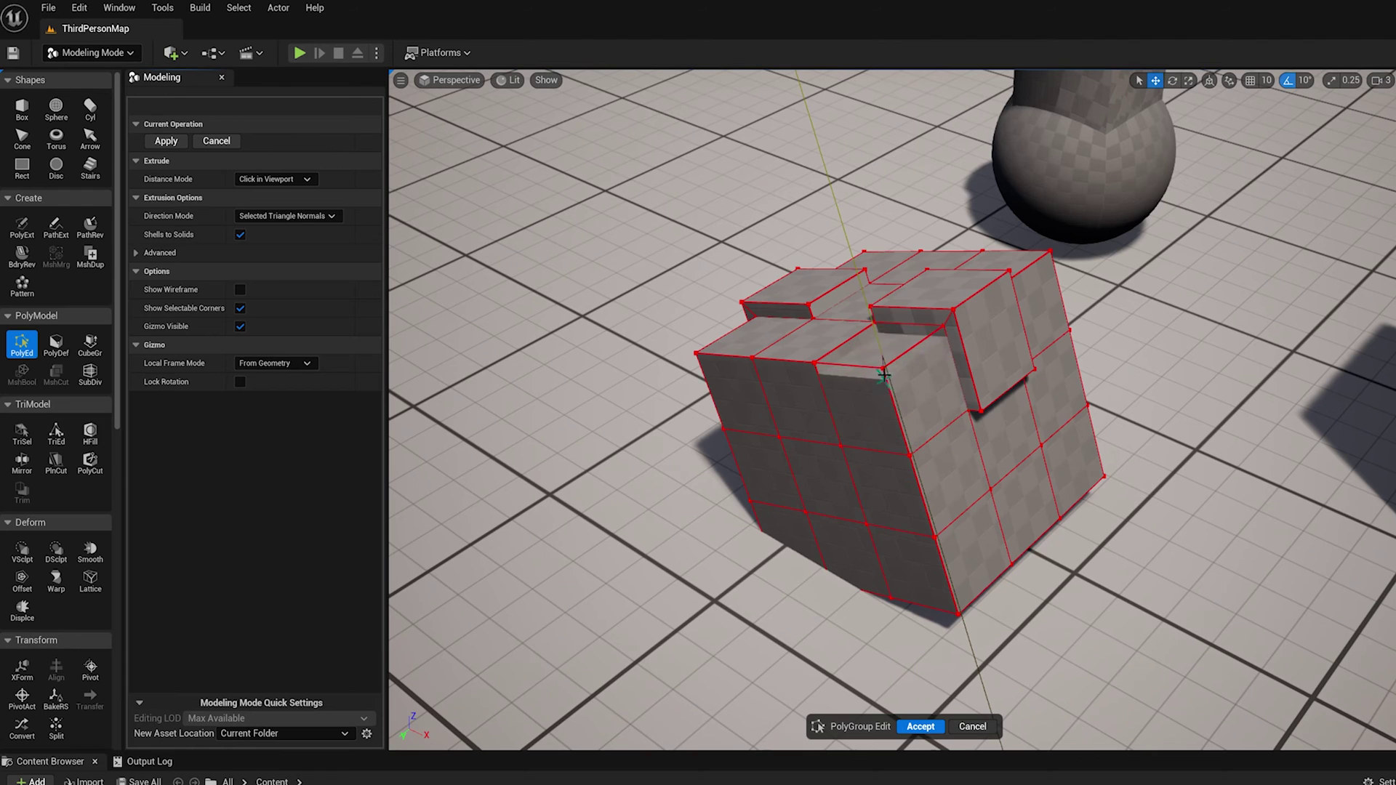
{"action": "left_click", "coordinate": [216, 143]}
{"action": "left_click_drag", "start_coordinate": [882, 360], "coordinate": [959, 480], "text": "alt"}
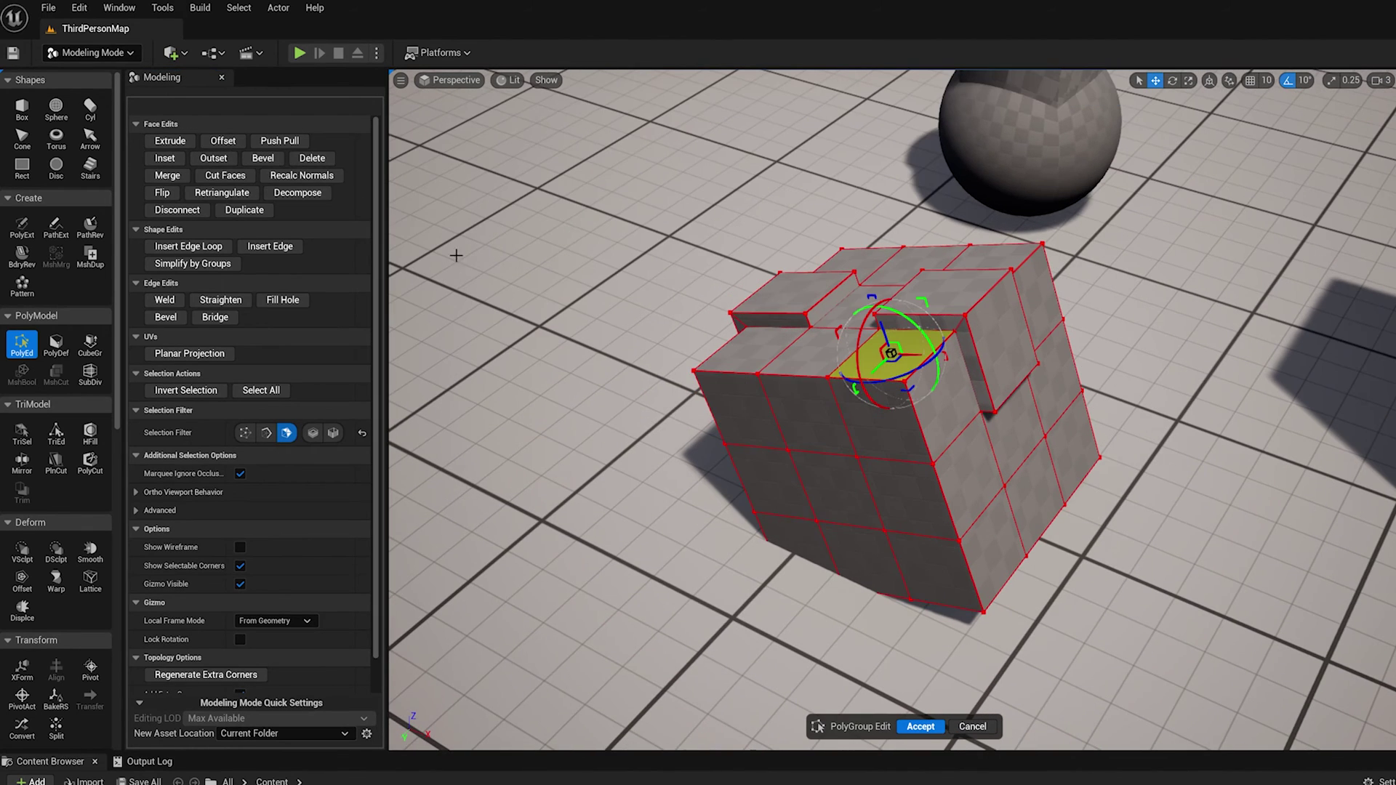
- Extrude the selected corner face down into the cube along the Selection Normal in Single Direction mode
{"action": "left_click", "coordinate": [170, 140]}
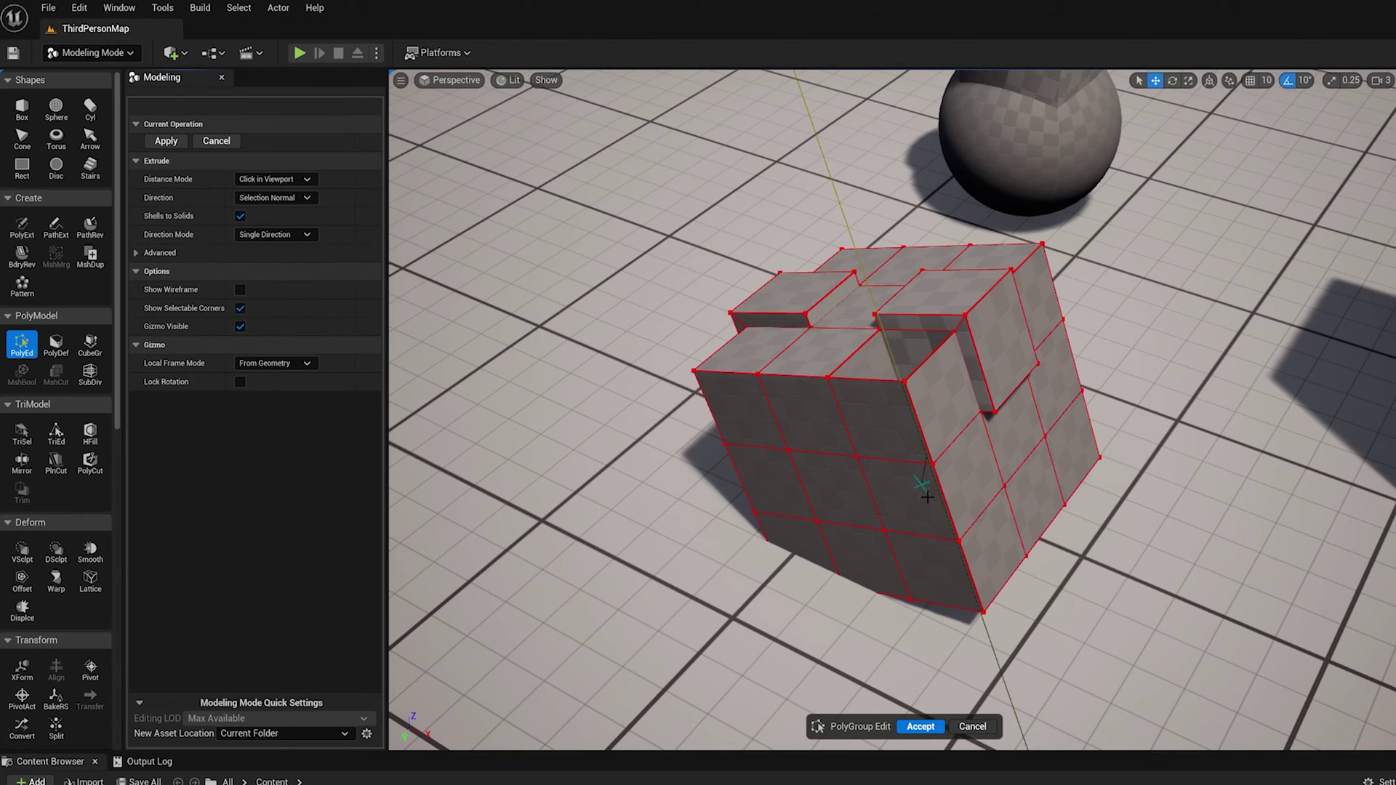
{"action": "left_click", "coordinate": [970, 567]}
{"action": "left_click_drag", "start_coordinate": [971, 568], "coordinate": [1012, 480], "text": "alt"}
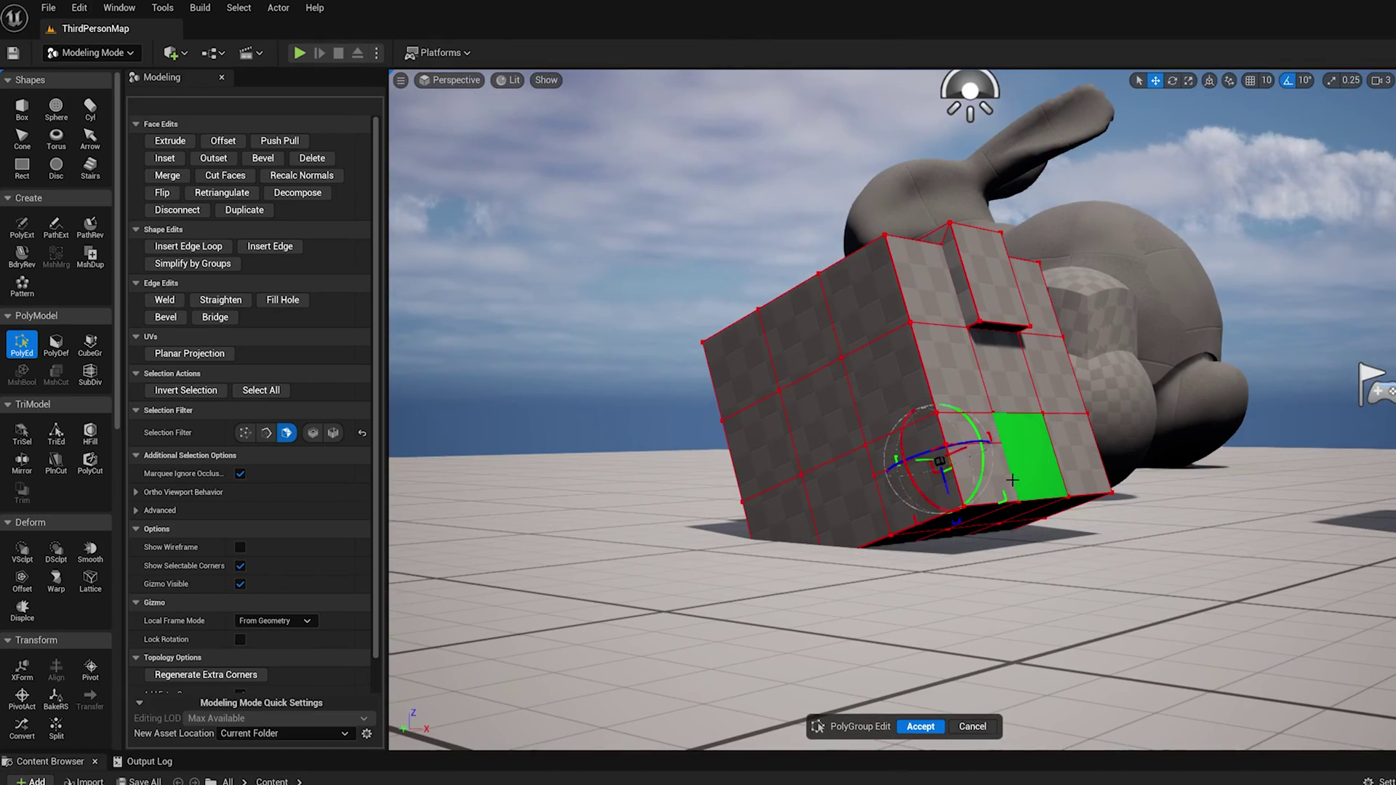
- Extrude the same face farther down so it passes through the cube's underside, and inspect the result from below
{"action": "left_click", "coordinate": [171, 140]}
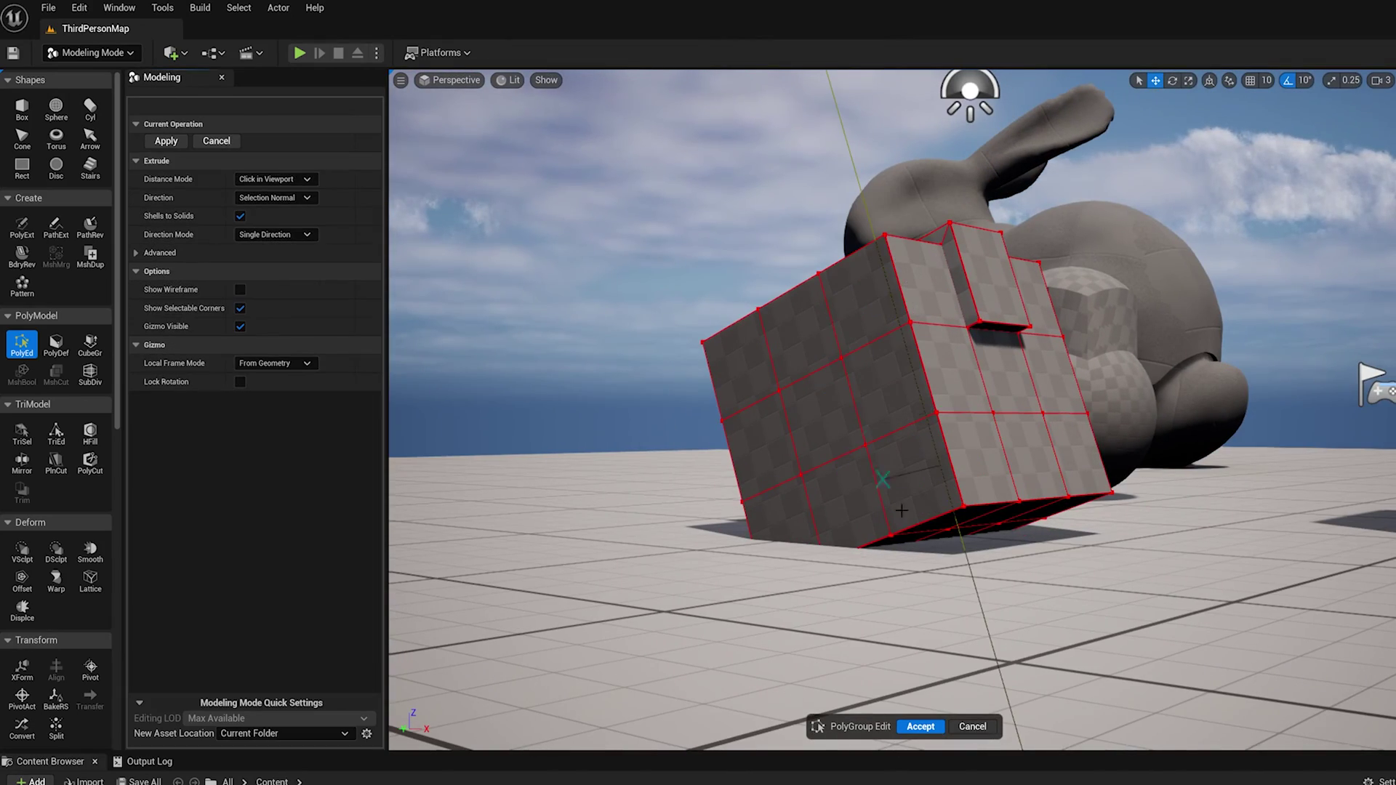
{"action": "left_click", "coordinate": [971, 582]}
{"action": "left_click_drag", "start_coordinate": [971, 582], "coordinate": [978, 701], "text": "alt"}
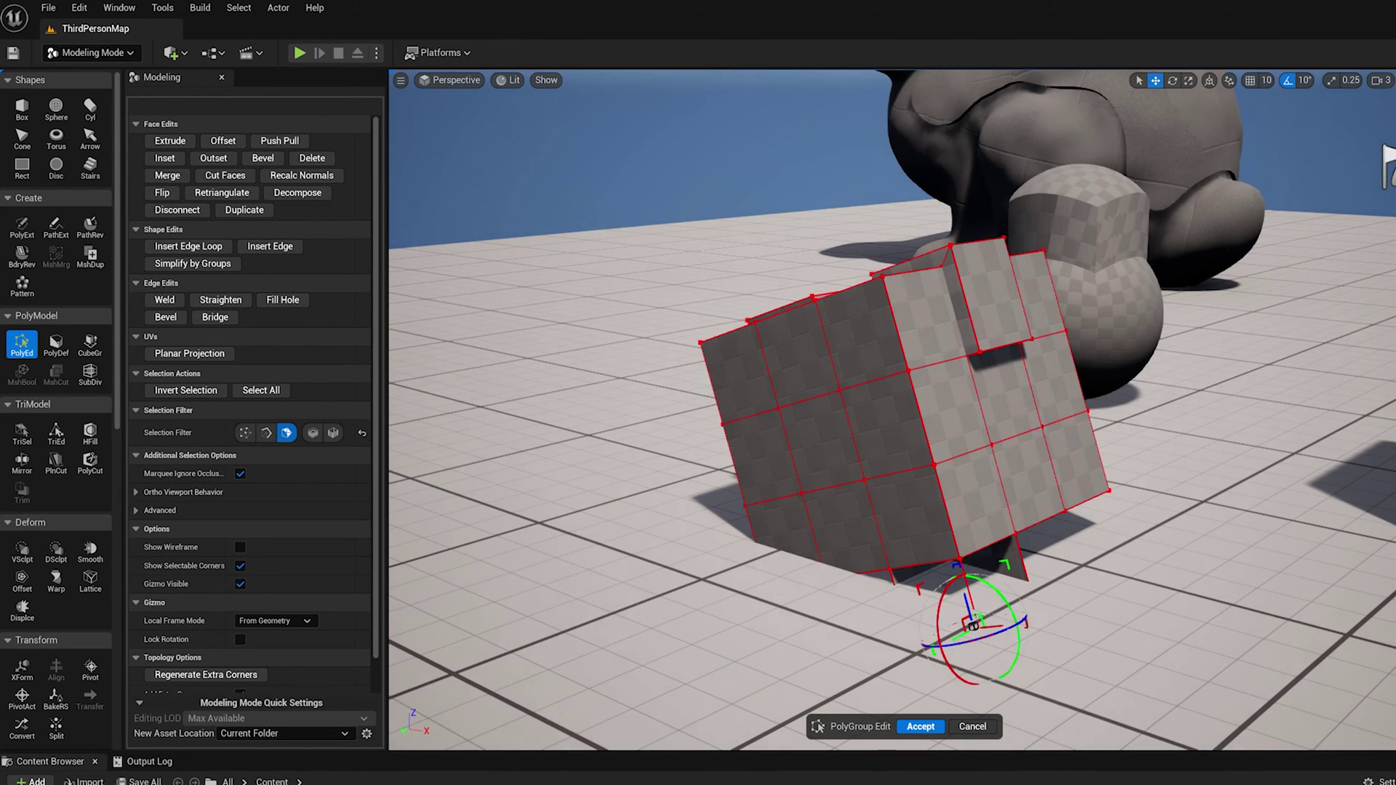
{"action": "left_click_drag", "start_coordinate": [1073, 465], "coordinate": [1073, 436], "text": "alt"}
{"action": "left_click_drag", "start_coordinate": [1181, 511], "coordinate": [972, 581], "text": "alt"}
{"action": "left_click_drag", "start_coordinate": [1072, 546], "coordinate": [1135, 447], "text": "alt"}
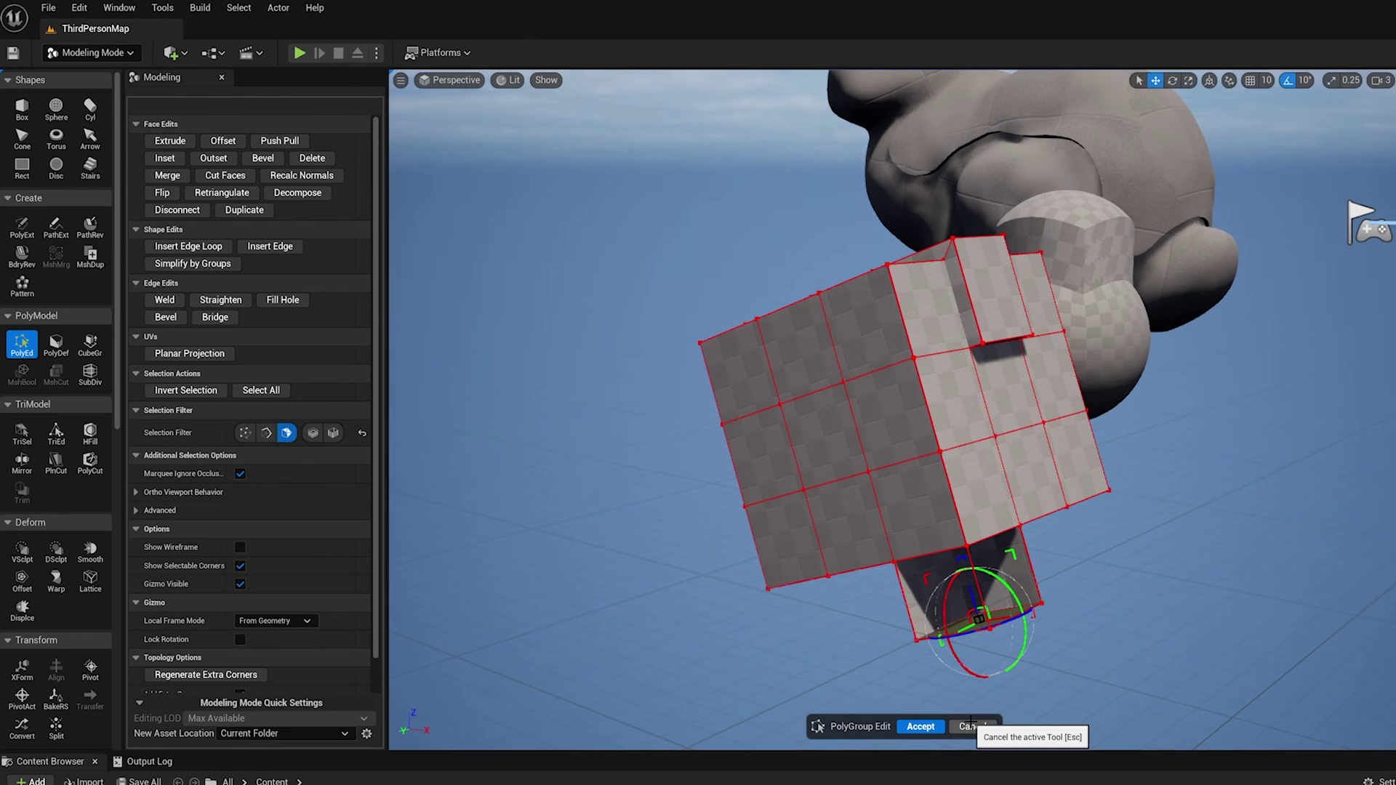
- Discard the corner extrusions on the cube and reopen it in PolyGroup Edit
{"action": "left_click", "coordinate": [969, 726]}
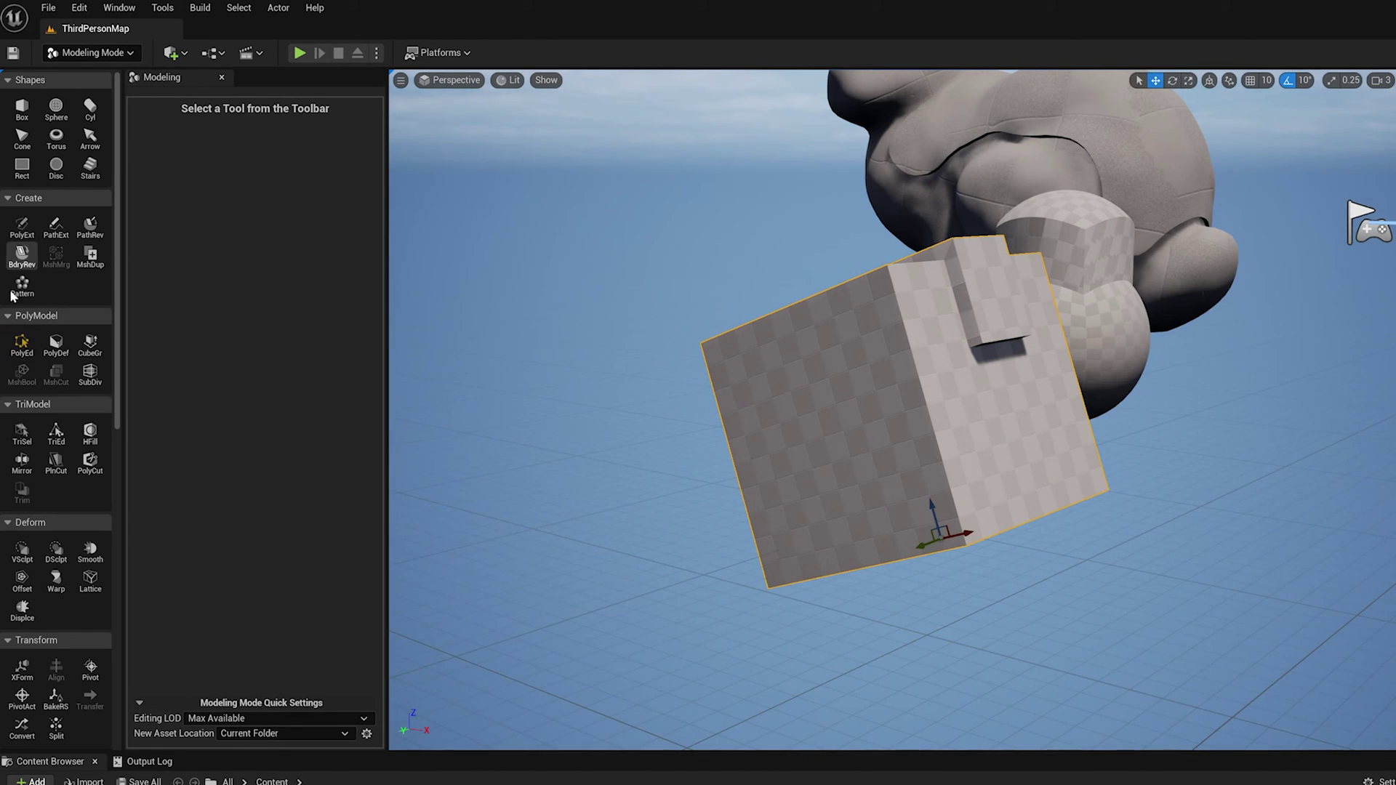
{"action": "left_click", "coordinate": [23, 344]}
{"action": "left_click_drag", "start_coordinate": [941, 440], "coordinate": [1018, 523], "text": "alt"}
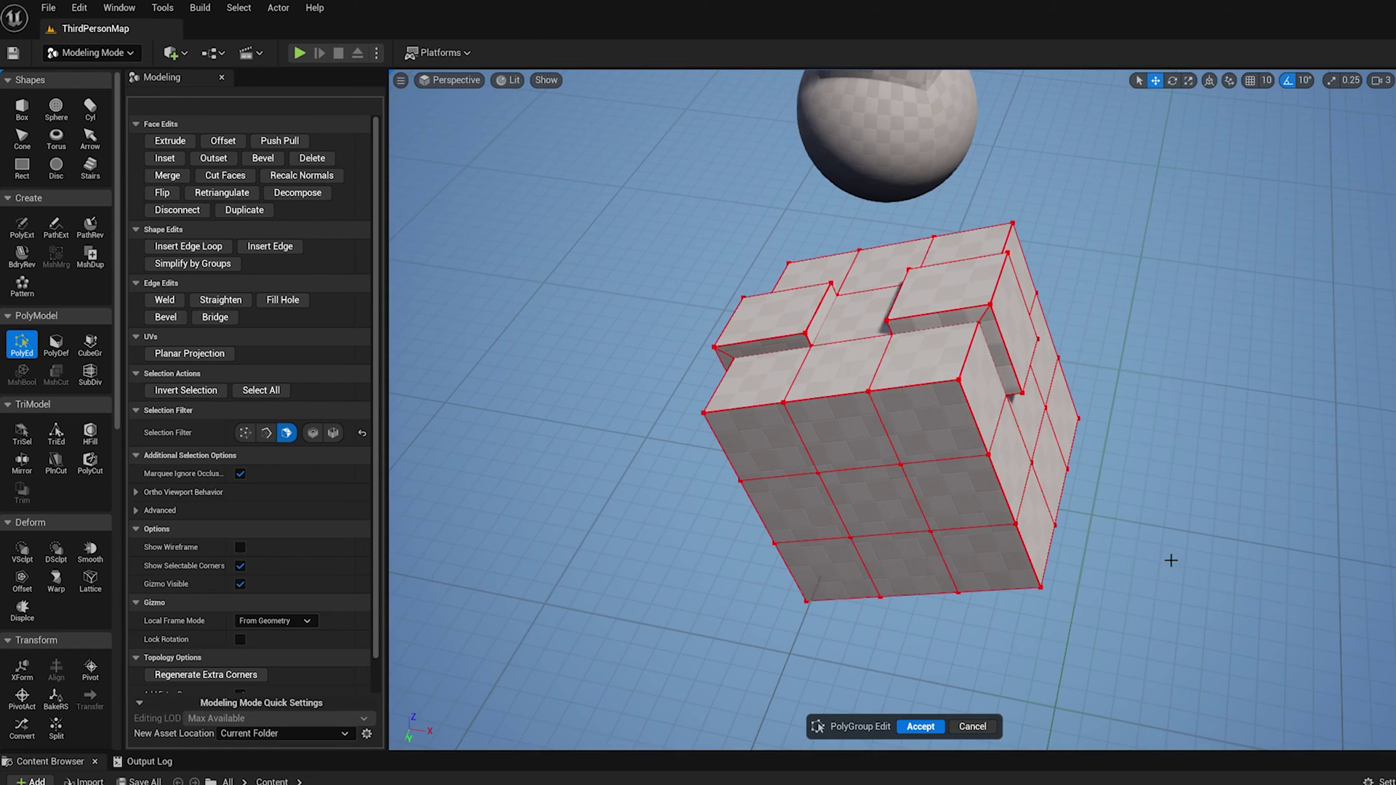
{"action": "left_click_drag", "start_coordinate": [1171, 560], "coordinate": [1162, 560], "text": "alt"}
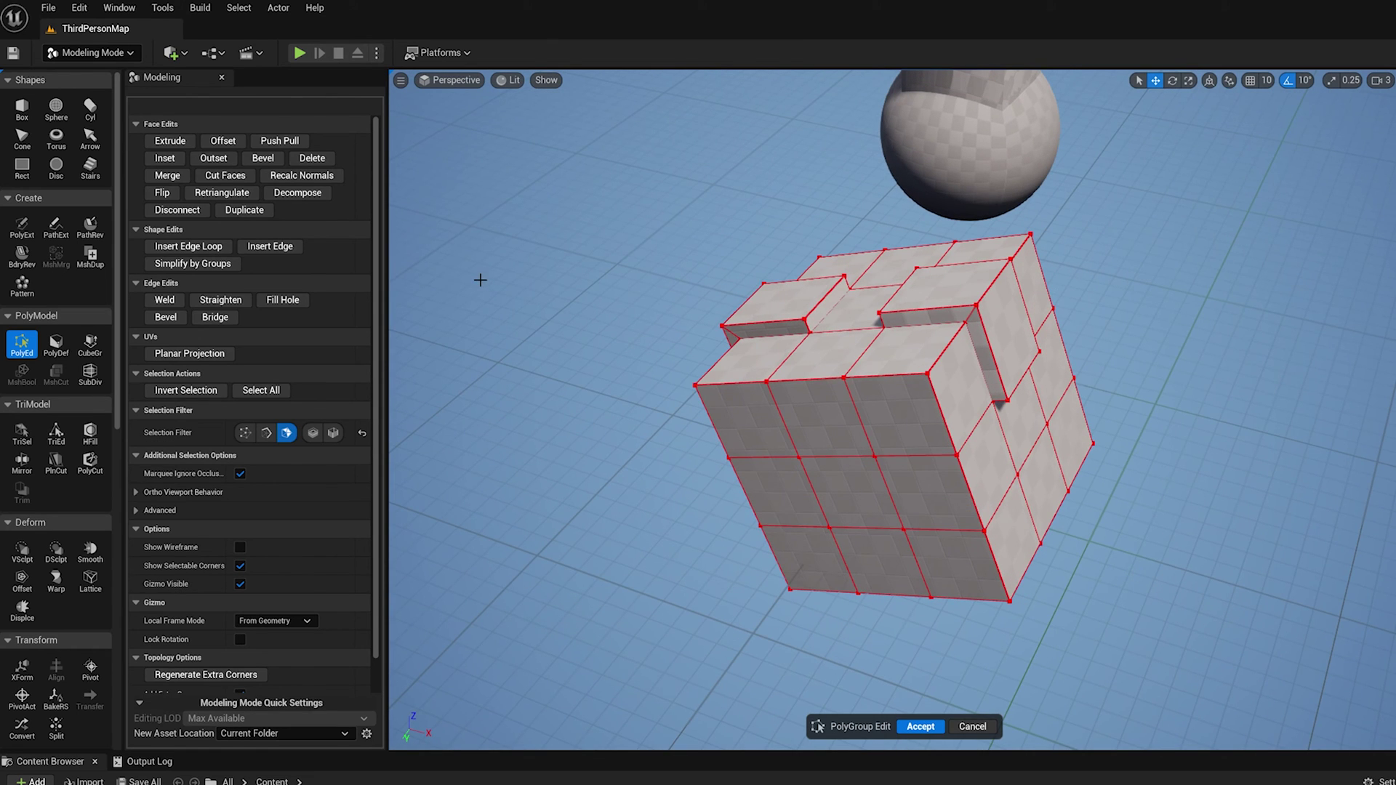
- Push the recessed top face at the near corner down through the whole cube with Push Pull
{"action": "left_click", "coordinate": [280, 141]}
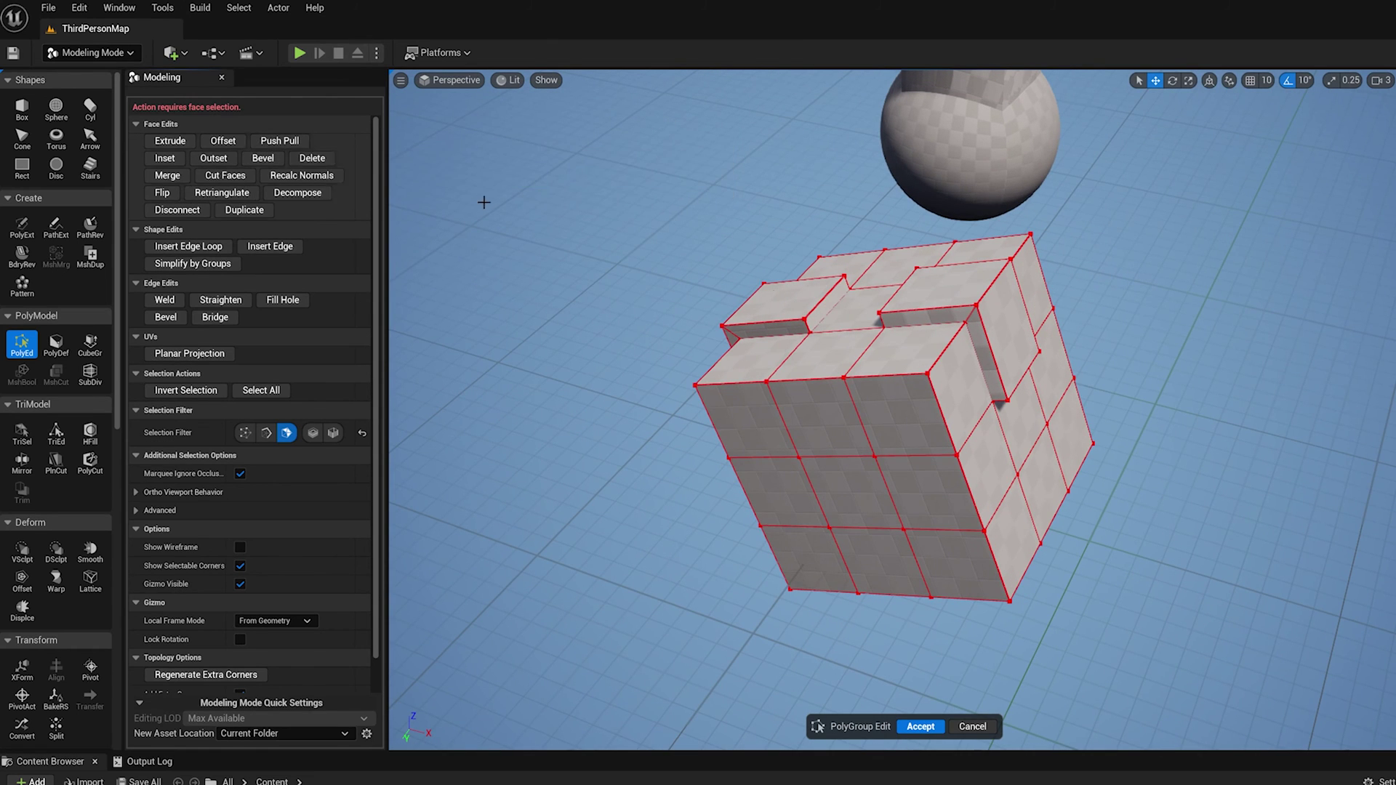
{"action": "left_click", "coordinate": [904, 357]}
{"action": "left_click", "coordinate": [279, 140]}
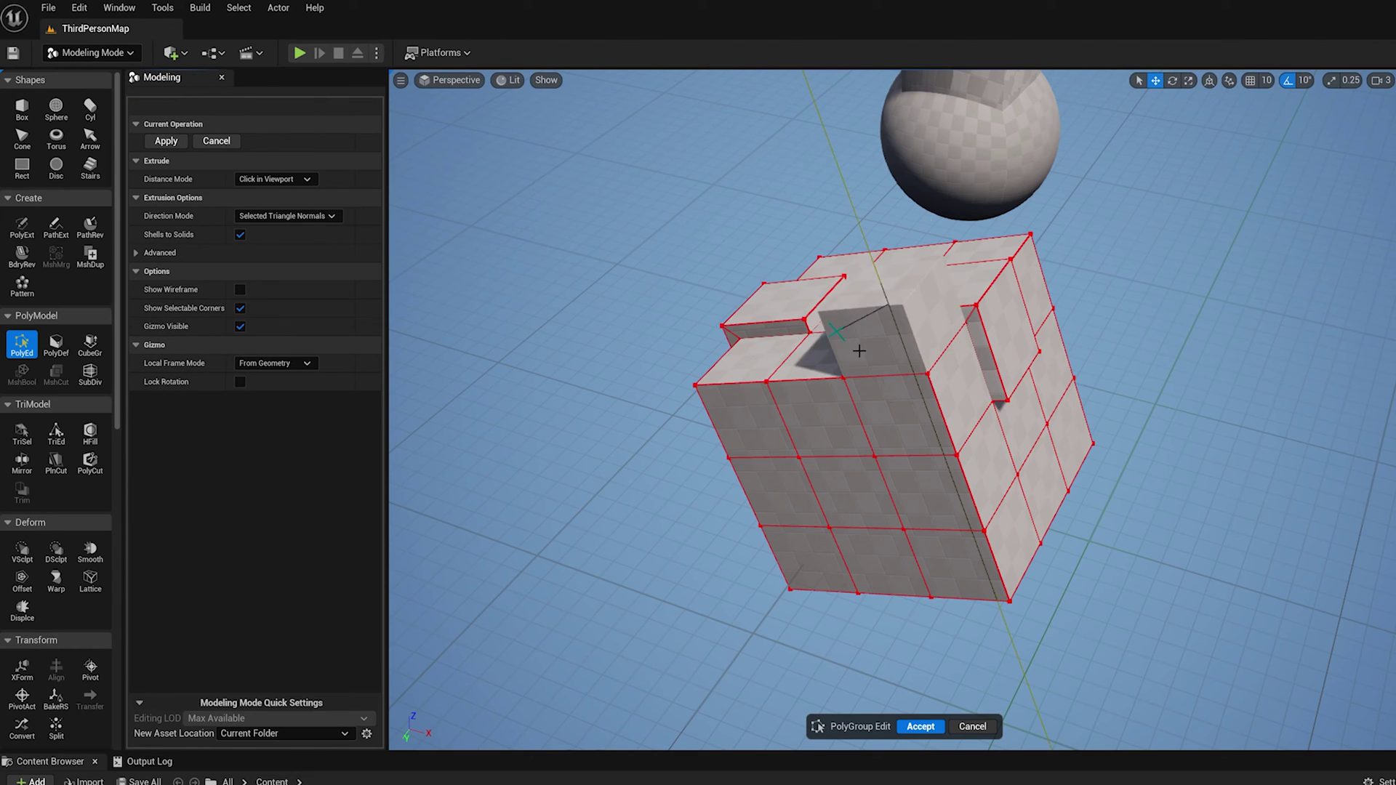
{"action": "left_click", "coordinate": [1044, 664]}
{"action": "left_click_drag", "start_coordinate": [1044, 664], "coordinate": [858, 658], "text": "alt"}
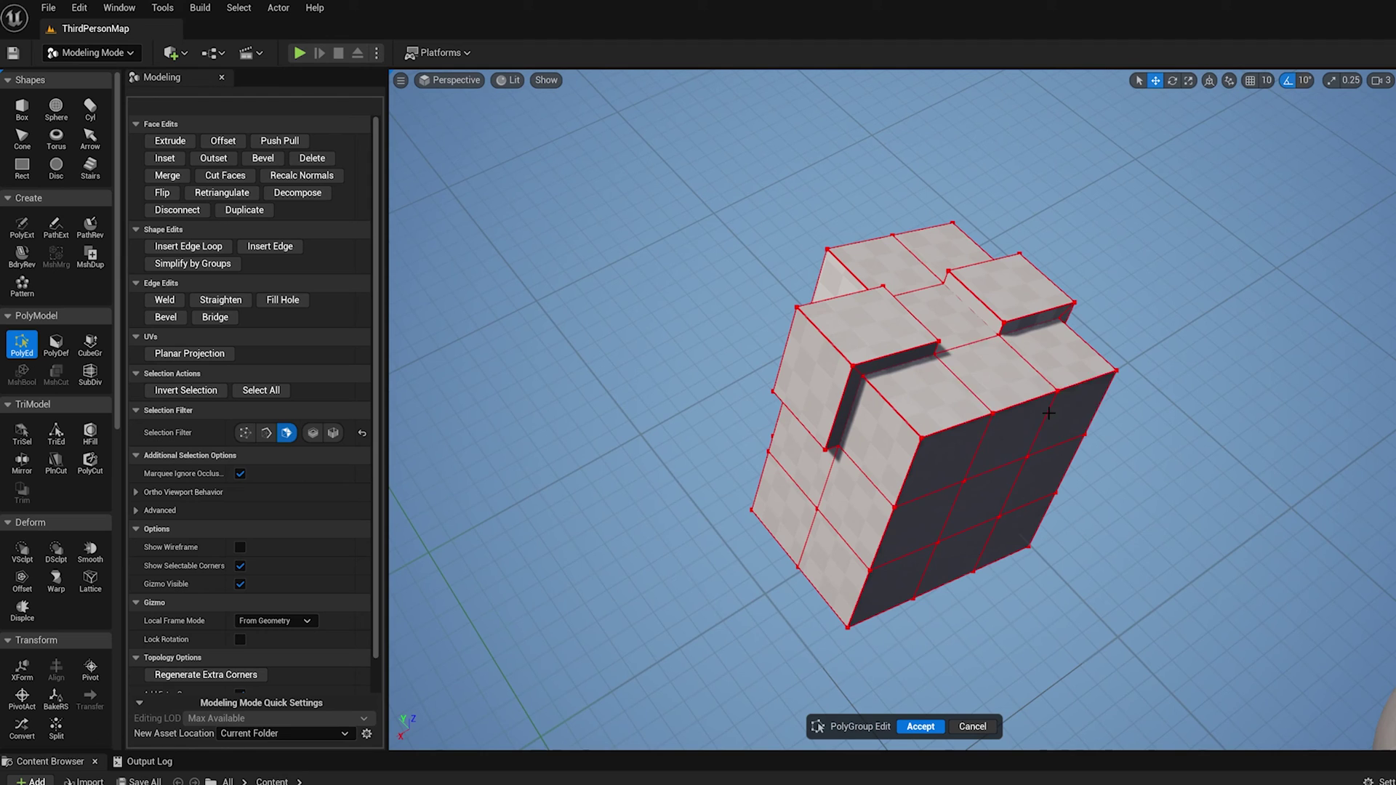
- Push the middle edge face on top and the adjoining side face into the cube together, using Push Pull with Selected Triangle Normals Even
{"action": "left_click", "coordinate": [1007, 376]}
{"action": "left_click", "coordinate": [1012, 436], "text": "shift"}
{"action": "left_click_drag", "start_coordinate": [1237, 486], "coordinate": [1134, 480], "text": "alt"}
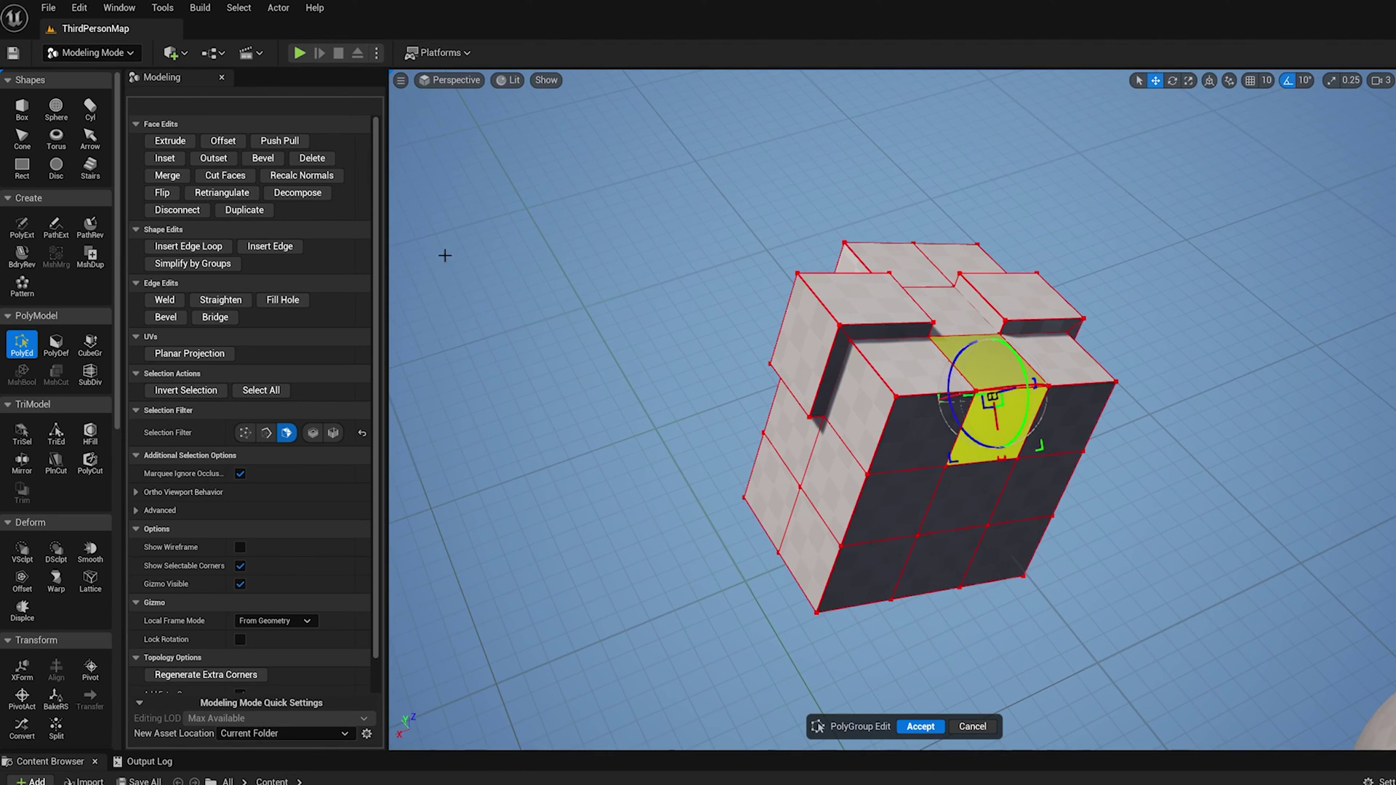
{"action": "left_click", "coordinate": [279, 140]}
{"action": "left_click", "coordinate": [316, 215]}
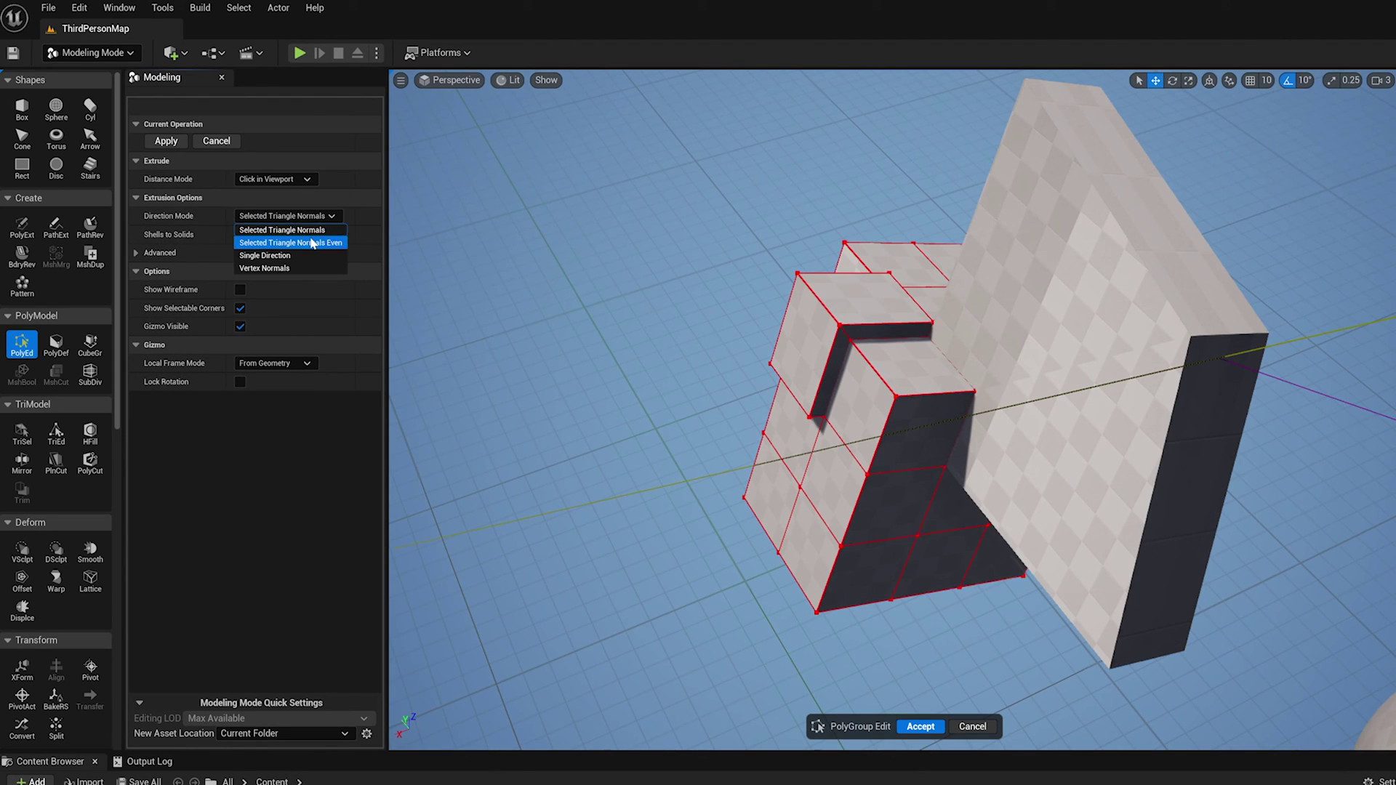
{"action": "left_click", "coordinate": [317, 234]}
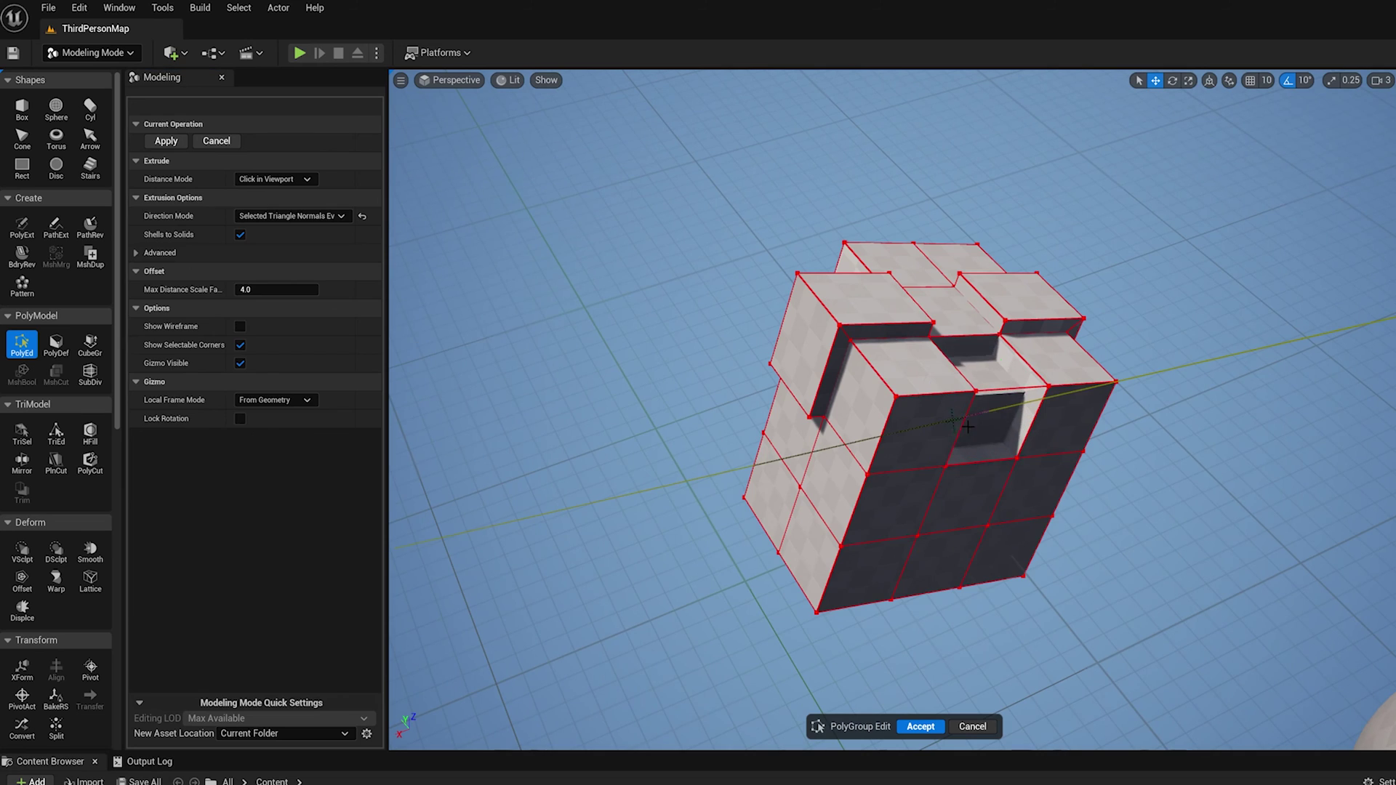
{"action": "left_click", "coordinate": [968, 427]}
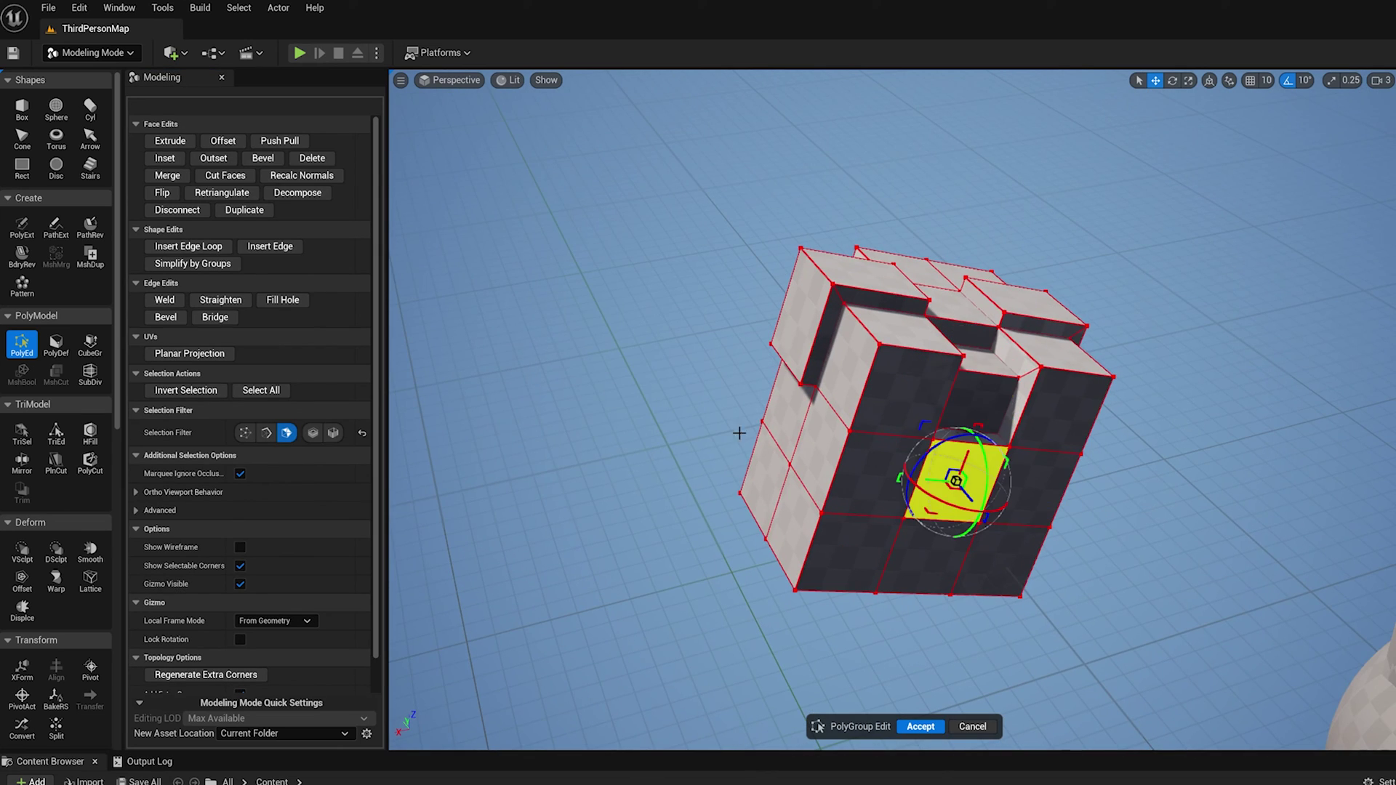
- Push the center face of the dark side straight through the cube with Push Pull
{"action": "left_click", "coordinate": [279, 140]}
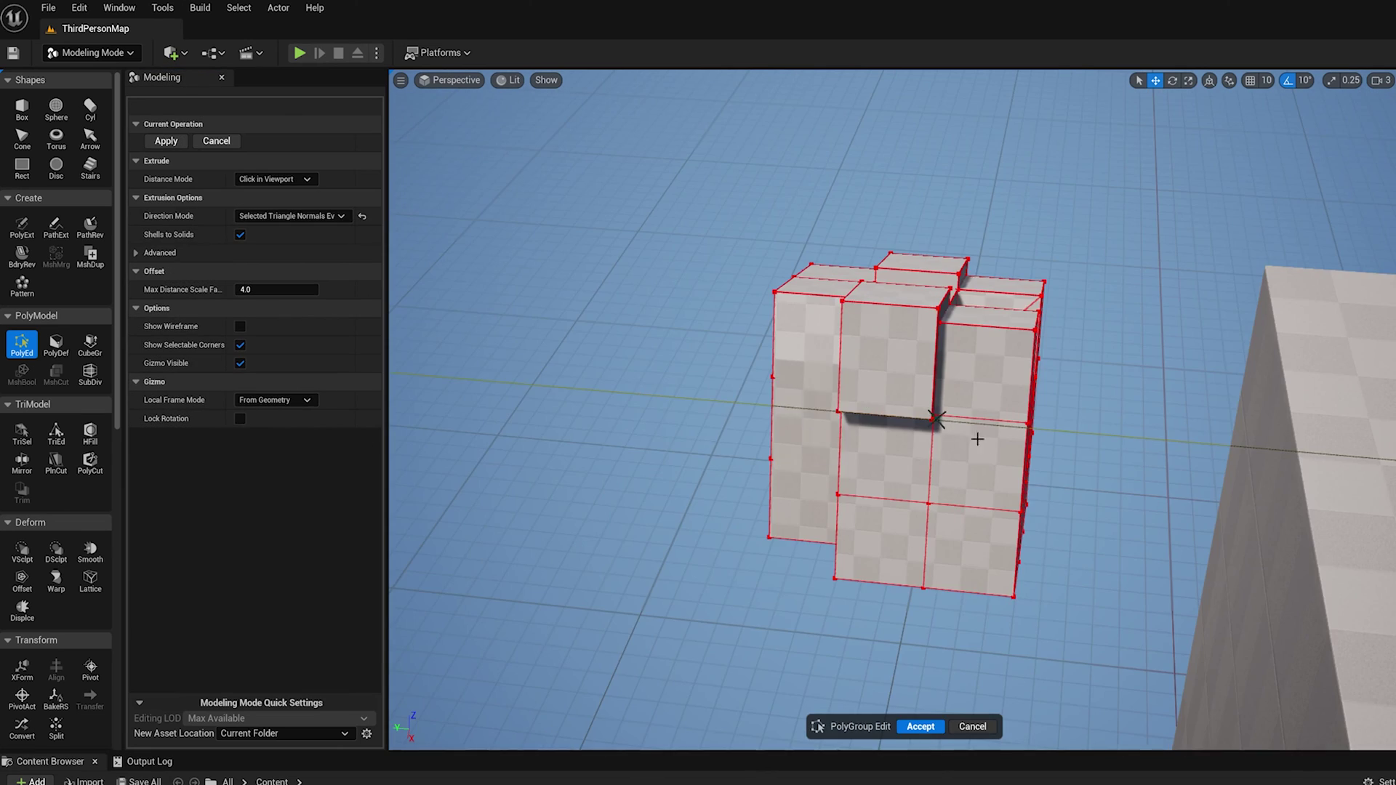
{"action": "left_click", "coordinate": [648, 402]}
{"action": "left_click_drag", "start_coordinate": [776, 574], "coordinate": [676, 618], "text": "alt"}
{"action": "left_click_drag", "start_coordinate": [887, 535], "coordinate": [977, 527], "text": "alt"}
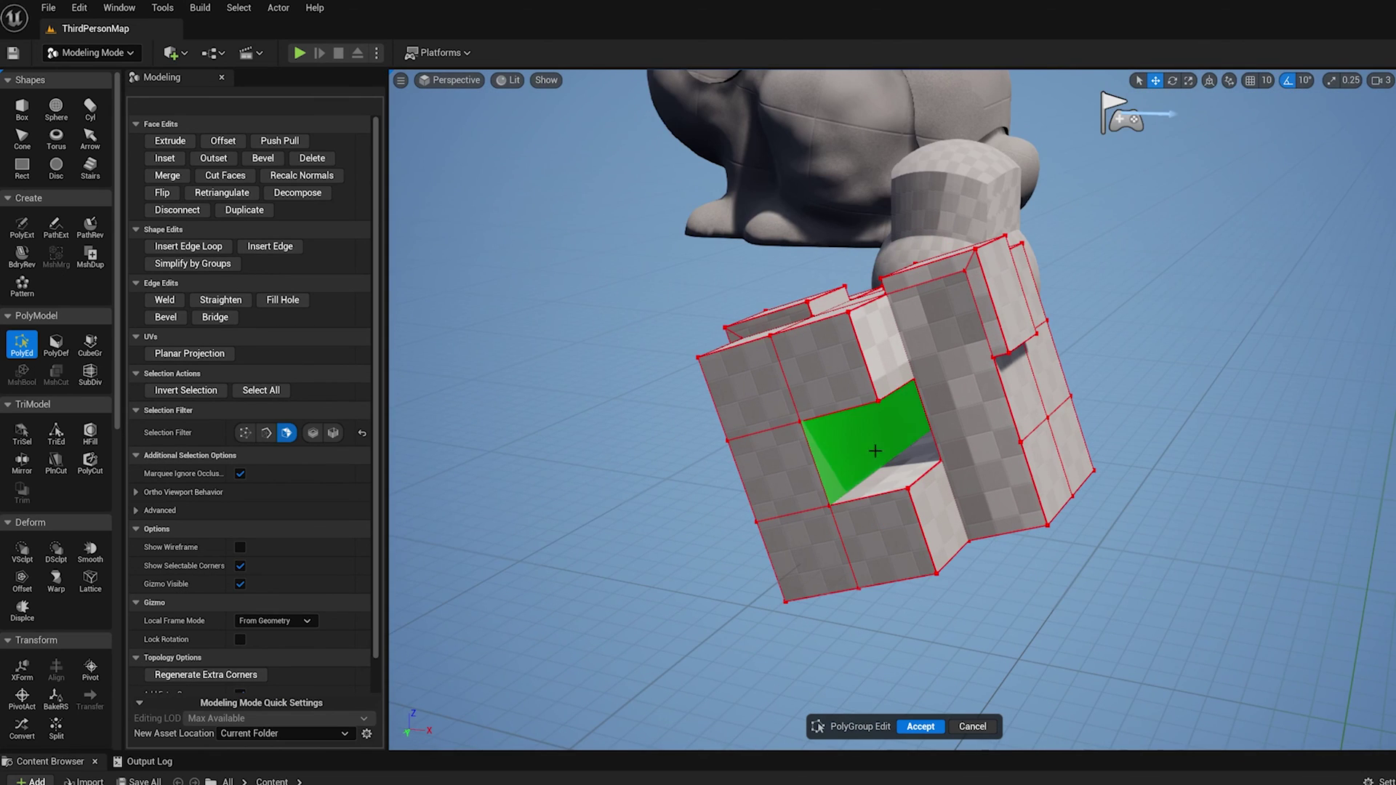
- Pull the middle face inside the corner cutout outward into a protruding block with Push Pull
{"action": "left_click", "coordinate": [875, 451]}
{"action": "left_click", "coordinate": [280, 140]}
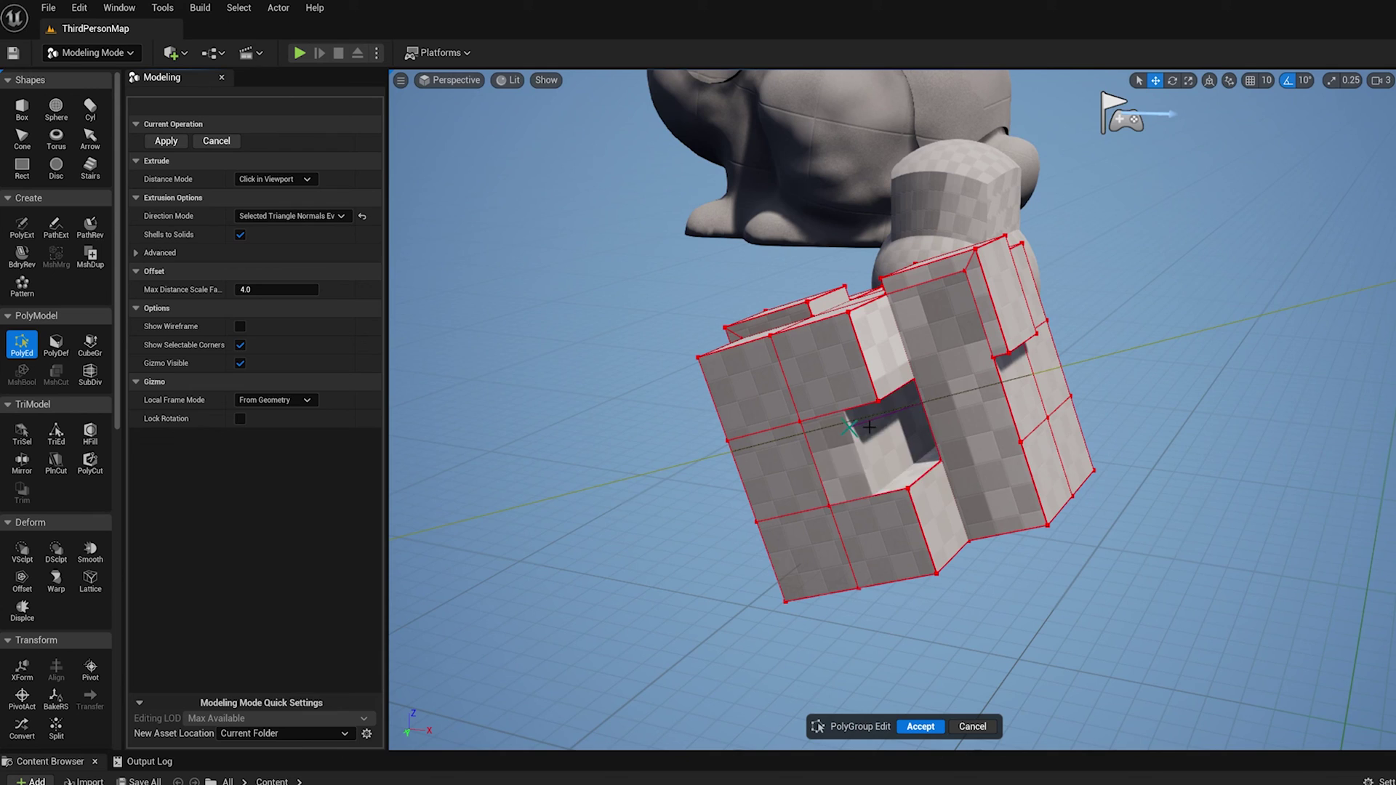
{"action": "left_click", "coordinate": [938, 414]}
{"action": "left_click_drag", "start_coordinate": [937, 414], "coordinate": [1200, 413], "text": "alt"}
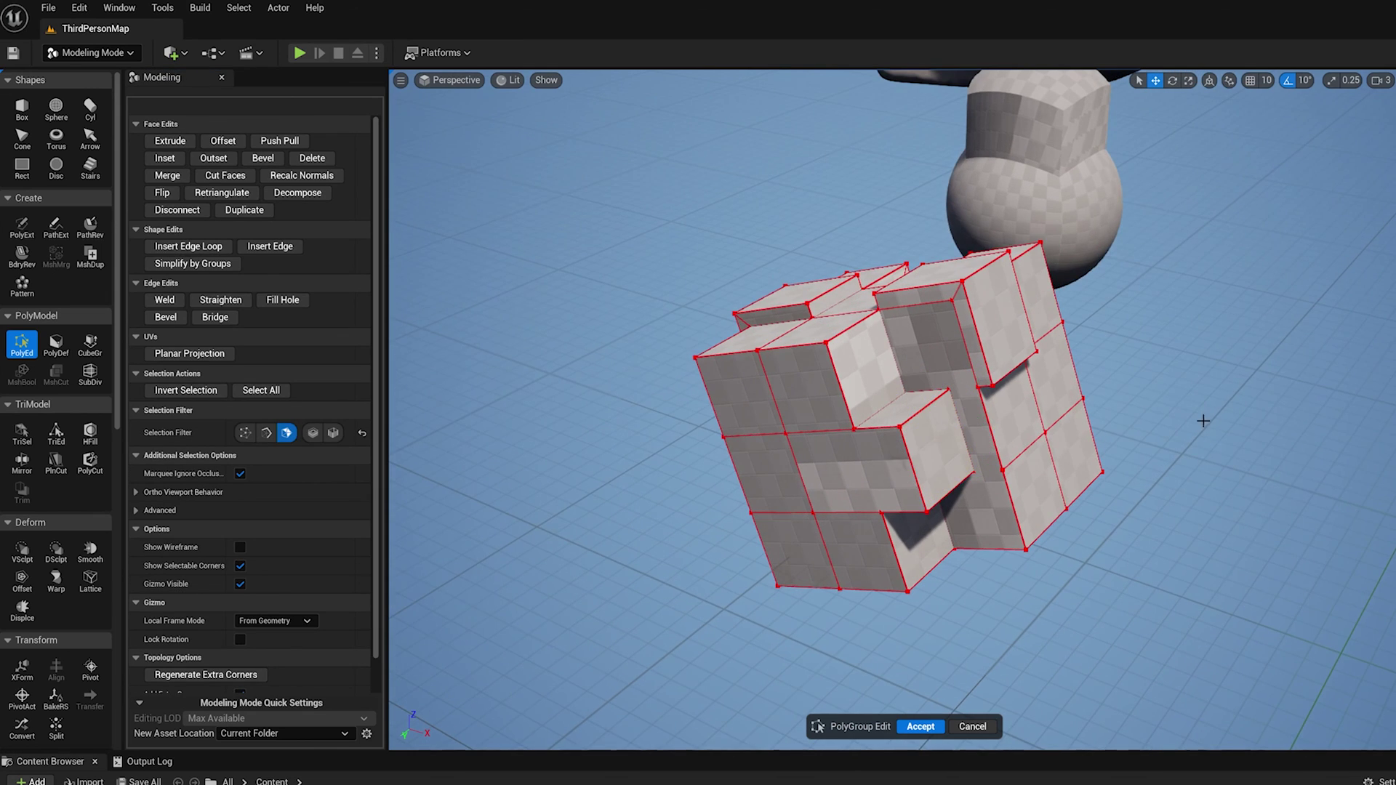
- Examine the cutout faces and the protruding block on the cube from several angles, and clear the face selection
{"action": "left_click_drag", "start_coordinate": [1241, 516], "coordinate": [1298, 515], "text": "alt"}
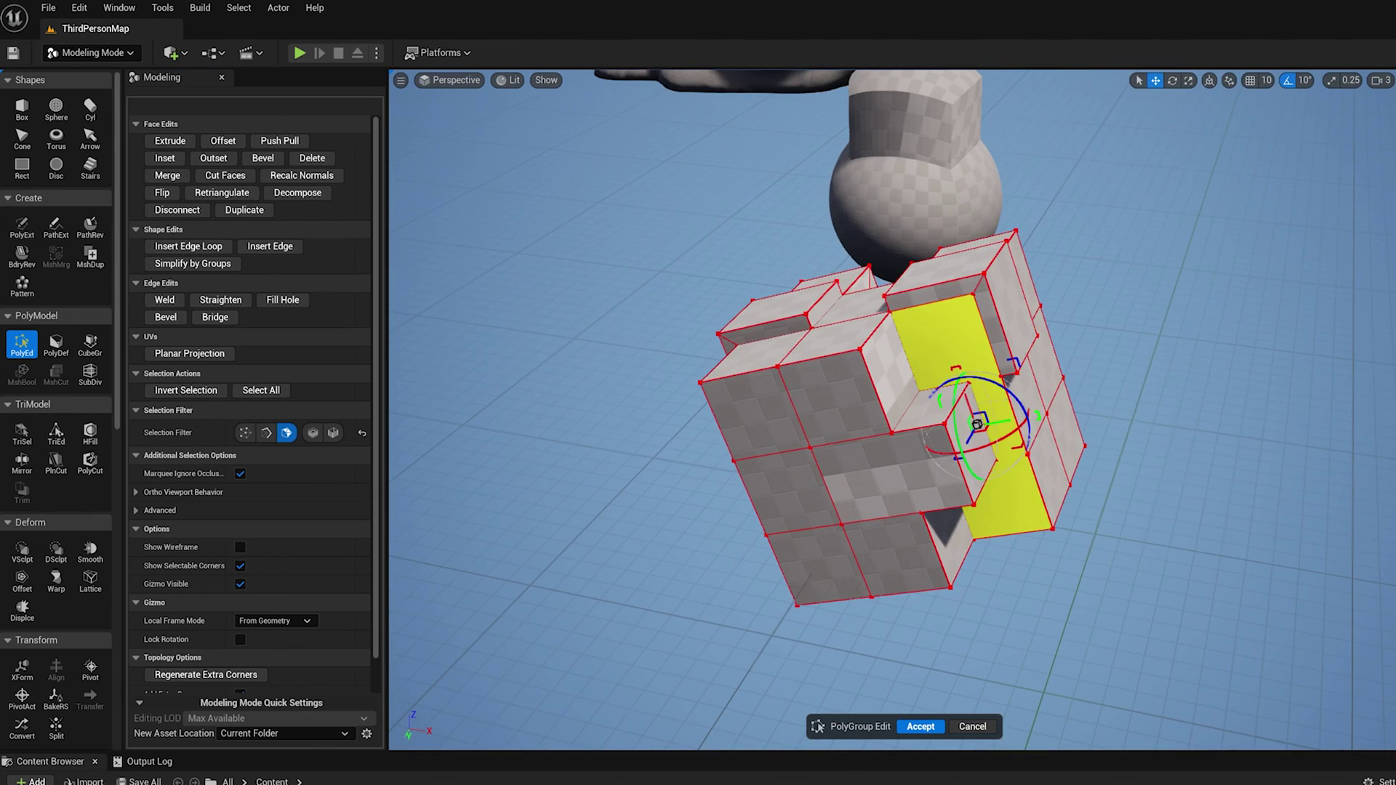
{"action": "left_click_drag", "start_coordinate": [974, 361], "coordinate": [930, 474], "text": "alt"}
{"action": "left_click_drag", "start_coordinate": [1110, 626], "coordinate": [996, 567], "text": "alt"}
{"action": "left_click_drag", "start_coordinate": [1187, 572], "coordinate": [1181, 528], "text": "alt"}
{"action": "left_click", "coordinate": [1237, 485]}
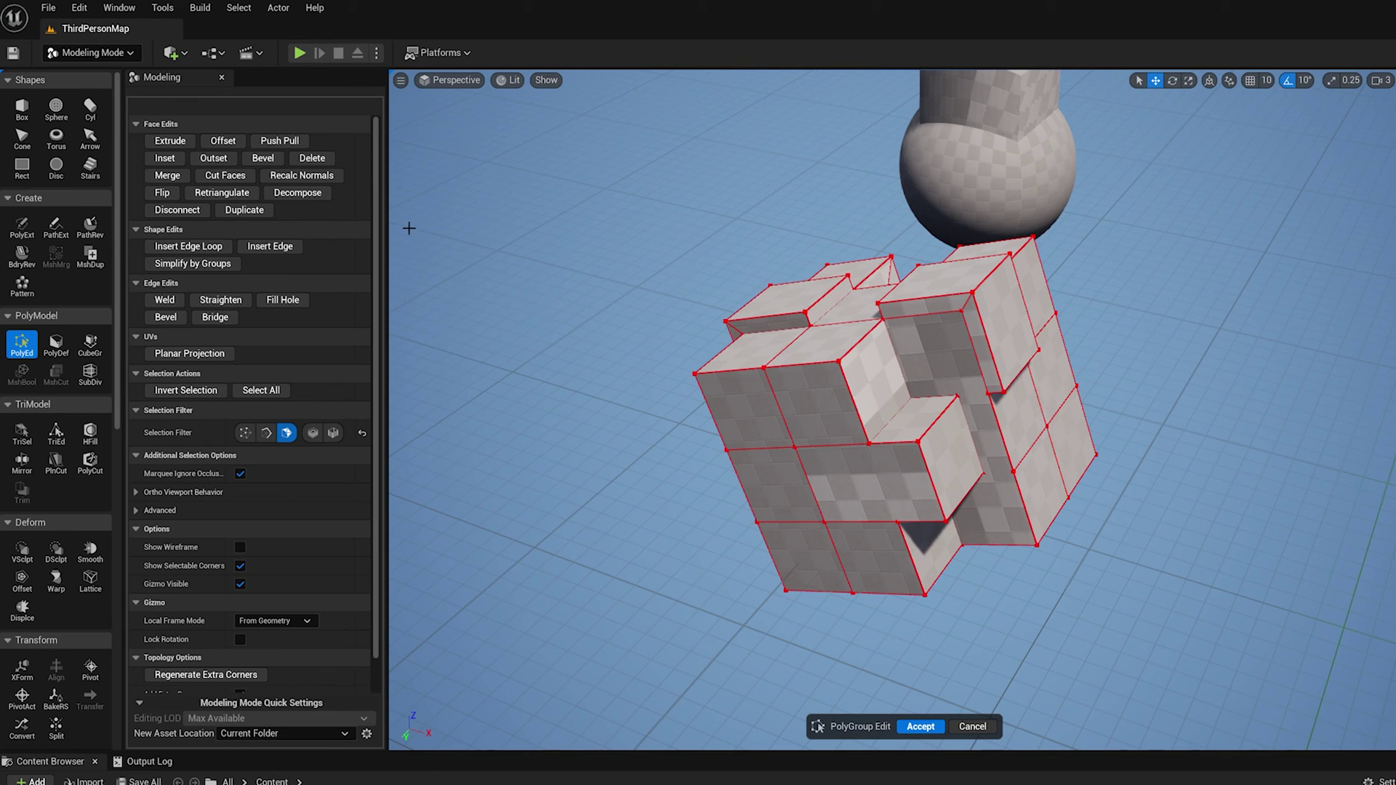
{"action": "left_click_drag", "start_coordinate": [749, 347], "coordinate": [709, 359], "text": "alt"}
{"action": "left_click_drag", "start_coordinate": [938, 407], "coordinate": [1169, 548], "text": "alt"}
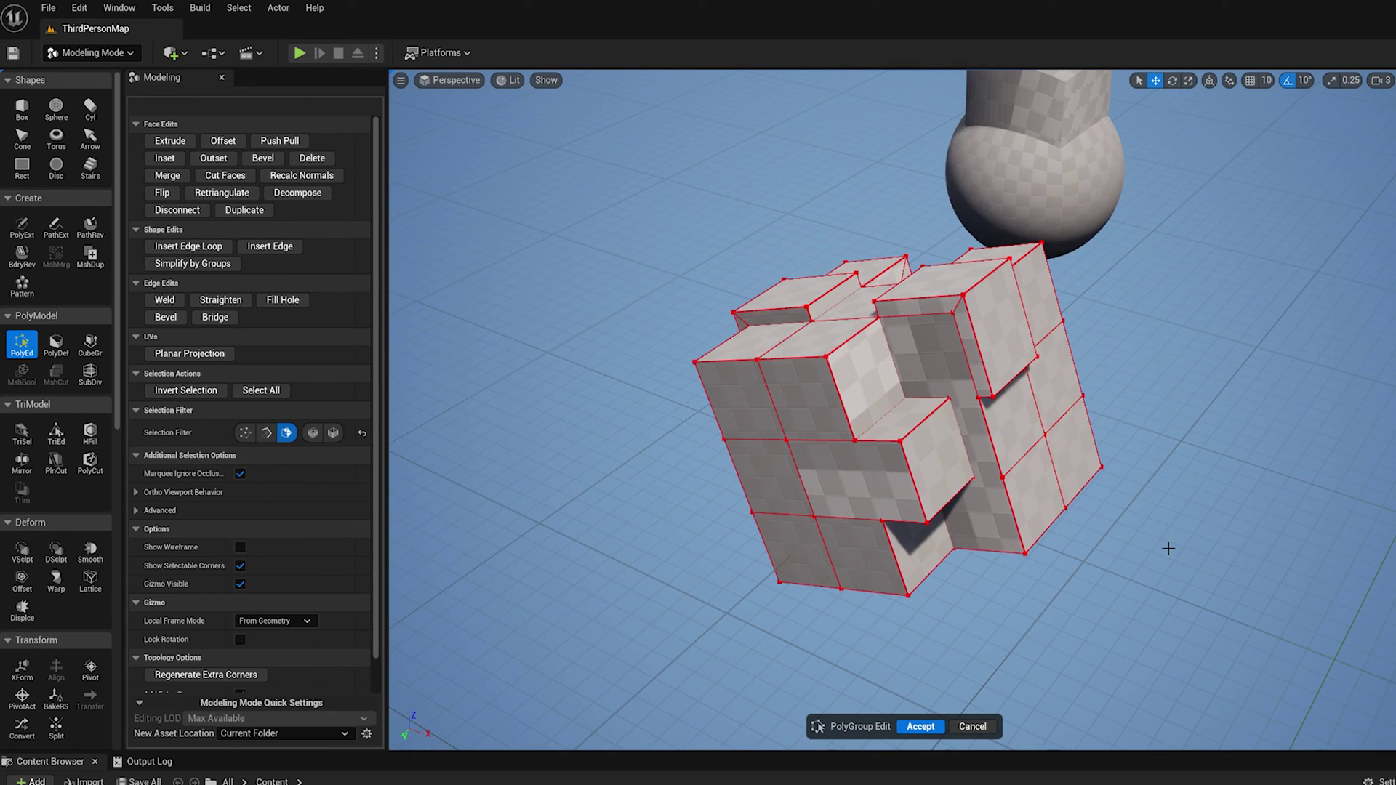